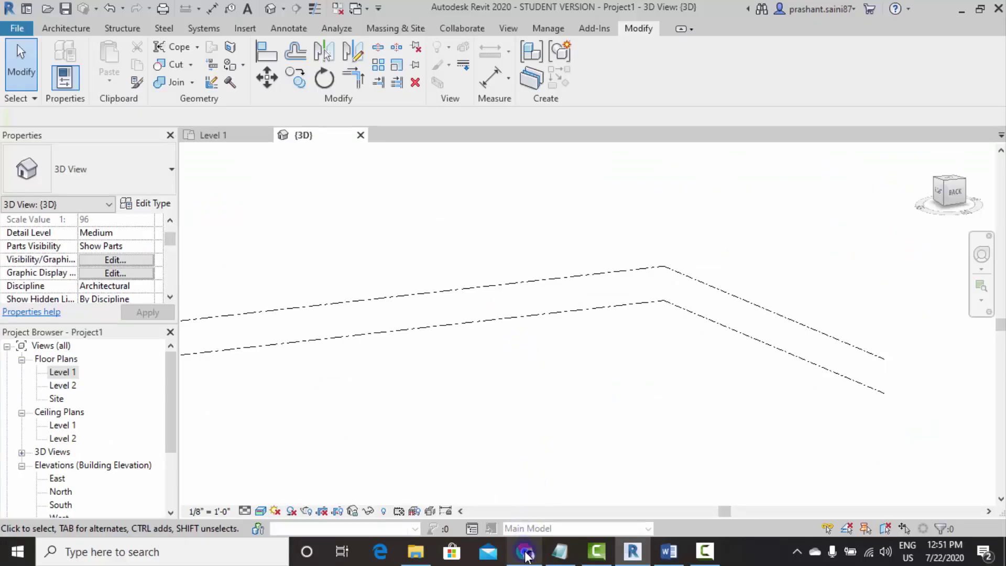
- Read Chrome's Google results for 'what is stacked wall in revit', then minimize Chrome
click(525, 550)
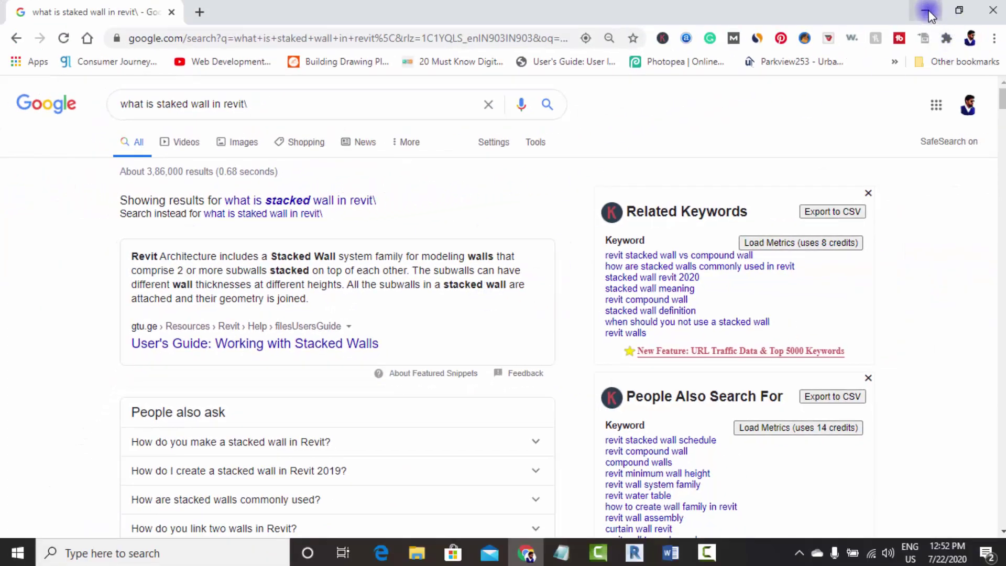
click(928, 11)
- Start the Wall tool with Stacked Wall type Exterior - Brick Over CMU w Metal Stud
mouse_move(595, 254)
shift+middle_down()
mouse_move(483, 321)
mouse_move(662, 388)
mouse_move(595, 307)
shift+middle_up()
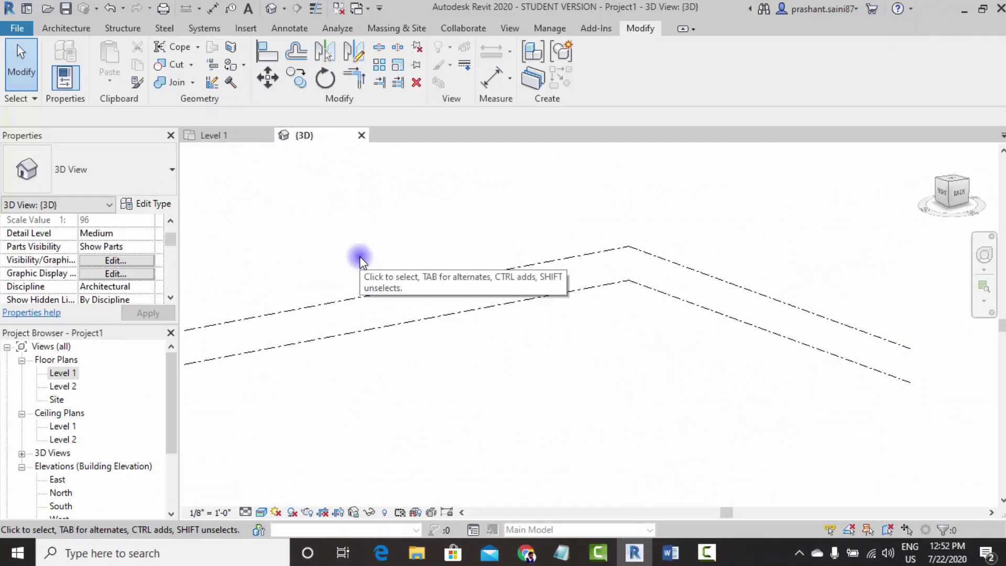
click(67, 29)
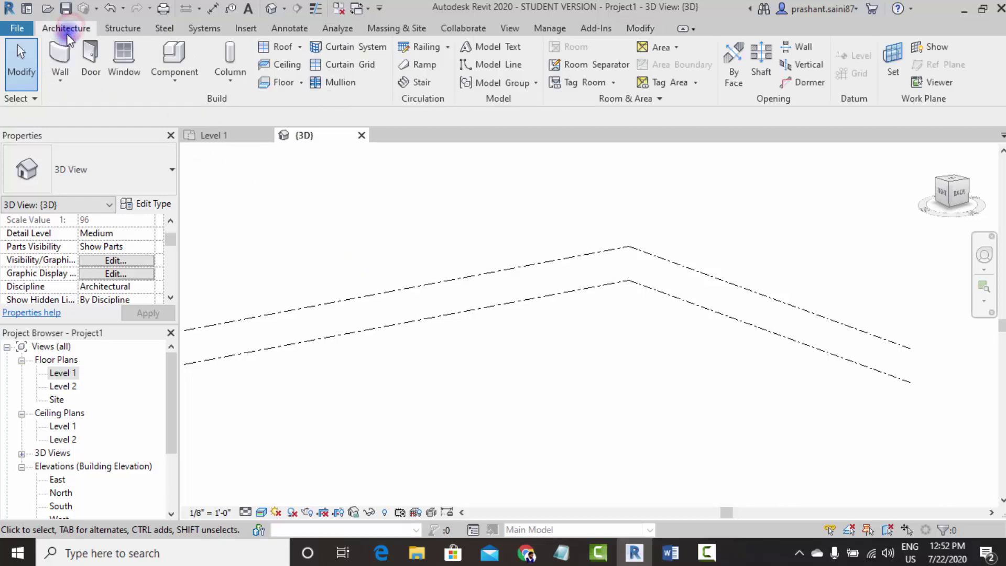
click(60, 53)
click(102, 177)
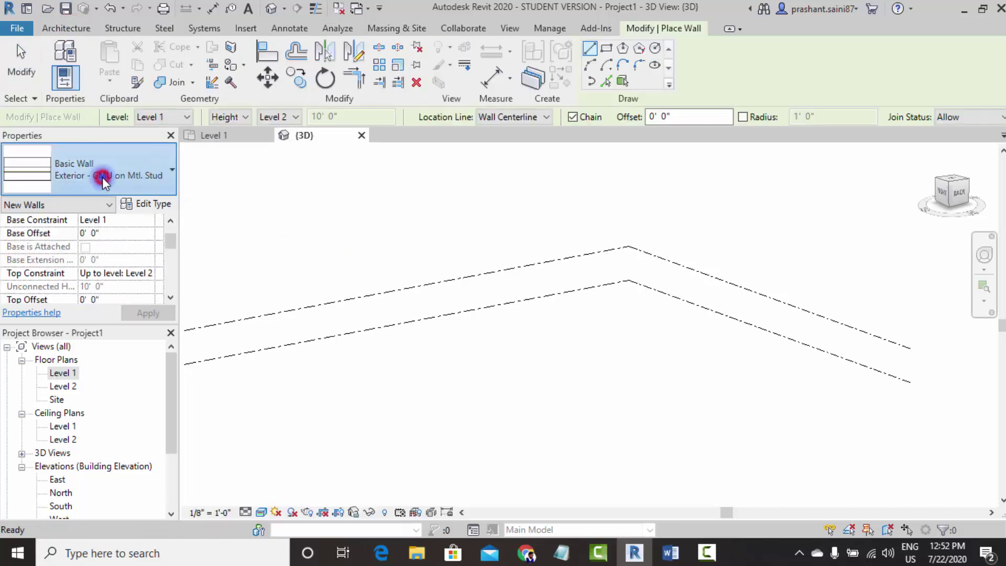
scroll(86, 294, down, 3)
scroll(101, 335, down, 3)
scroll(63, 296, down, 3)
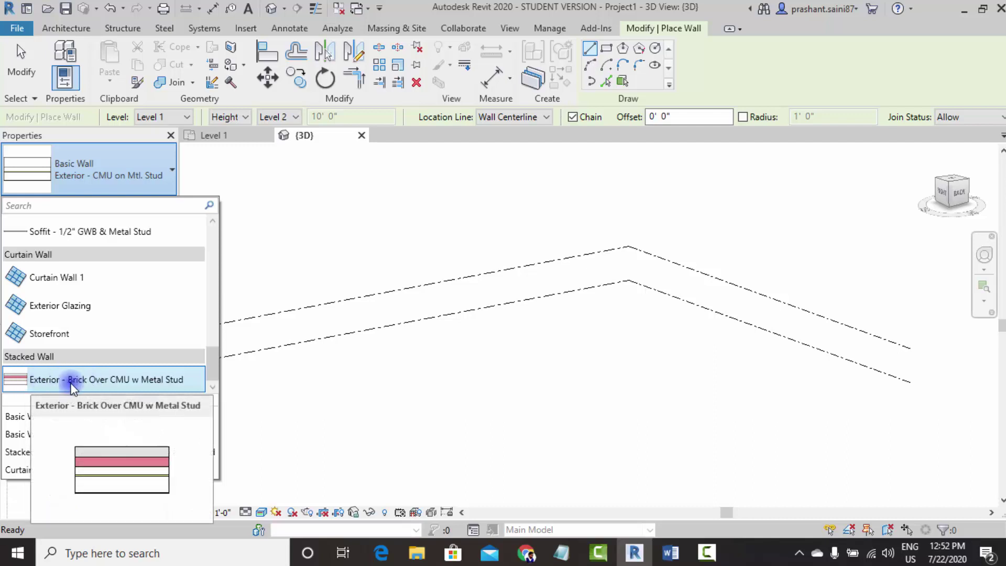
mouse_move(106, 379)
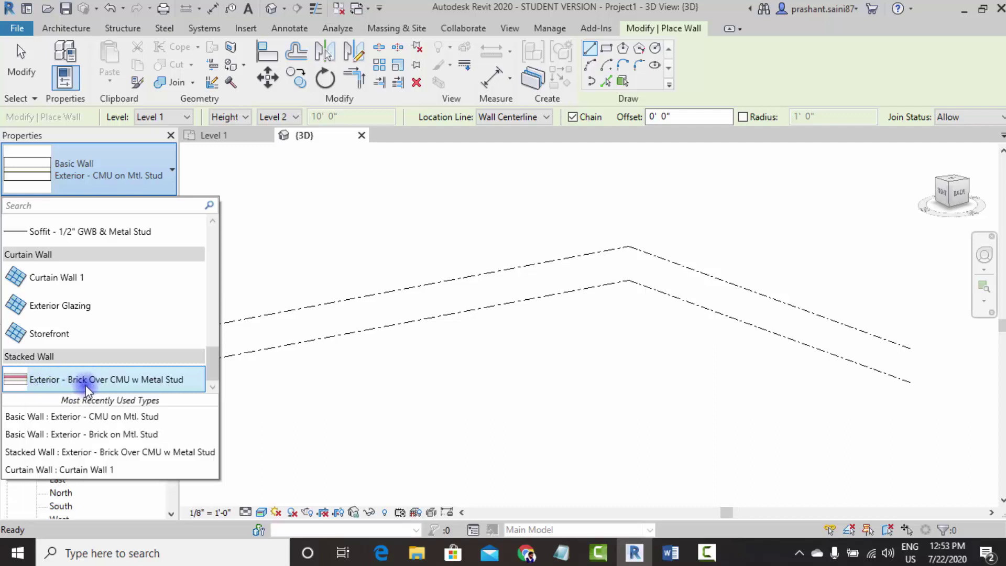
click(140, 384)
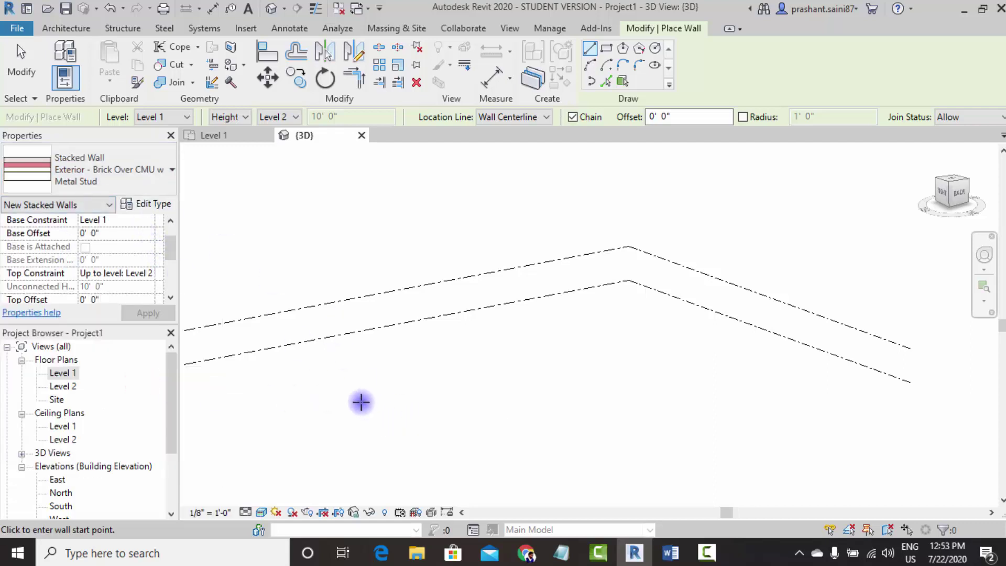
- Draw a single 28'-0" Brick Over CMU stacked wall between two points
click(360, 400)
scroll(419, 380, up, 2)
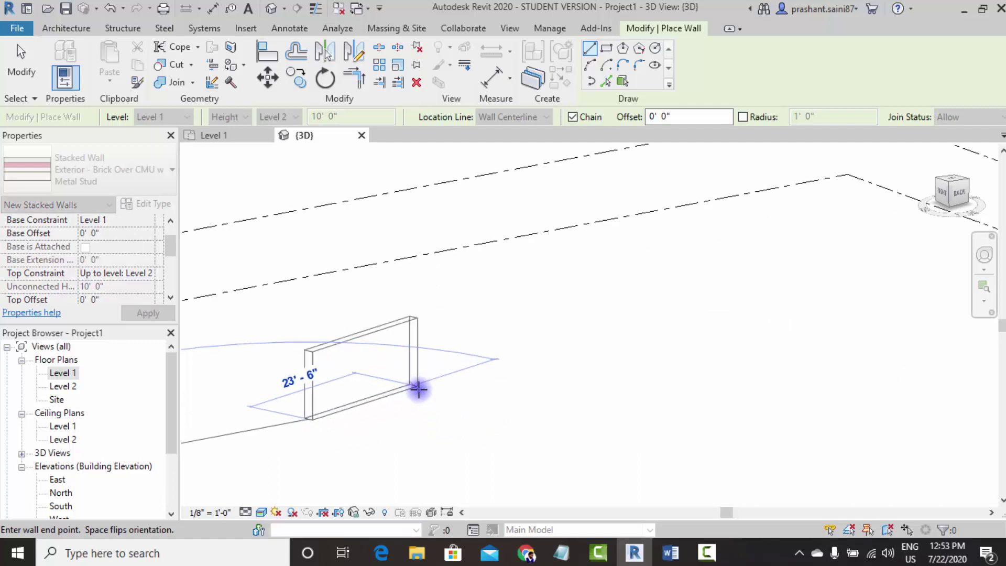
scroll(417, 388, up, 3)
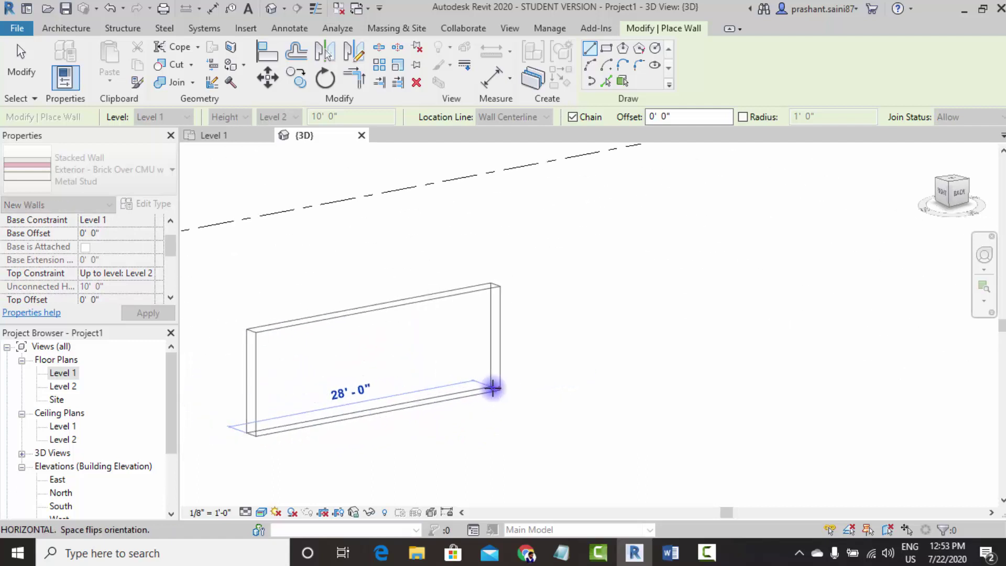
click(489, 387)
key(Escape)
key(Escape)
key(Escape)
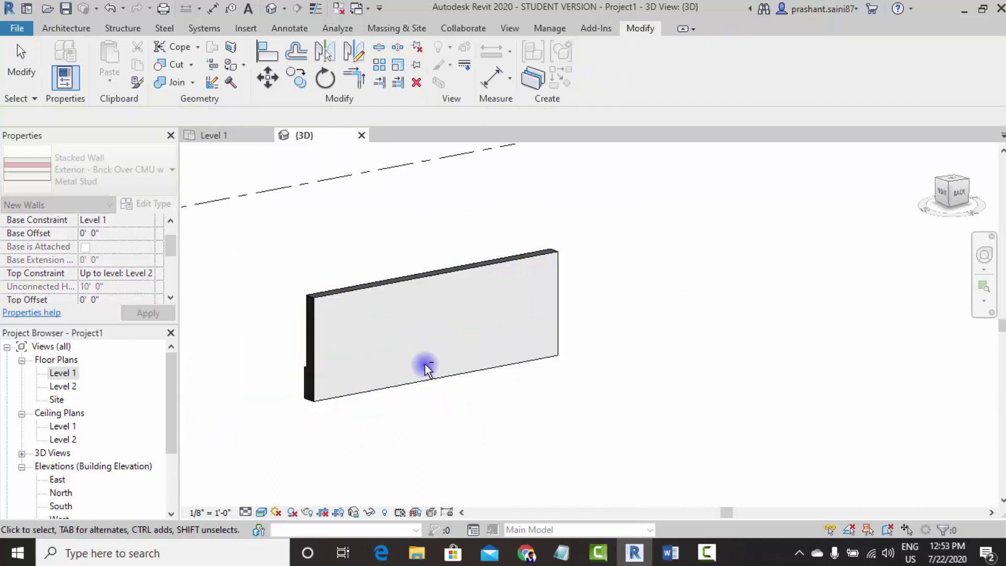
- Orbit and pan around the new wall, then select it
shift+middle_drag(422, 366, 497, 326)
scroll(577, 349, up, 2)
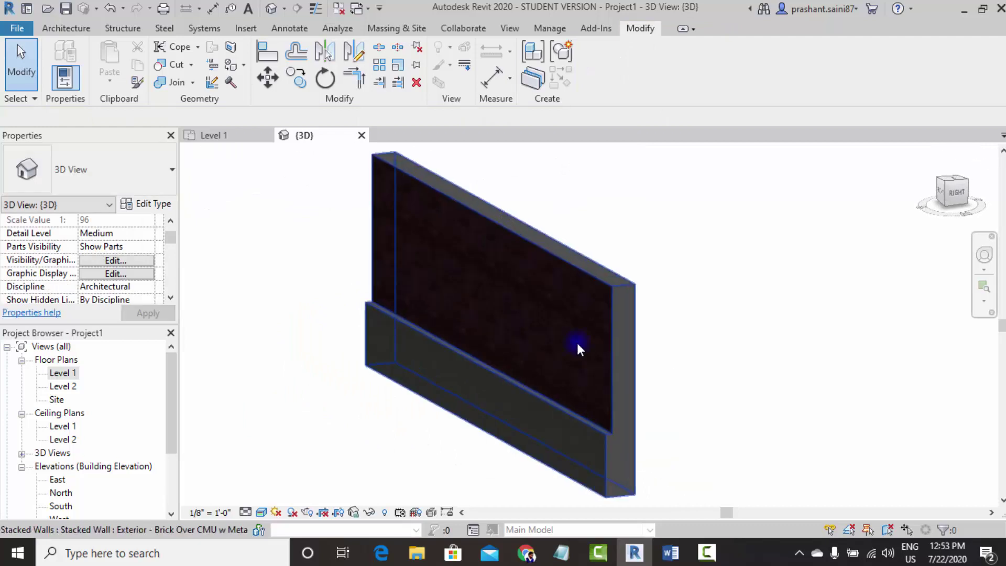
scroll(626, 279, up, 2)
scroll(623, 344, down, 1)
mouse_move(622, 344)
shift+middle_down()
mouse_move(709, 366)
mouse_move(673, 386)
shift+middle_up()
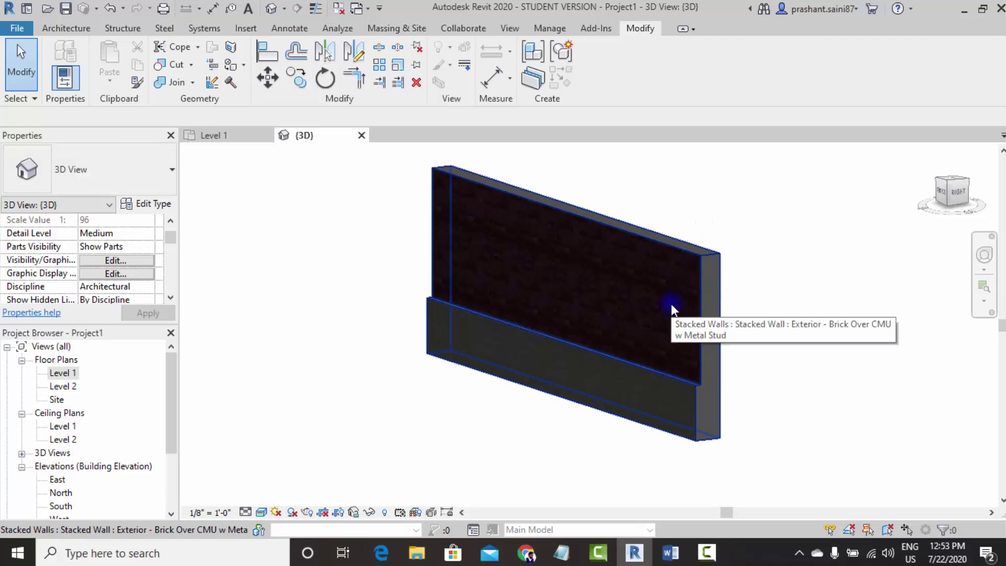
middle_drag(663, 329, 679, 366)
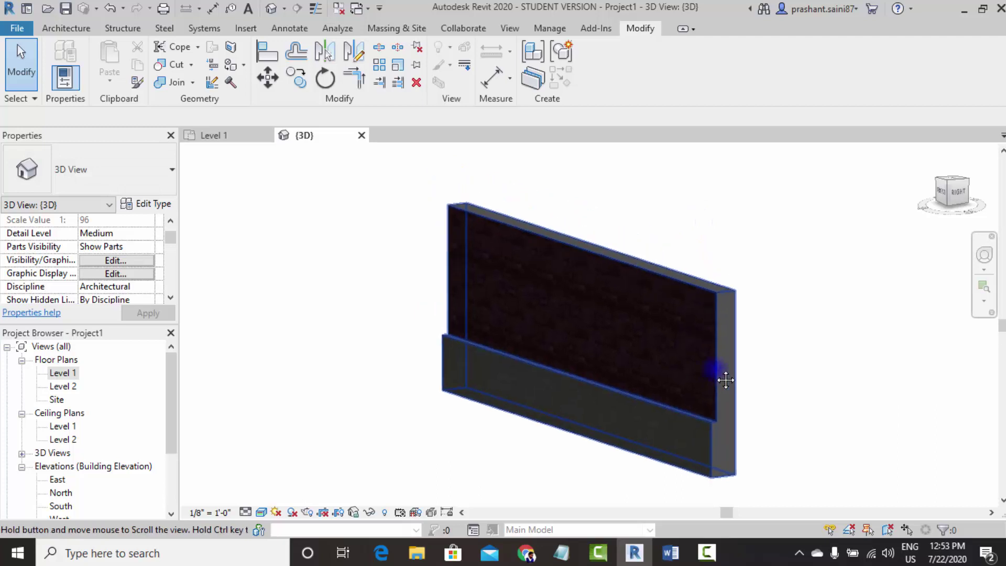
click(627, 273)
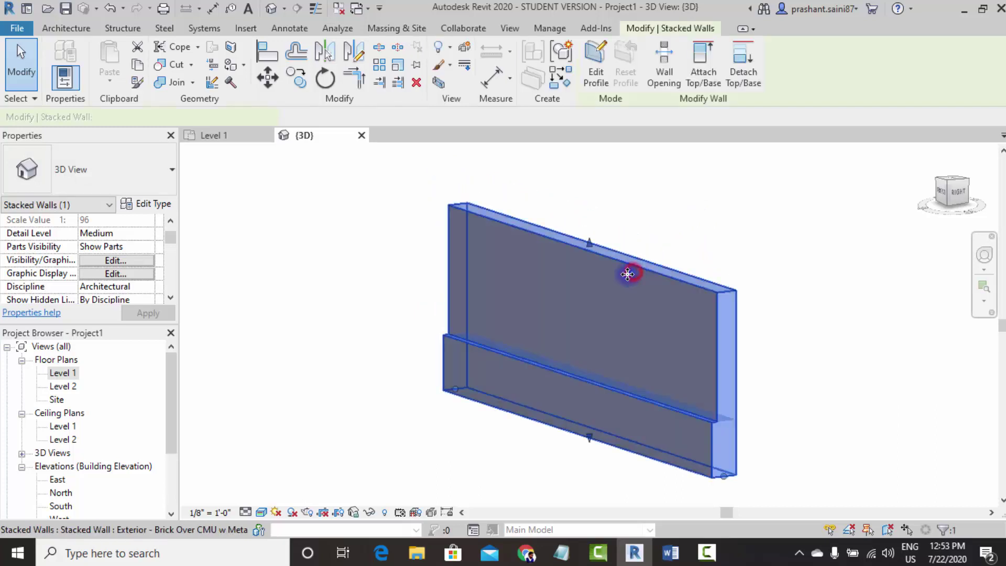
- Open the stacked wall's Type Properties and then its Structure assembly of sub-walls
click(152, 203)
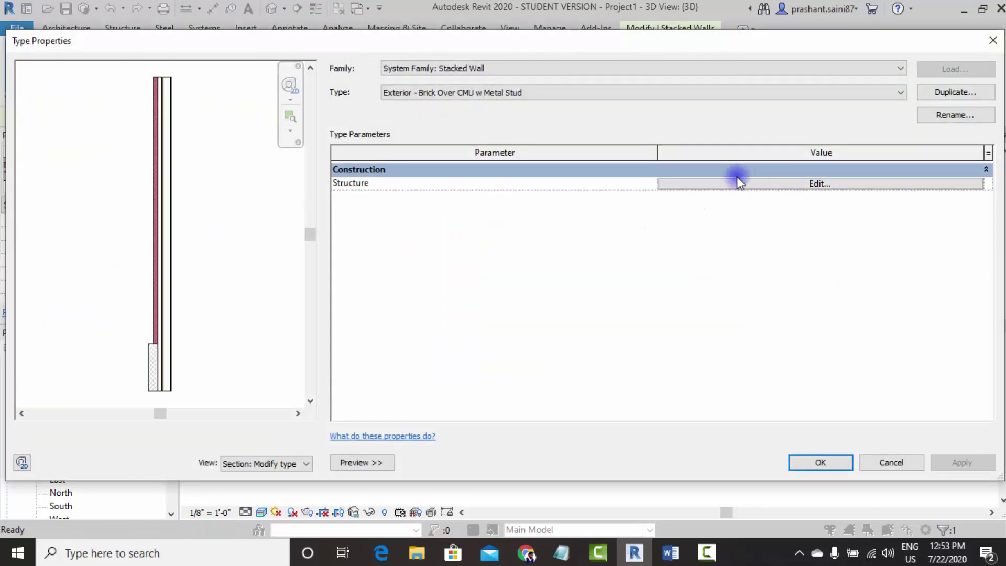
click(290, 464)
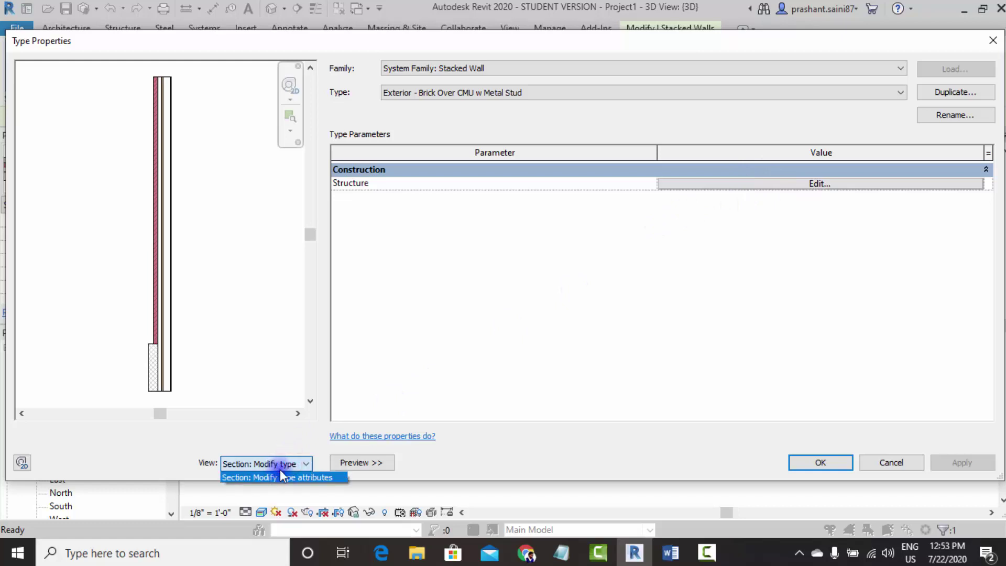
click(532, 337)
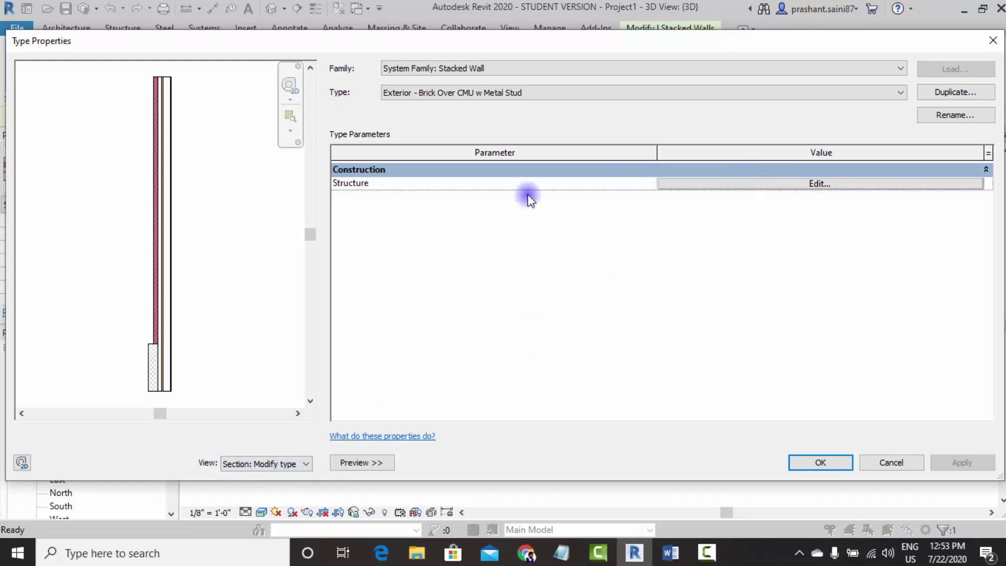
click(764, 184)
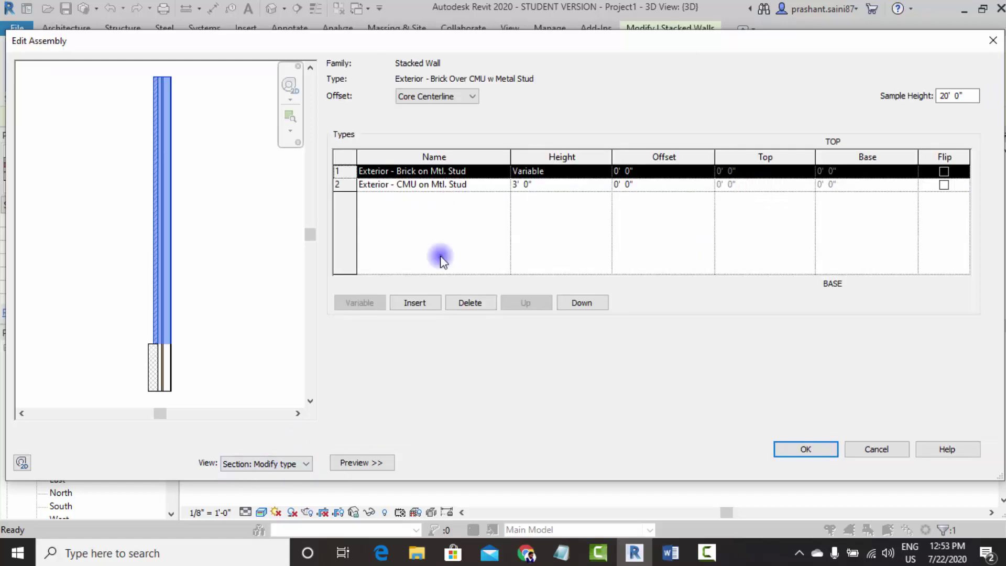
- Change the Exterior - CMU on Mtl. Stud sub-wall height from 3' to 5' 0"
click(399, 186)
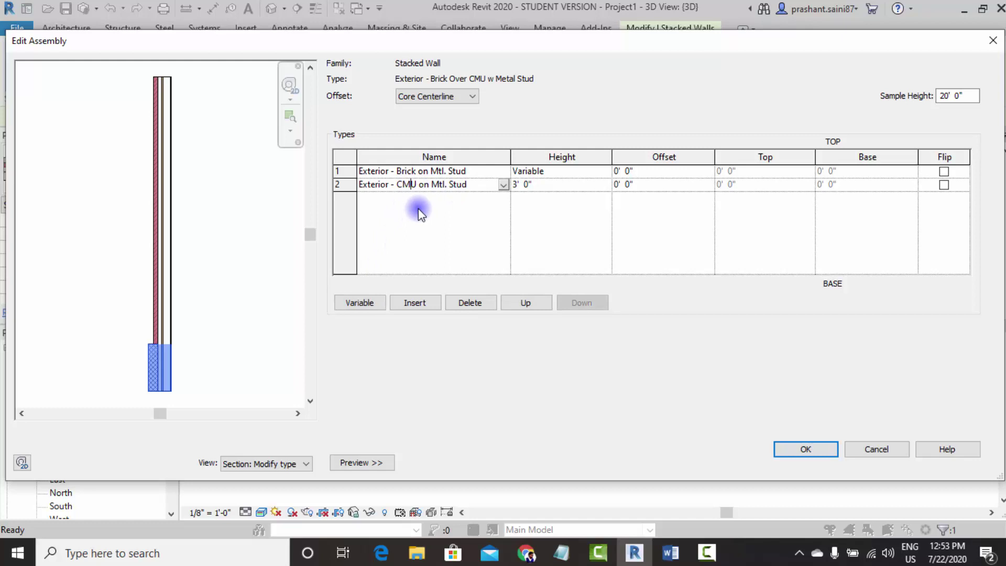
click(384, 170)
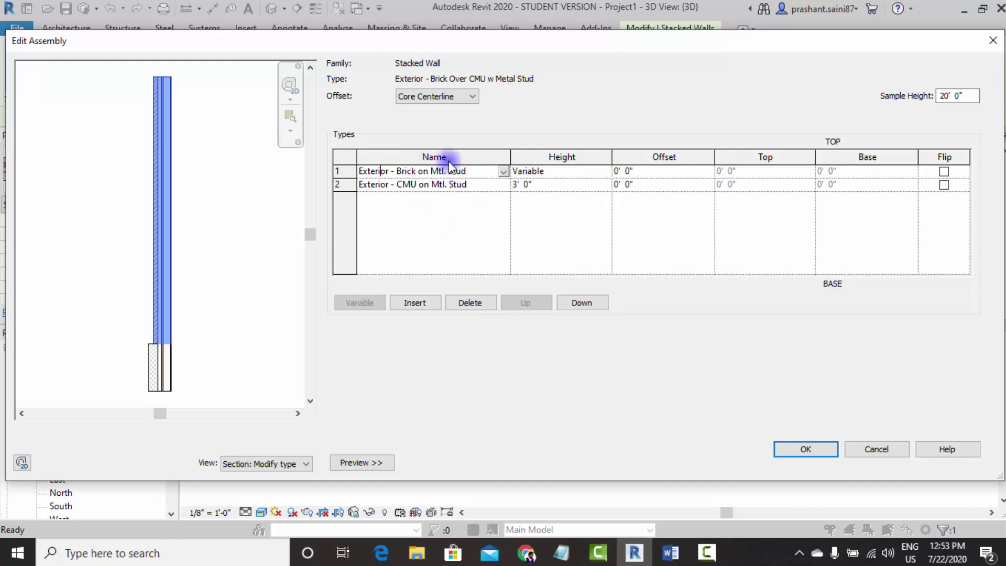
click(403, 185)
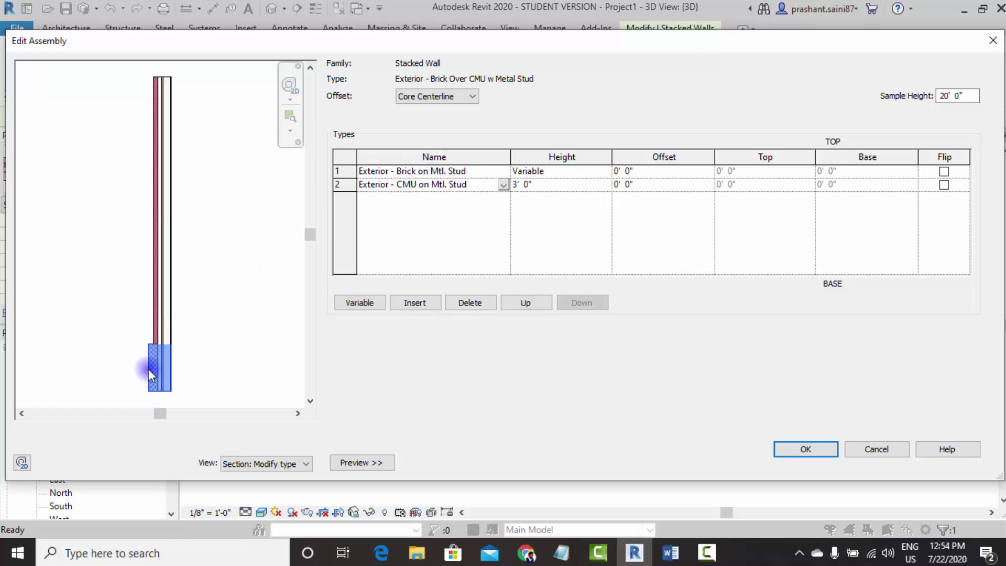
click(473, 173)
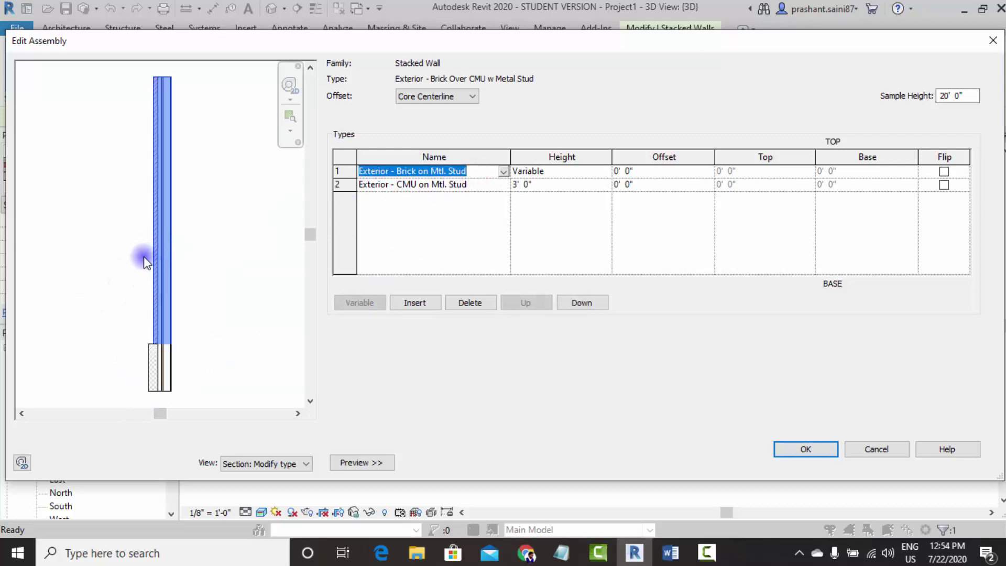
click(540, 184)
text(5')
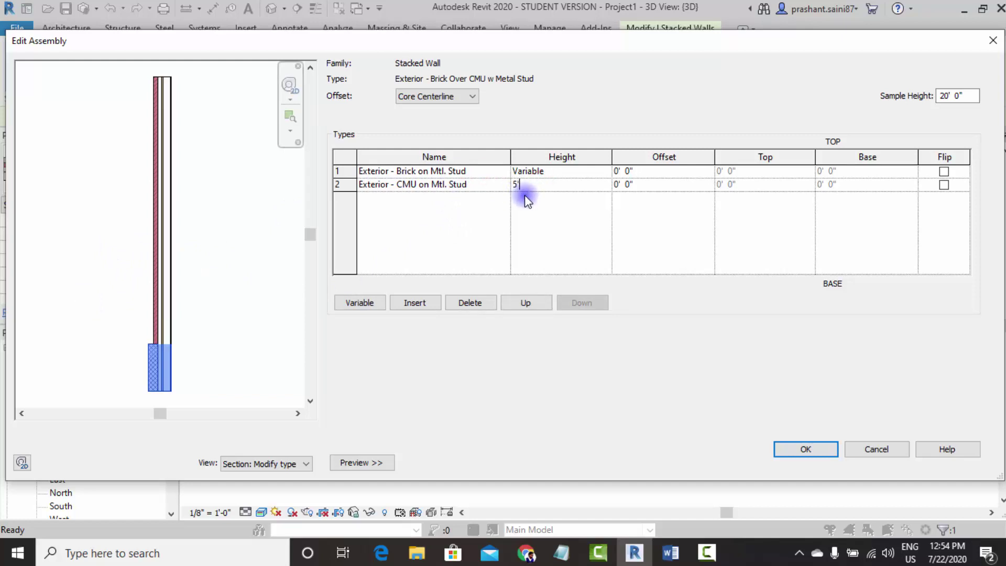
key(Tab)
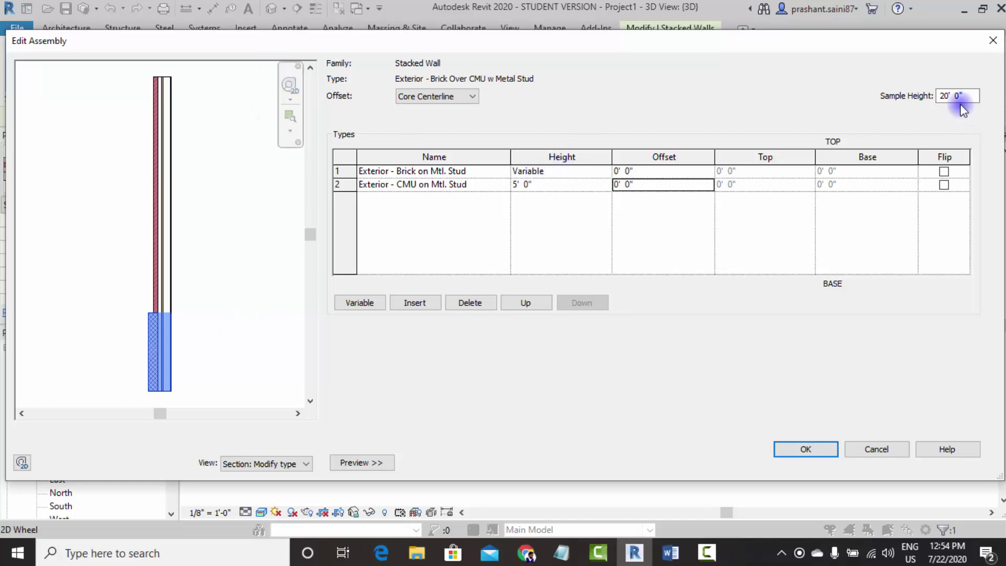
- Set the preview Sample Height to 12' and return the CMU sub-wall height to 3' 0"
drag(963, 99, 897, 100)
text(12)
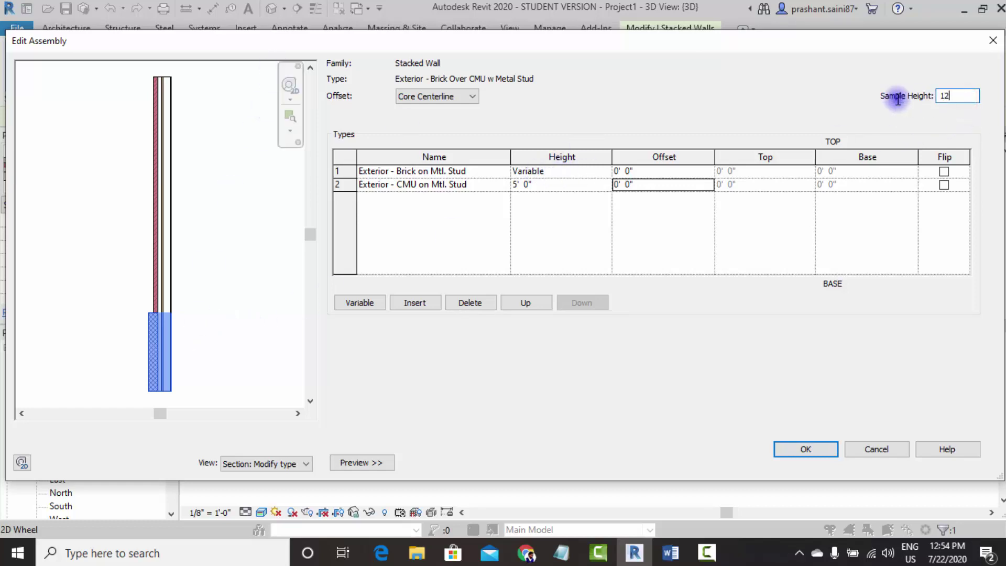
key(Tab)
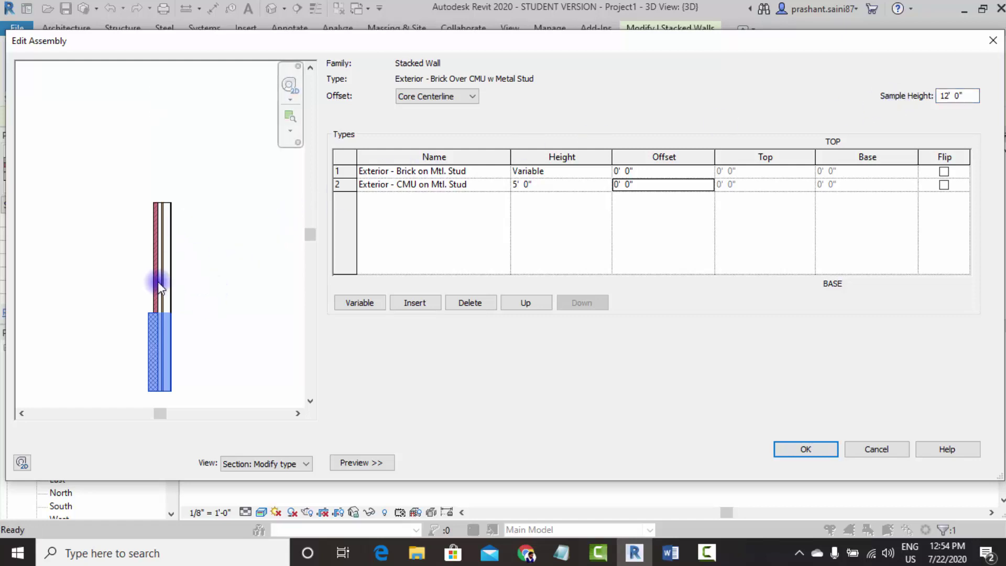
click(553, 186)
text(3')
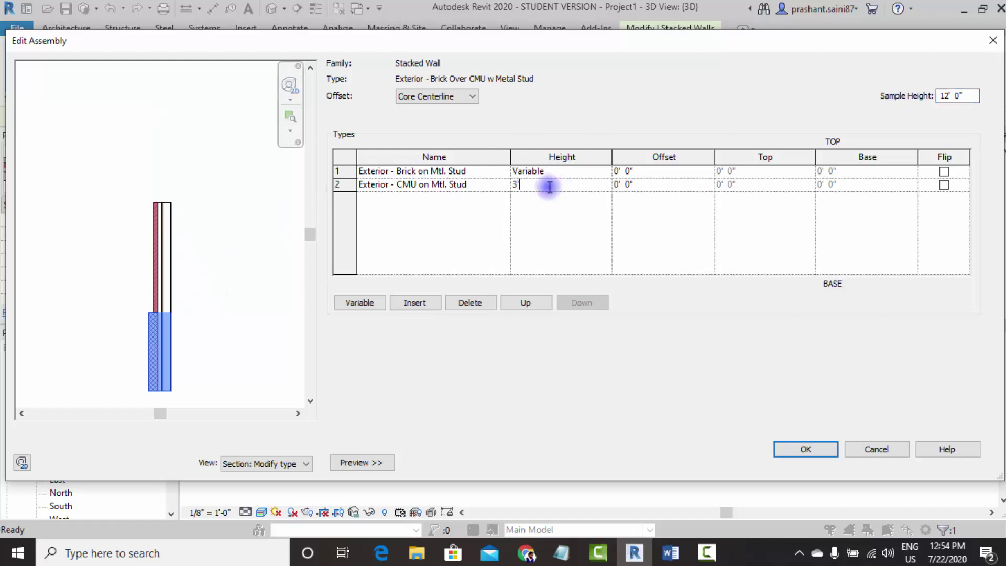
key(Tab)
click(183, 259)
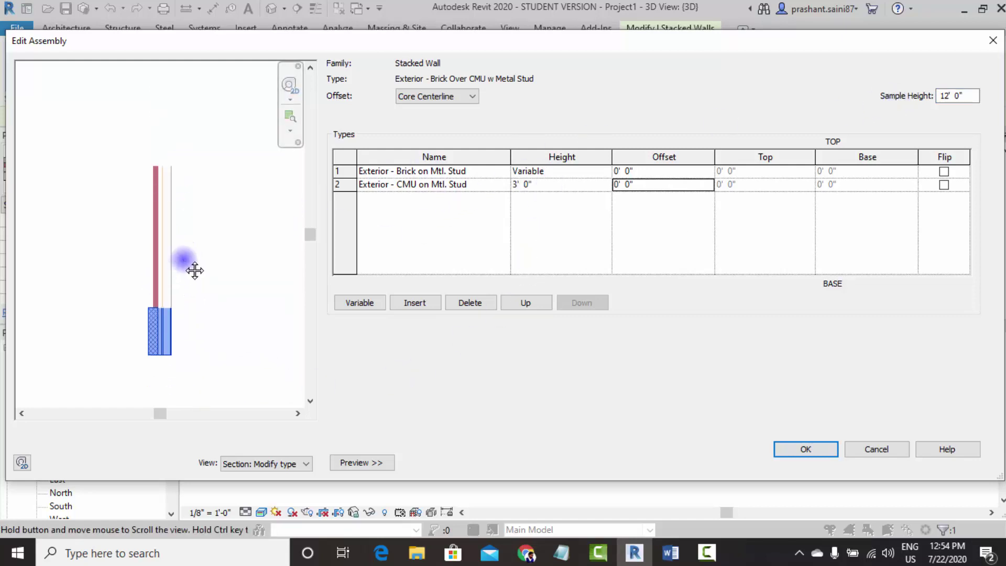
middle_drag(195, 270, 164, 285)
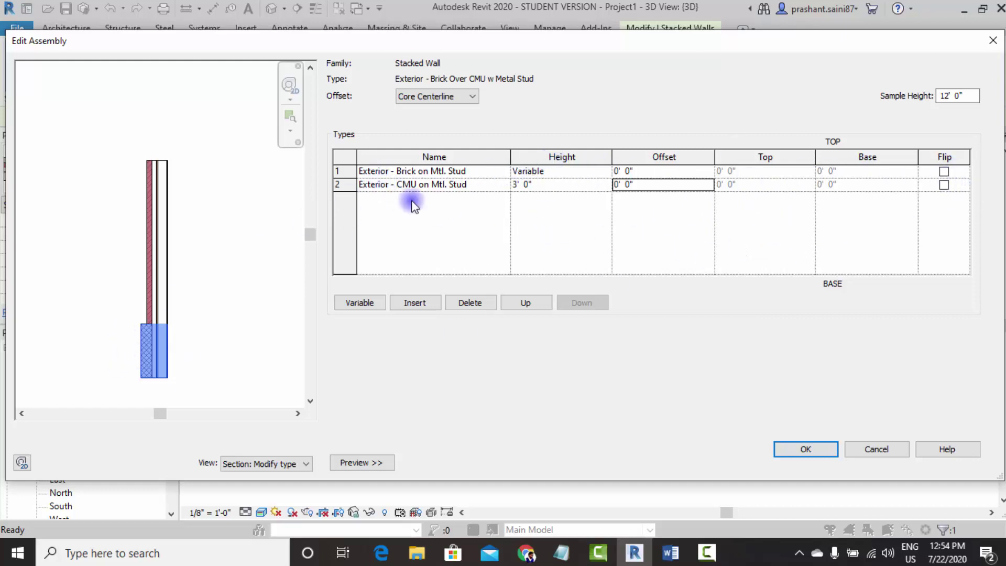
- Toggle the CMU sub-wall's Flip option, leaving it unchecked, and select its offset
click(944, 184)
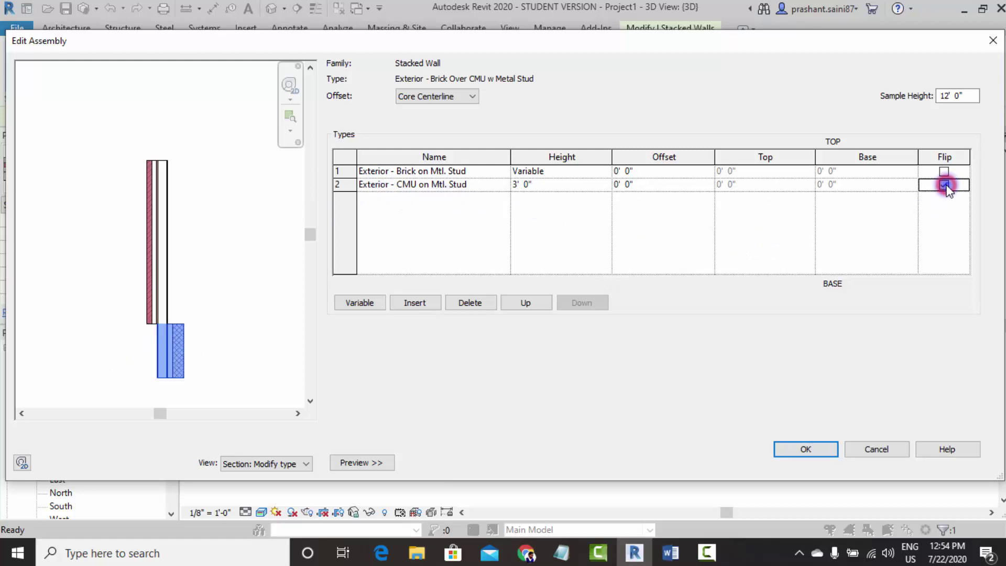
click(943, 184)
click(943, 184)
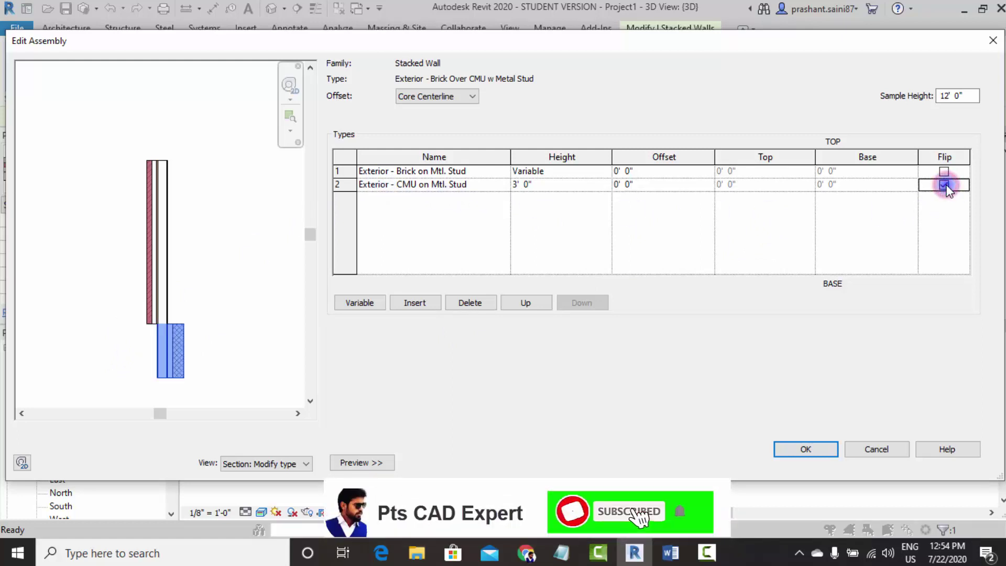
click(944, 185)
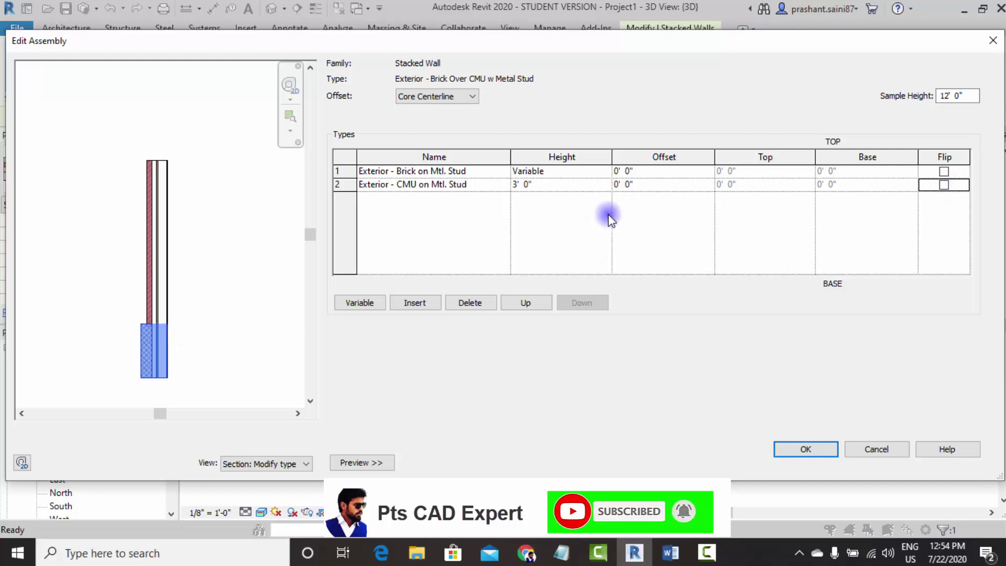
click(654, 184)
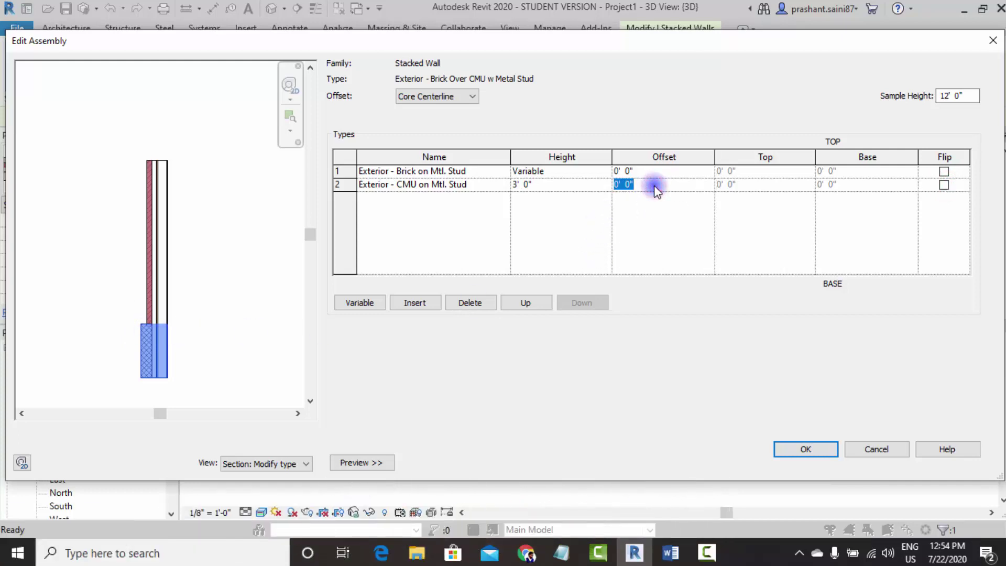
text(3")
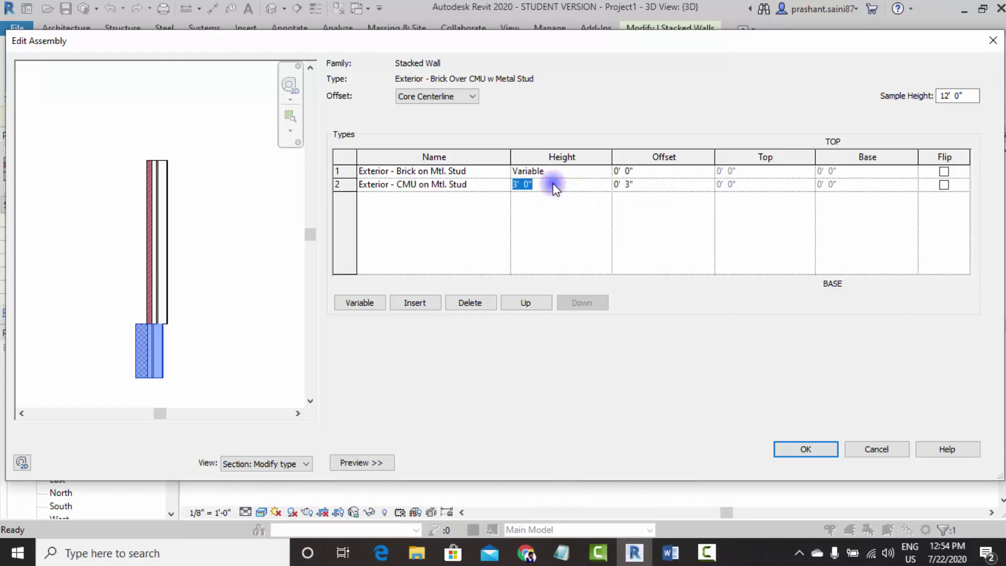
text(-2)
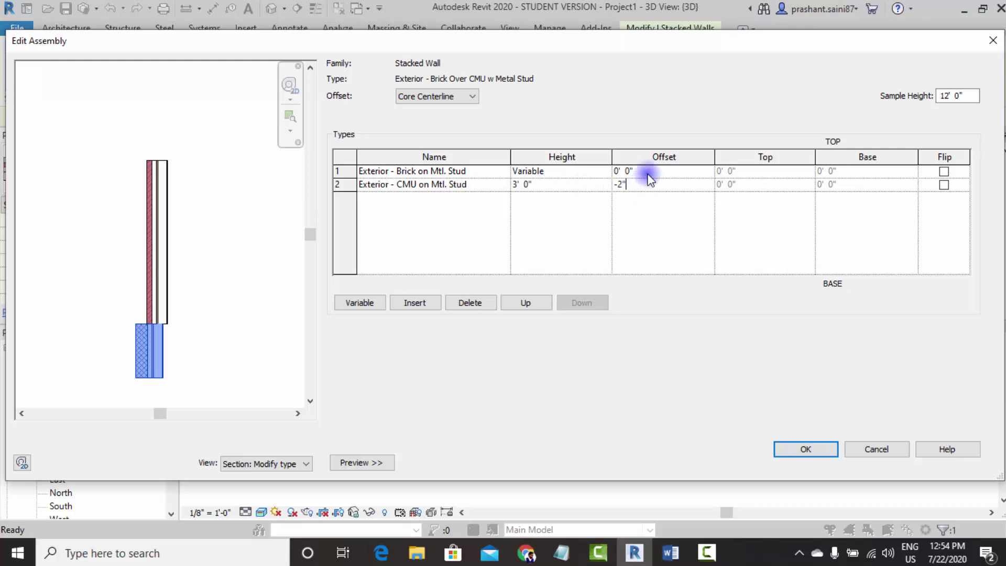
click(648, 173)
click(644, 186)
text(0' 3)
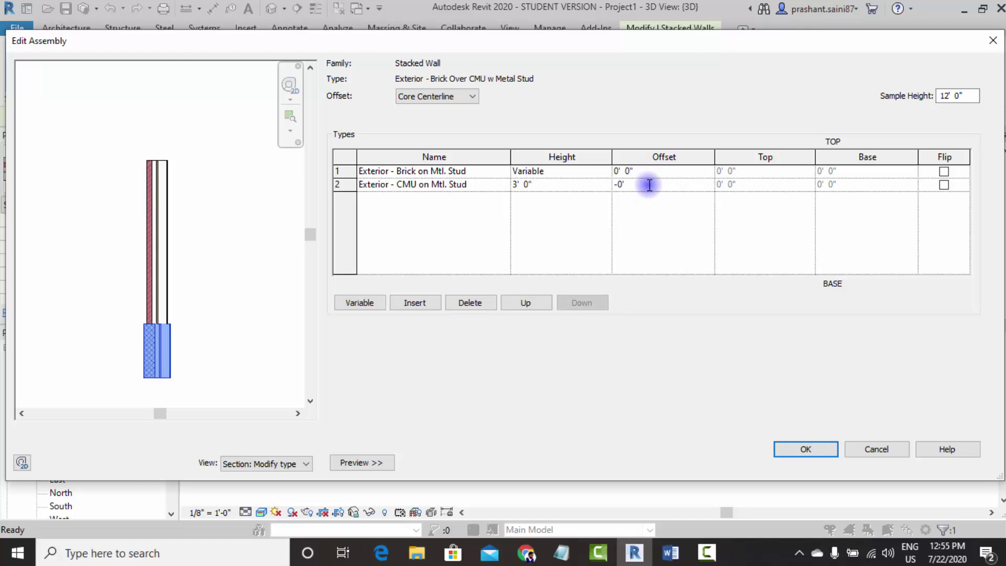
click(648, 184)
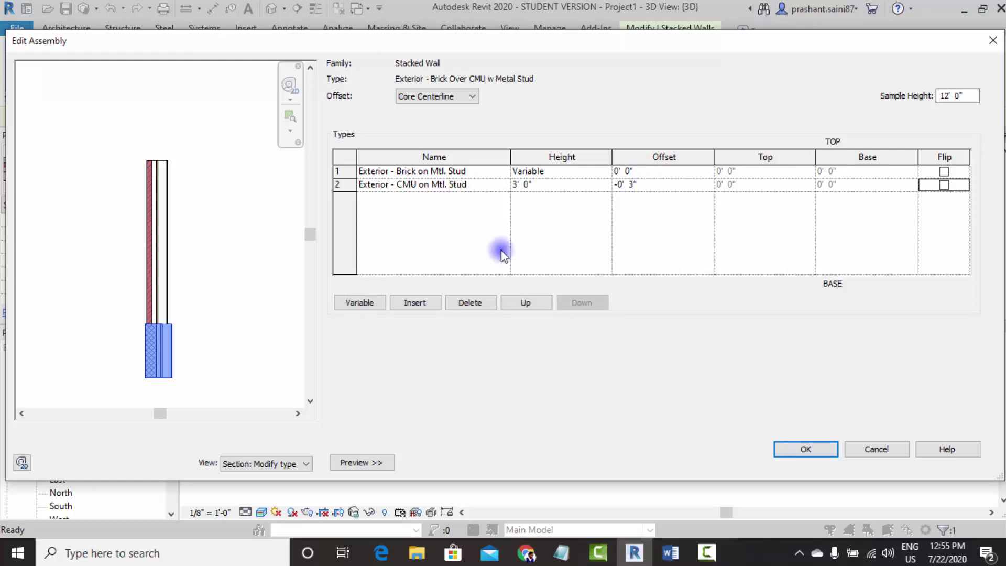
click(640, 184)
key(Tab)
scroll(150, 338, up, 2)
scroll(149, 313, up, 3)
scroll(152, 236, down, 1)
scroll(175, 296, down, 3)
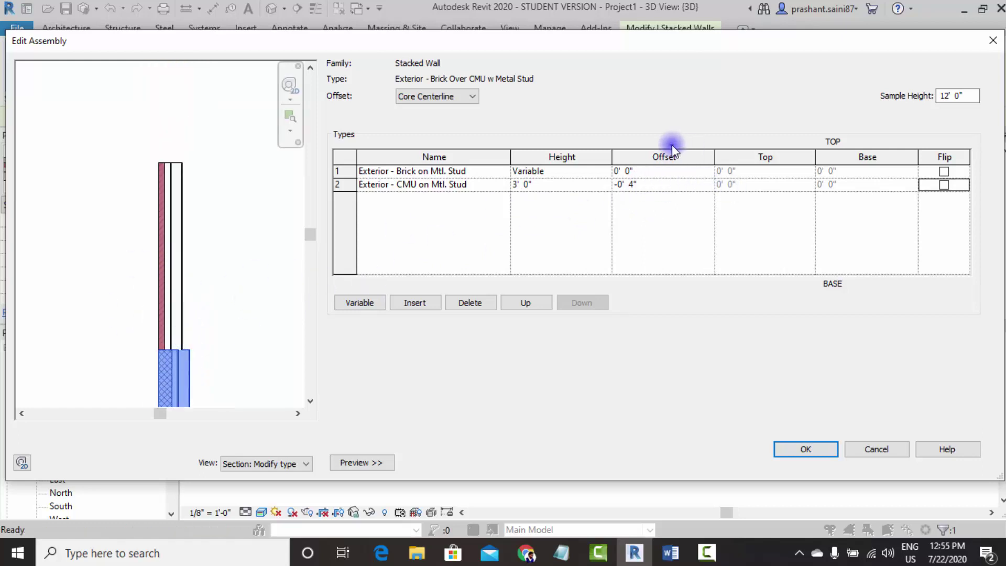
click(652, 184)
text(0)
click(655, 174)
scroll(246, 261, down, 1)
middle_drag(246, 262, 180, 286)
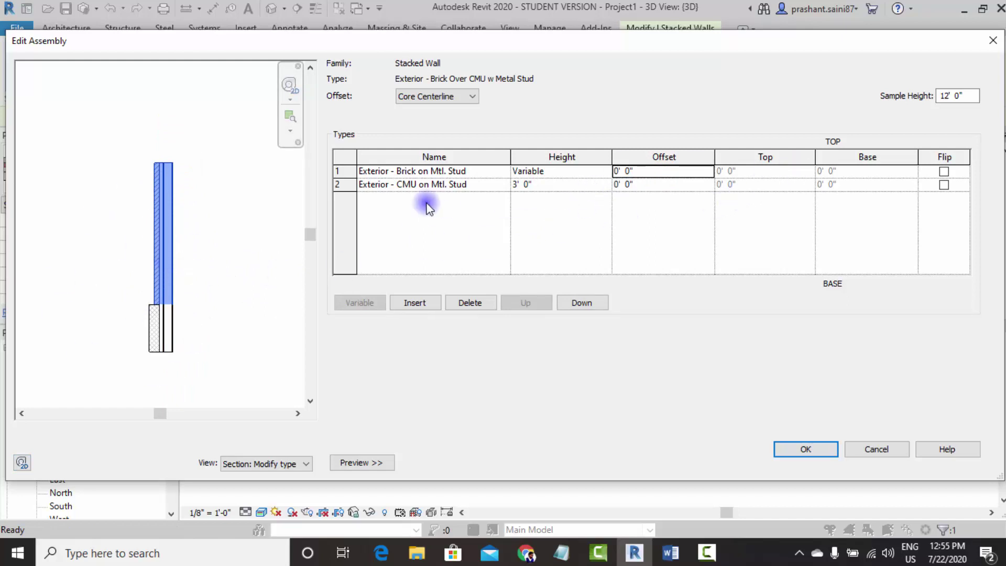
- Try Exterior - Brick on CMU for the upper layer, then restore Brick on Mtl. Stud
click(500, 185)
click(497, 172)
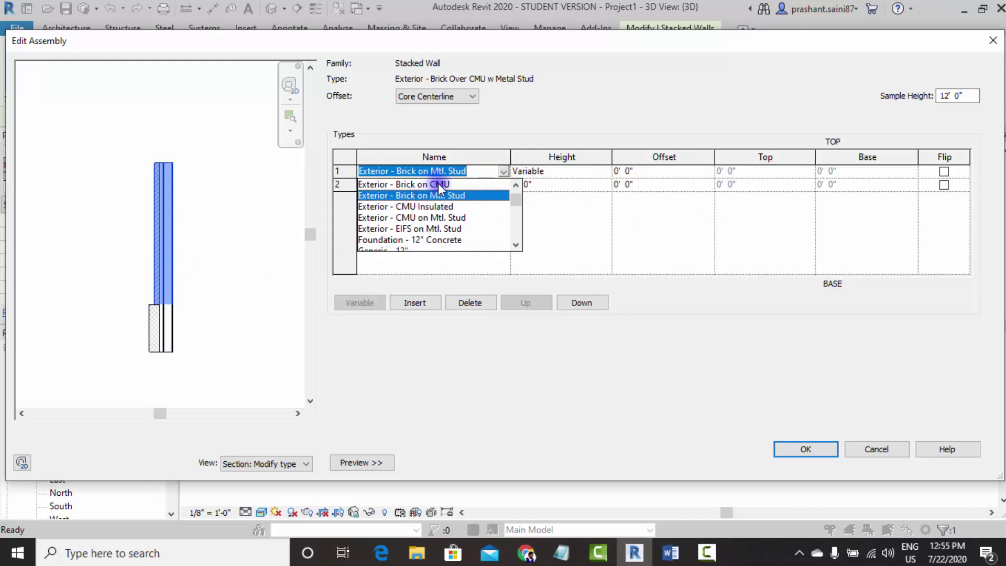
click(467, 184)
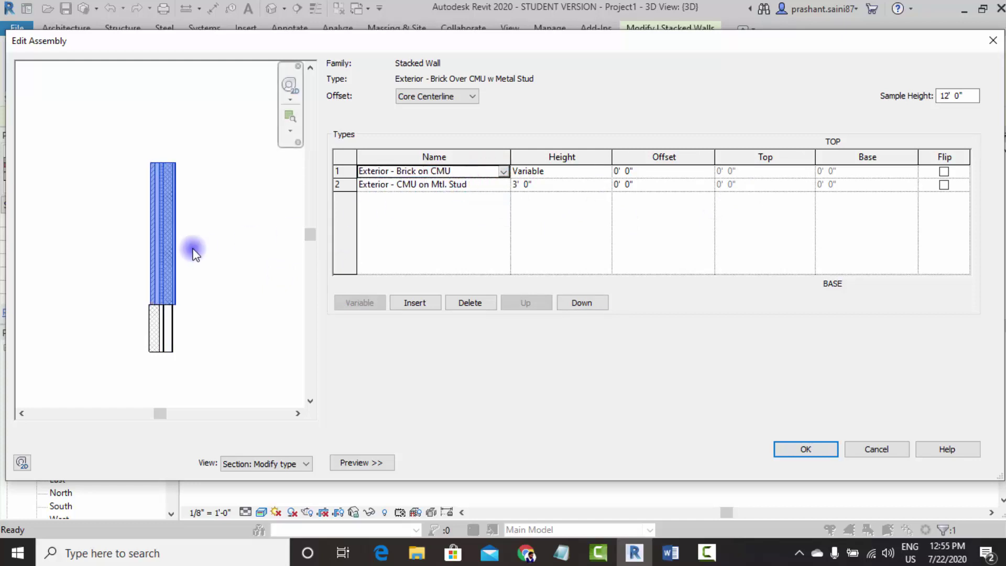
click(503, 172)
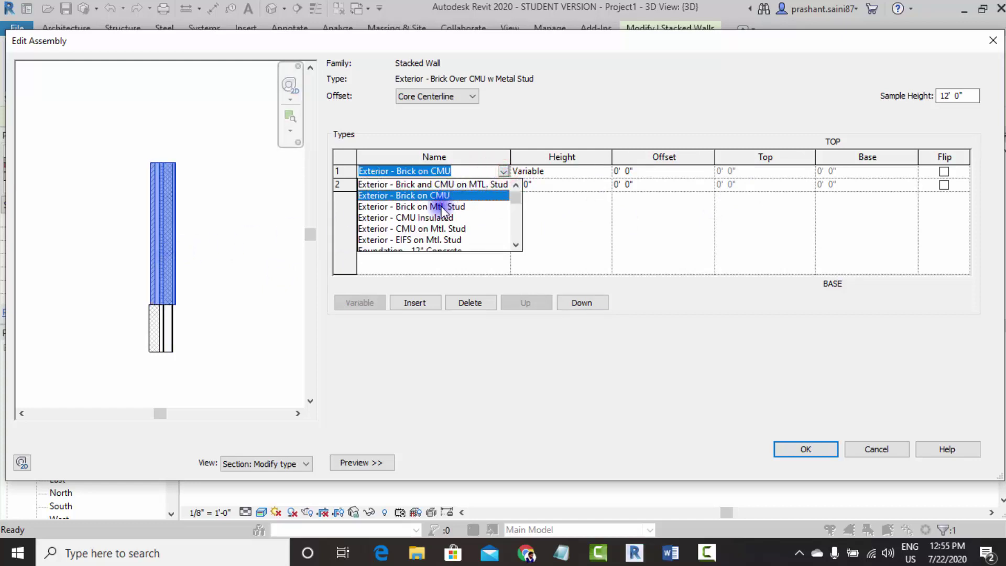
click(447, 207)
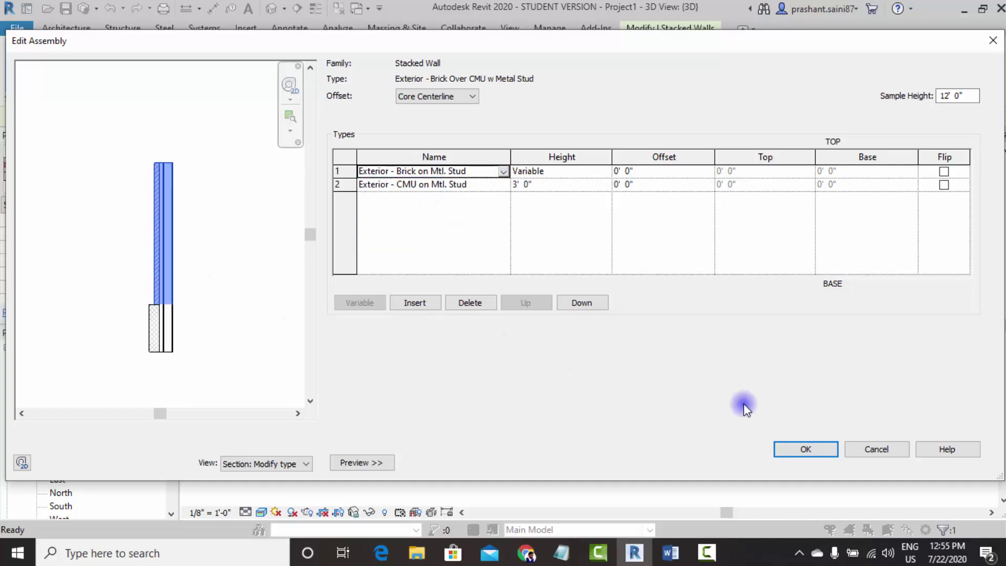
- Accept the assembly and type properties and return to the stacked wall's 3D view
click(792, 448)
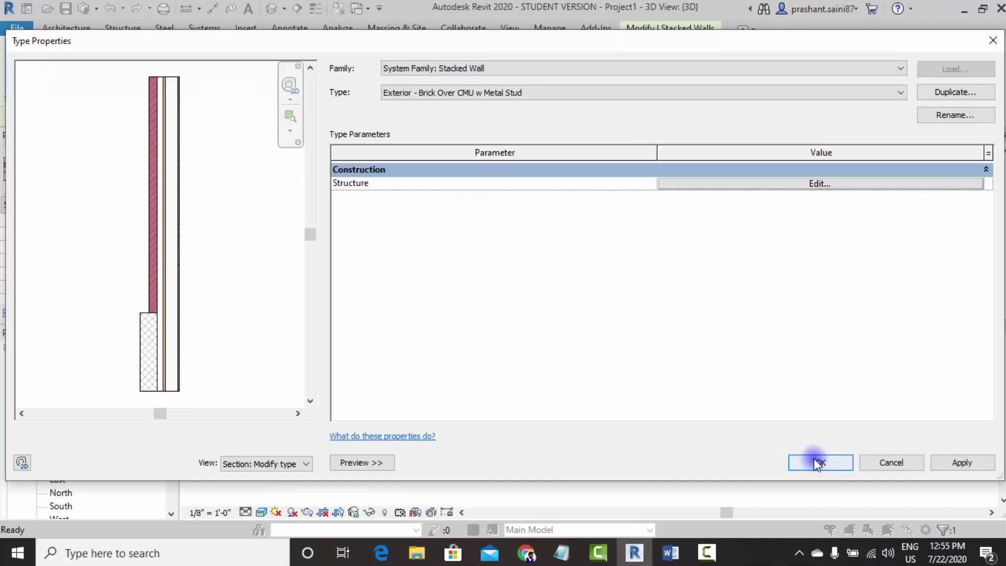
click(814, 458)
click(831, 438)
scroll(641, 285, up, 1)
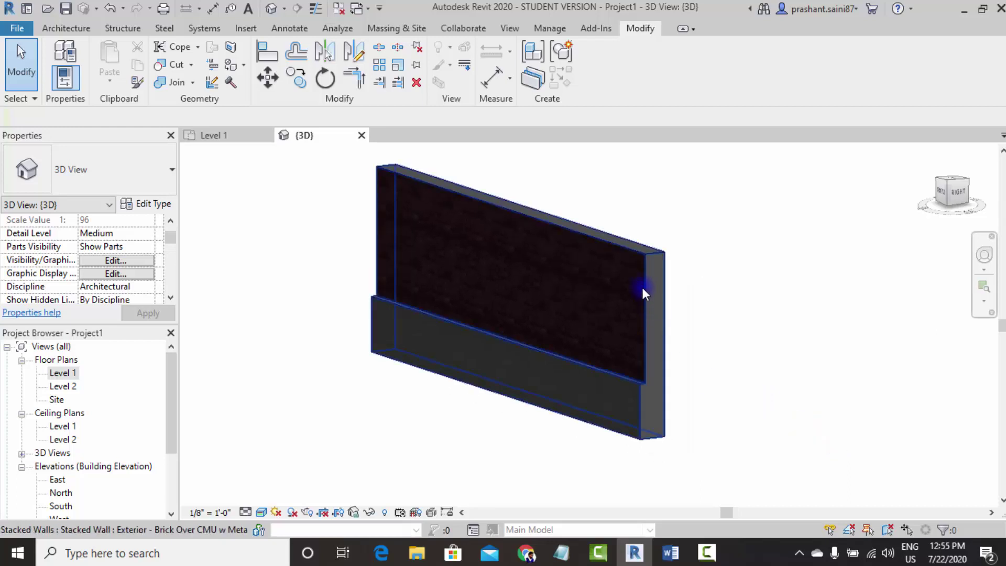
scroll(655, 210, up, 3)
scroll(610, 332, down, 2)
scroll(684, 332, down, 2)
scroll(741, 371, down, 2)
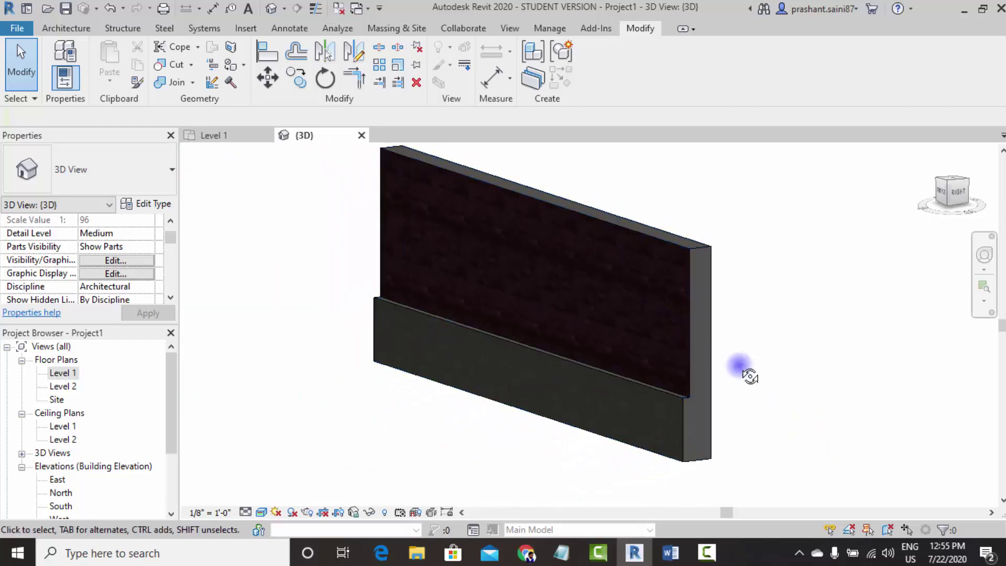
scroll(709, 362, down, 2)
middle_drag(709, 362, 664, 393)
scroll(543, 288, up, 1)
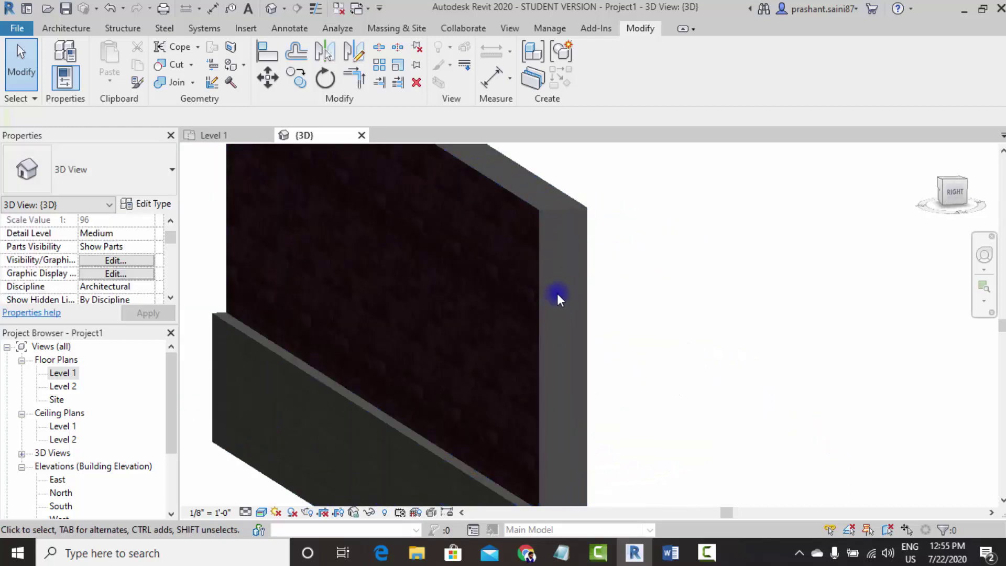
scroll(554, 294, down, 1)
mouse_move(554, 293)
middle_down()
mouse_move(602, 304)
mouse_move(598, 287)
middle_up()
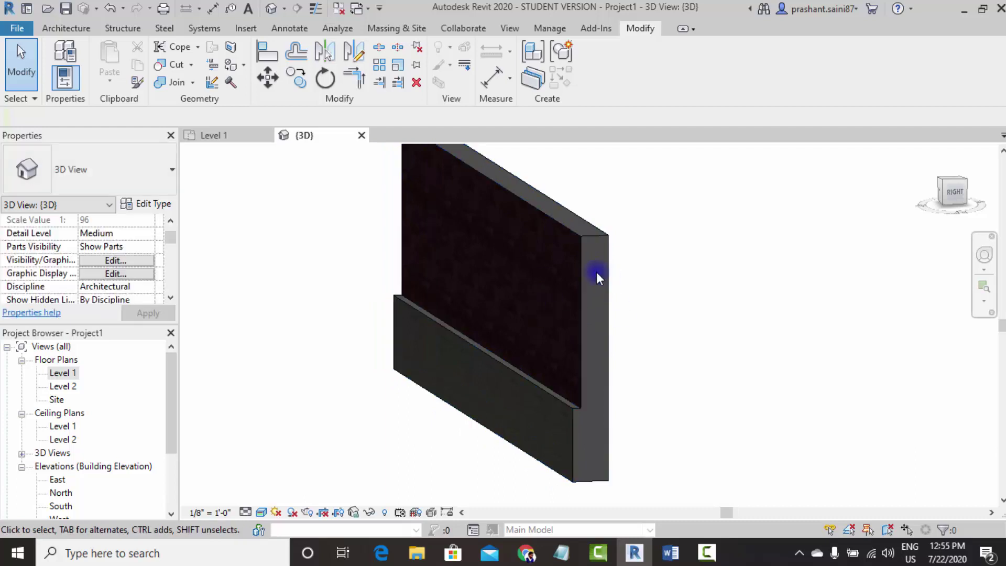
click(565, 229)
click(156, 202)
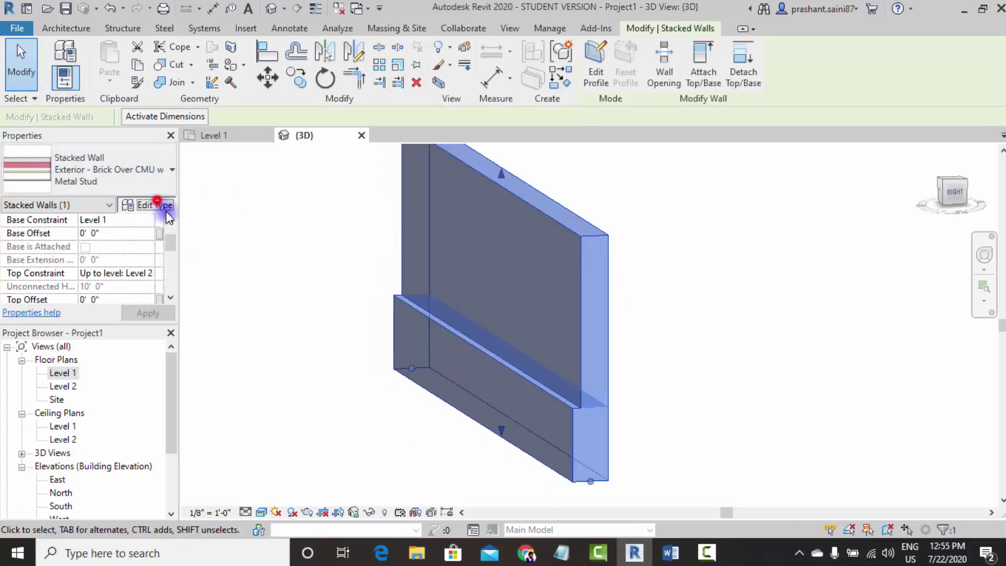
click(796, 185)
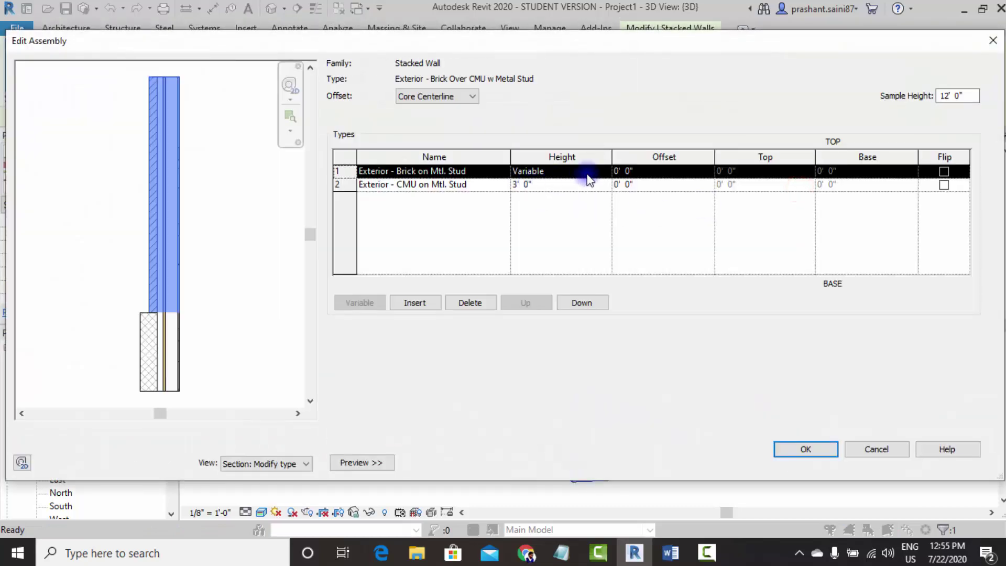
click(487, 170)
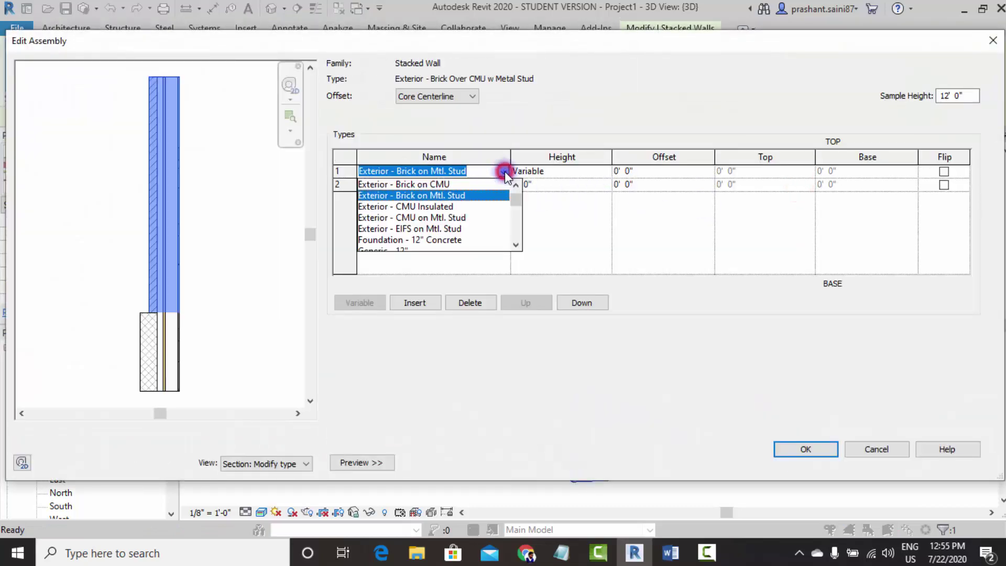
click(485, 172)
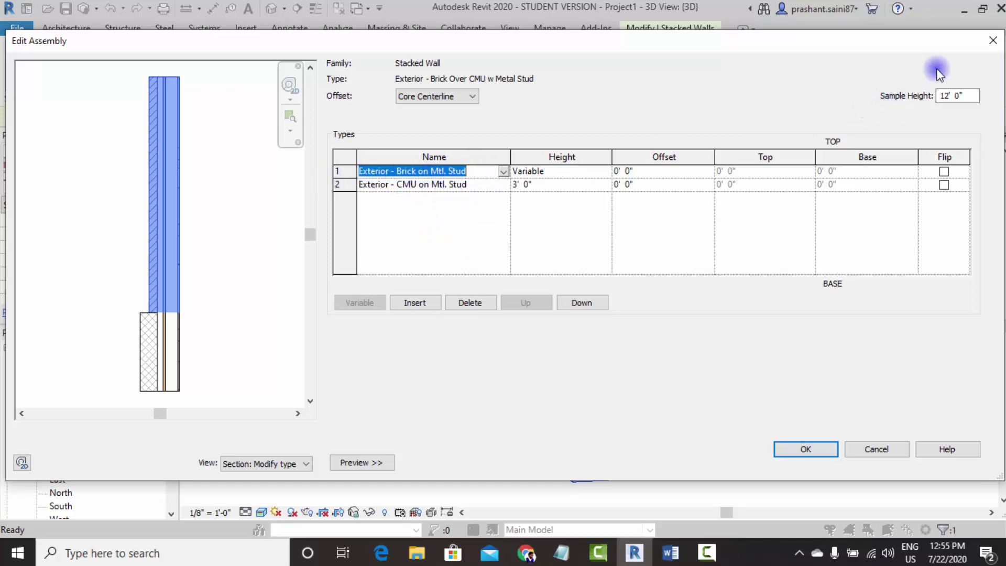
click(992, 41)
key(Escape)
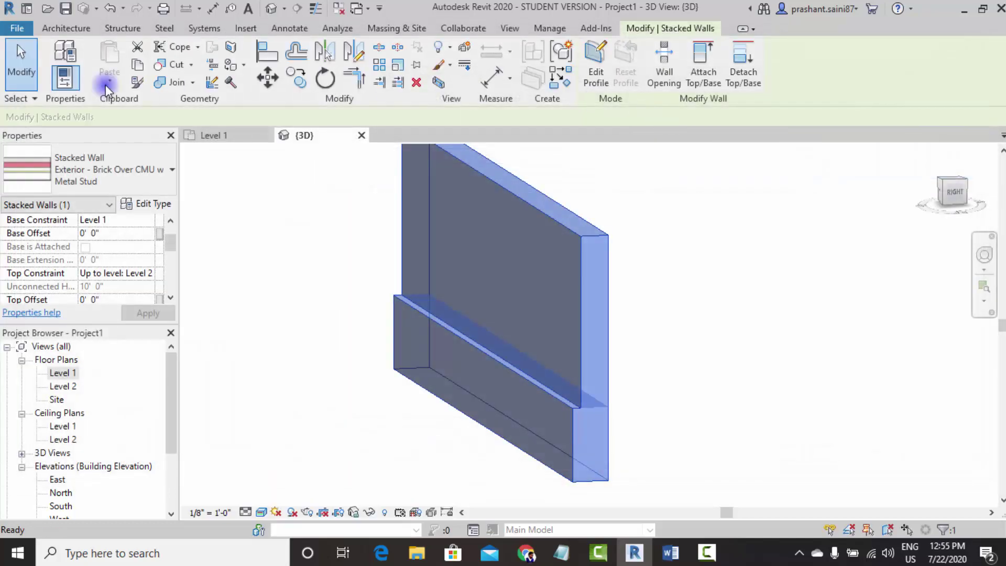
key(Escape)
click(66, 29)
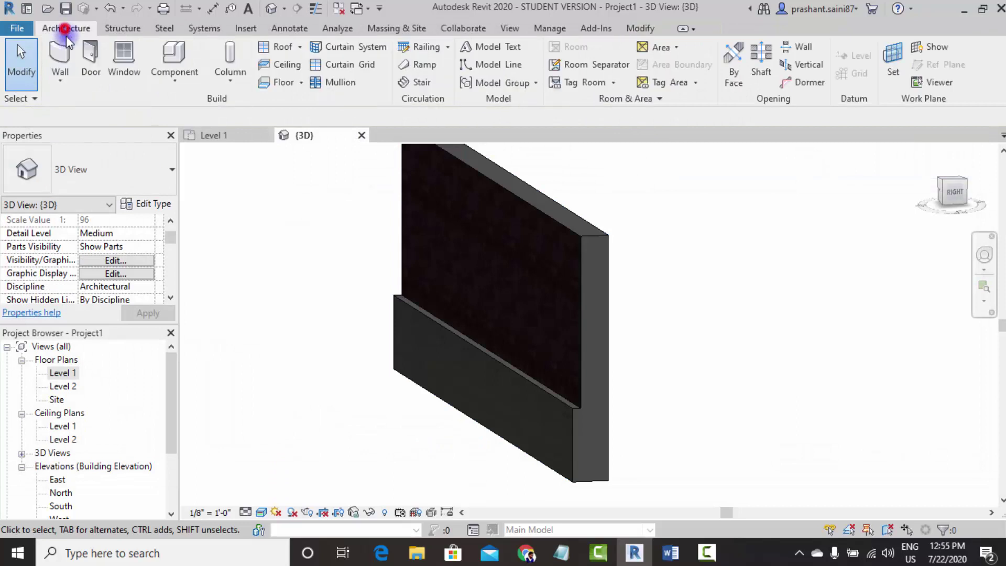
- Start a wall using Basic Wall: Exterior - Brick on Mtl. Stud and open its type properties
click(61, 64)
click(109, 162)
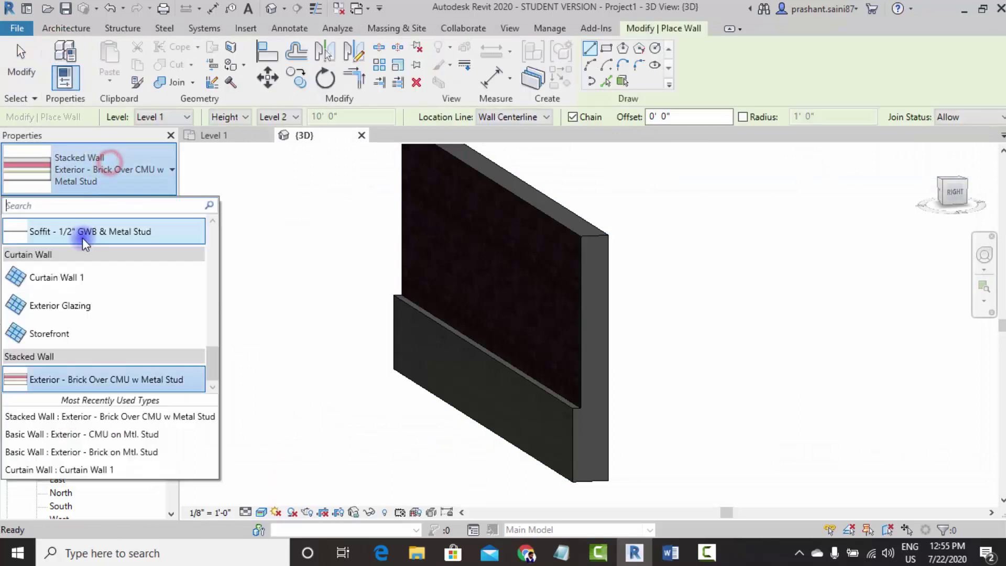
scroll(89, 251, up, 5)
scroll(102, 255, up, 5)
scroll(105, 254, up, 3)
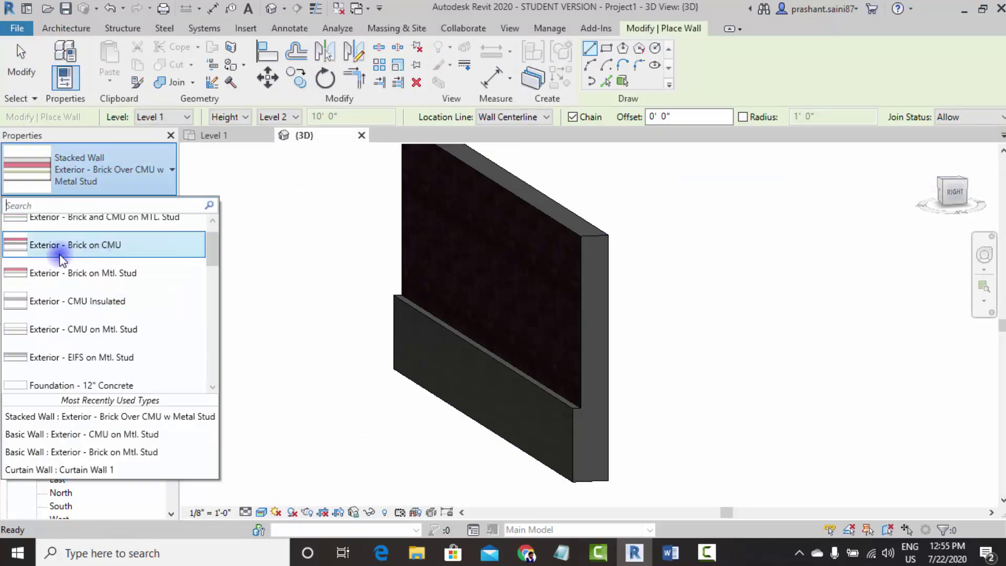
click(129, 277)
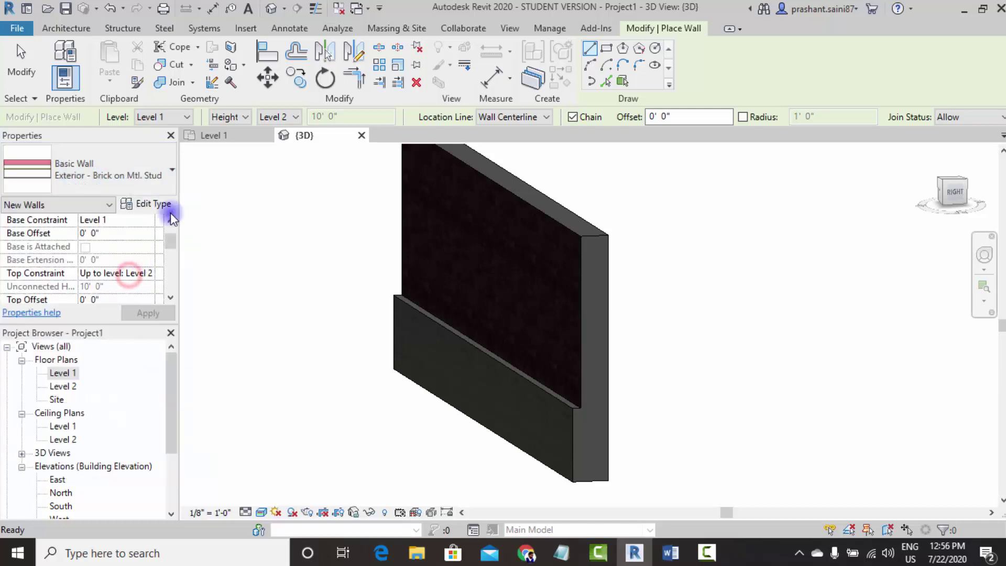
click(151, 210)
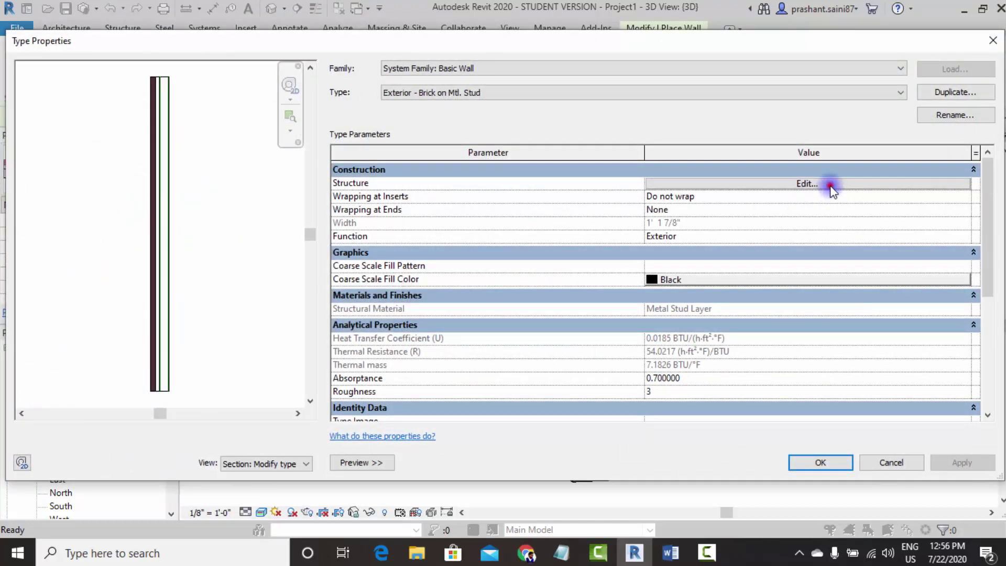
- Review the brick wall type's layer structure, including Plywood, Sheathing, then close it
click(831, 185)
scroll(532, 200, down, 1)
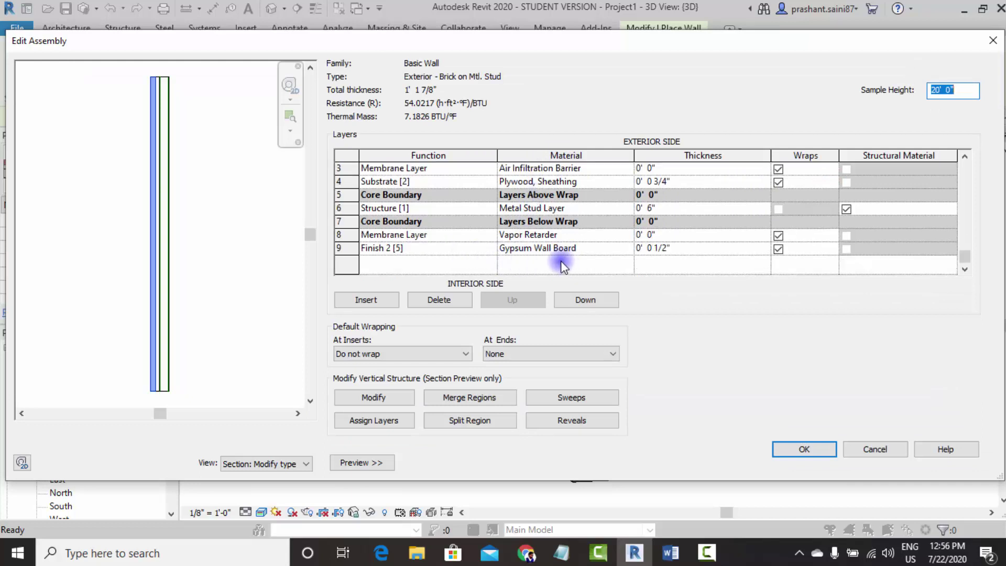
scroll(555, 248, up, 1)
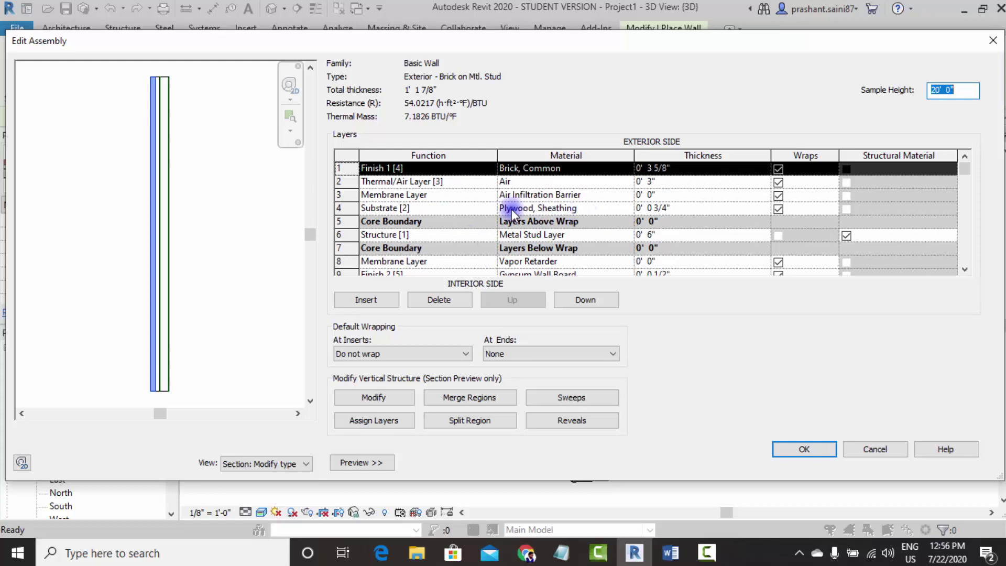
scroll(506, 229, down, 1)
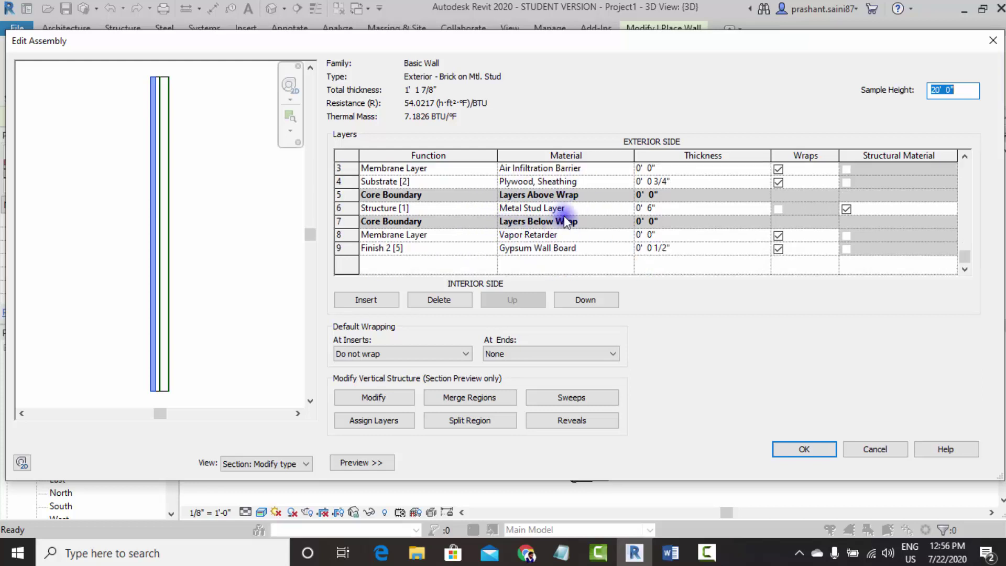
scroll(566, 222, up, 1)
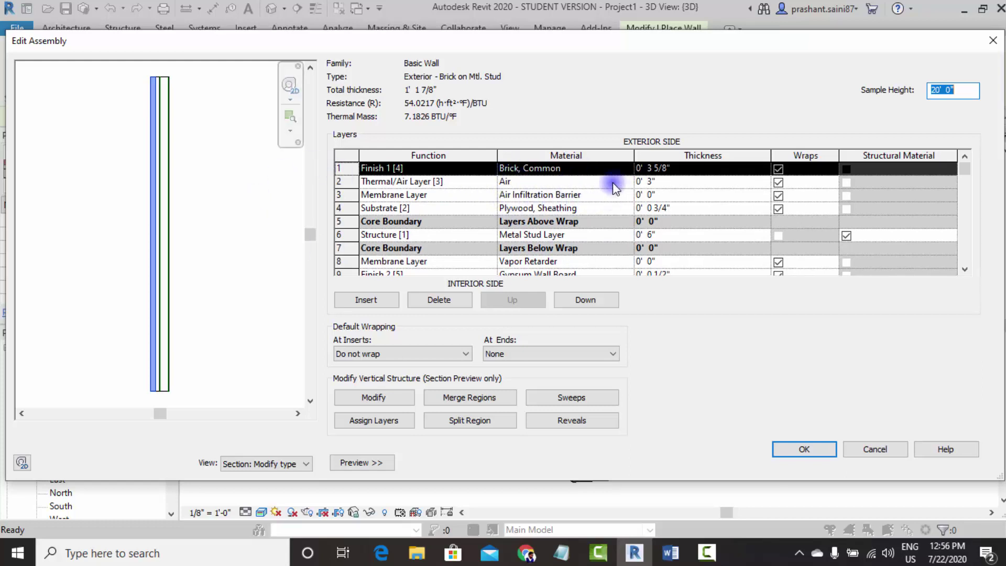
click(603, 193)
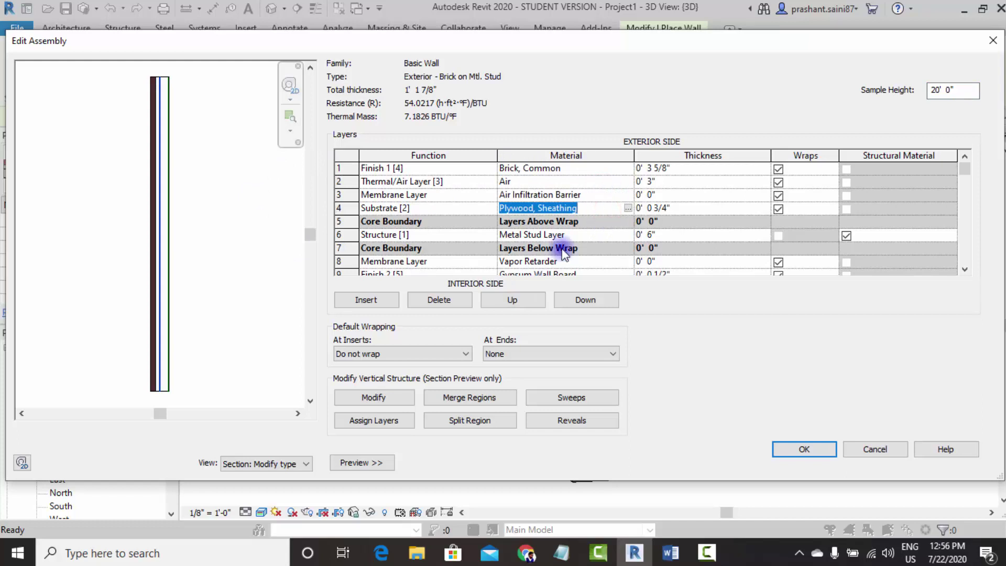
scroll(563, 253, down, 2)
click(992, 40)
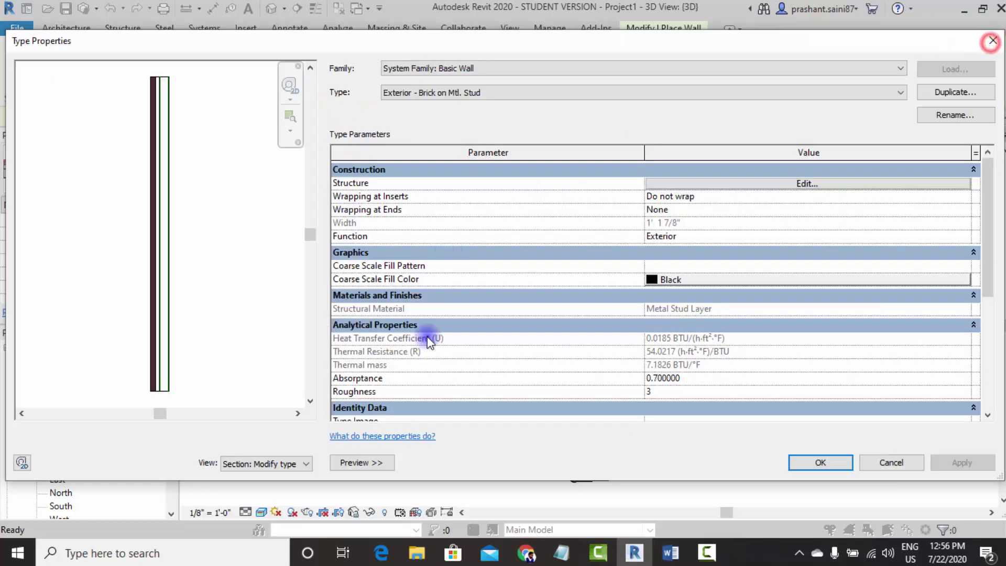
- View the brick veneer wall section diagram on Screen 3 in Word, then minimize Word
click(673, 558)
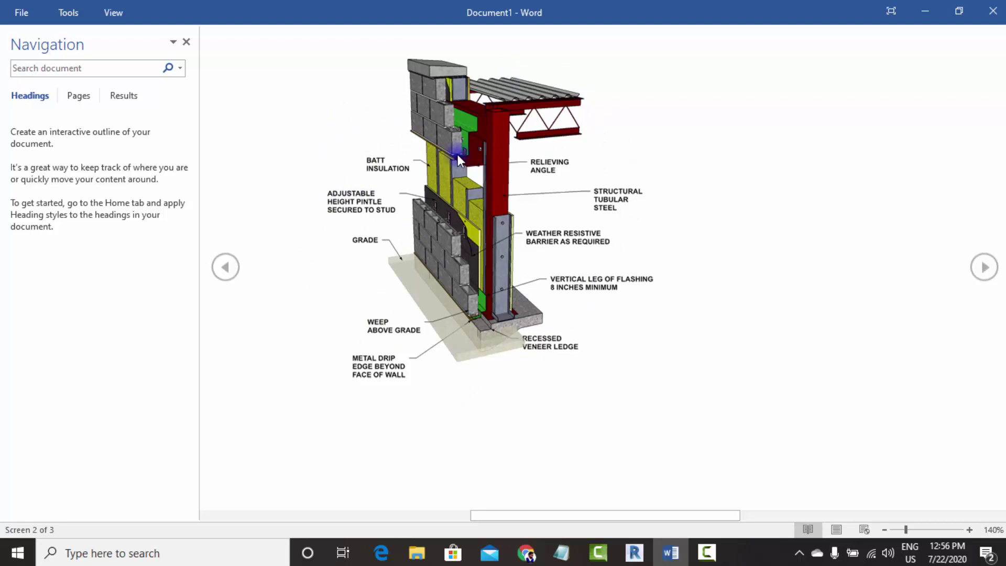
click(983, 269)
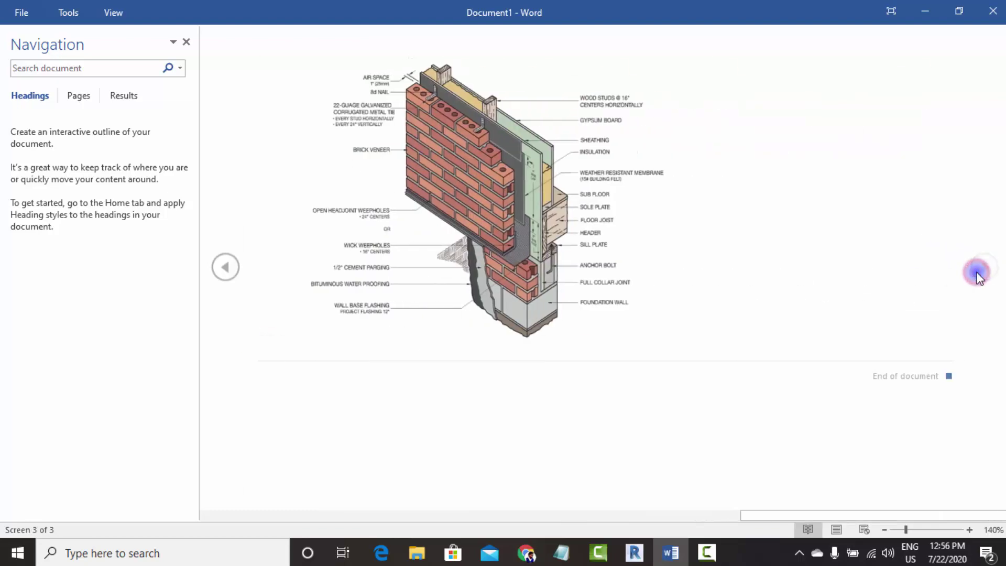
scroll(551, 176, up, 2)
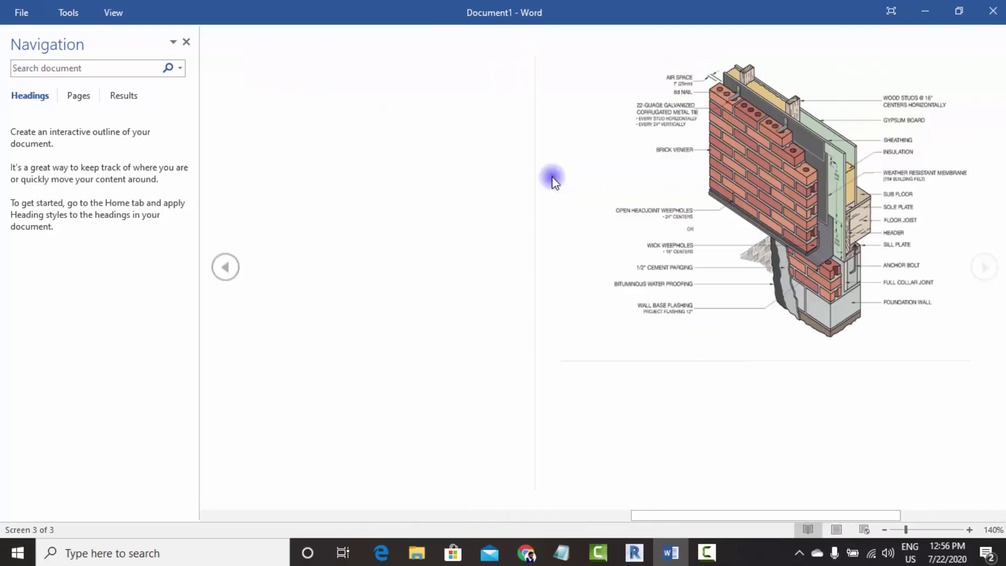
scroll(552, 178, down, 2)
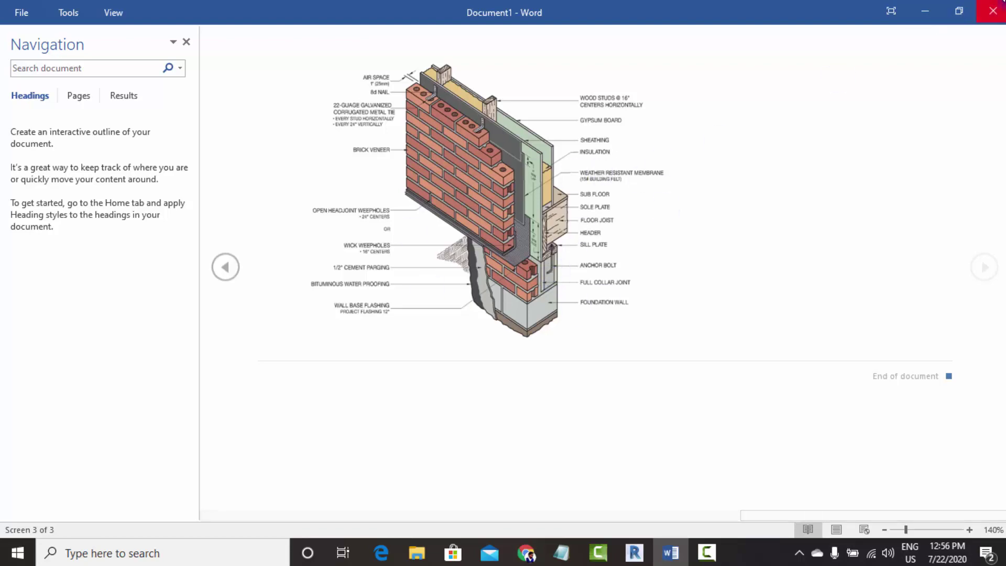
click(988, 13)
click(578, 301)
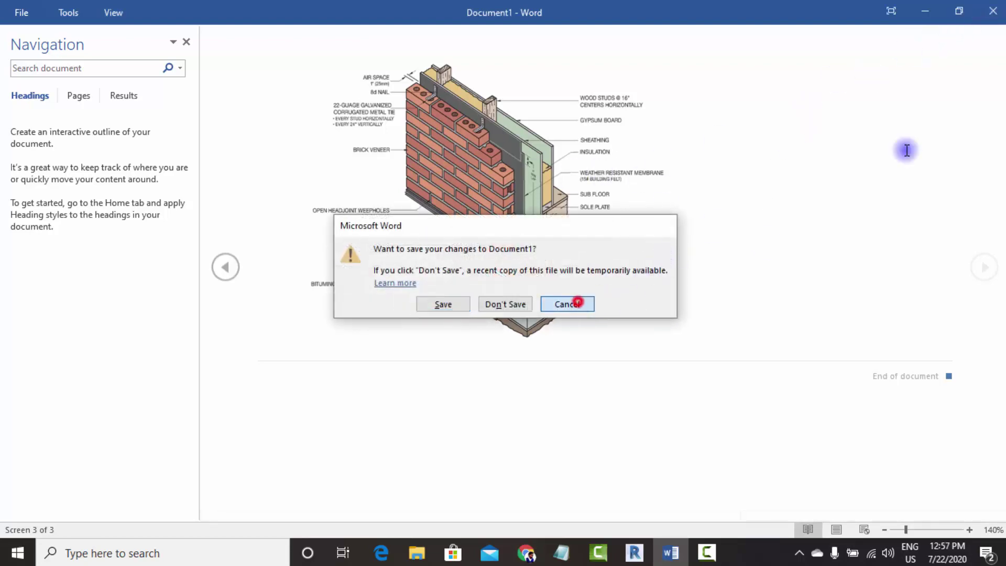
click(920, 20)
- Close the brick wall's type properties and exit wall placement
click(989, 44)
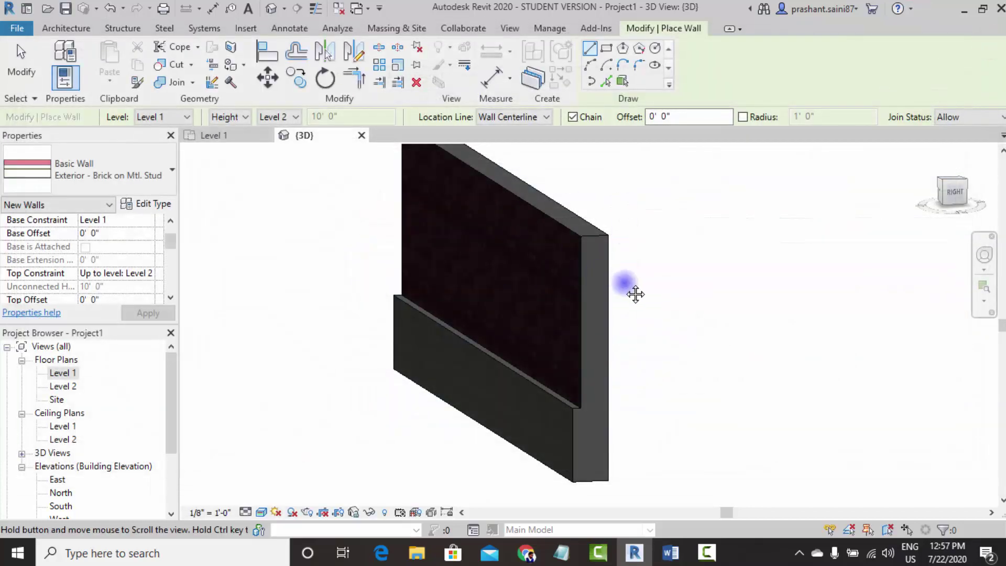
shift+middle_drag(633, 288, 627, 272)
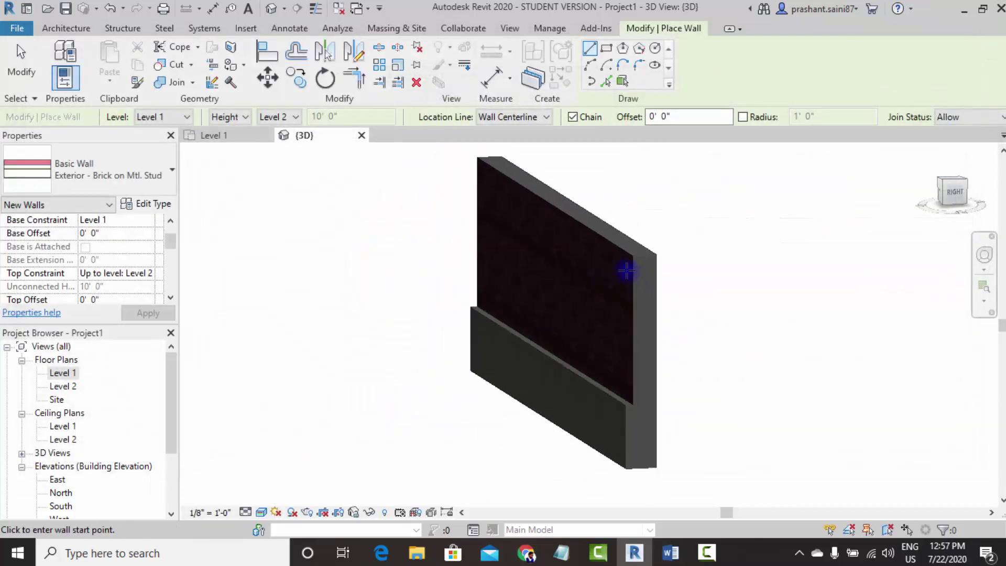
key(Escape)
key(Escape)
scroll(618, 270, up, 2)
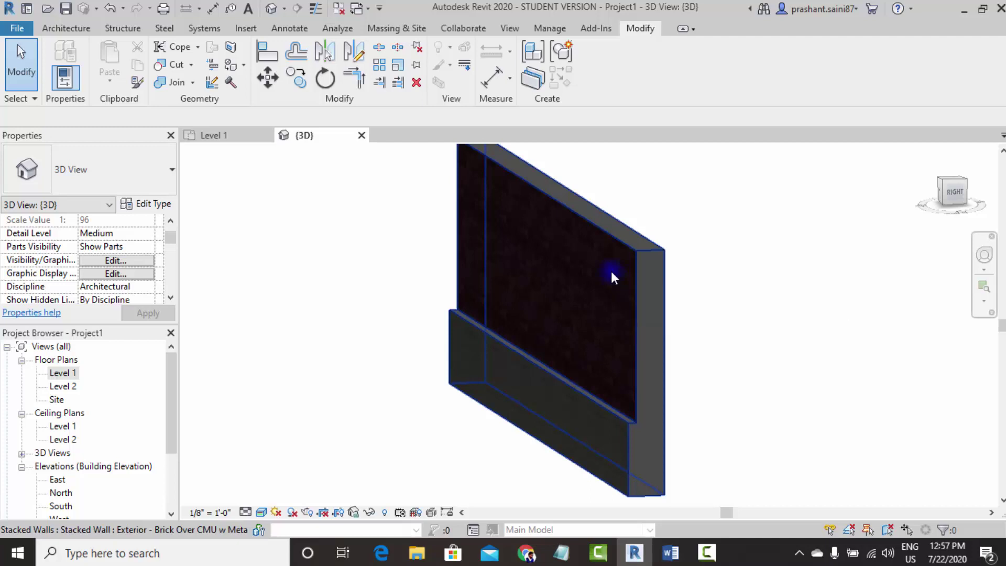
- Start a new wall with Stacked Wall type Exterior - Brick Over CMU w Metal Stud
click(66, 28)
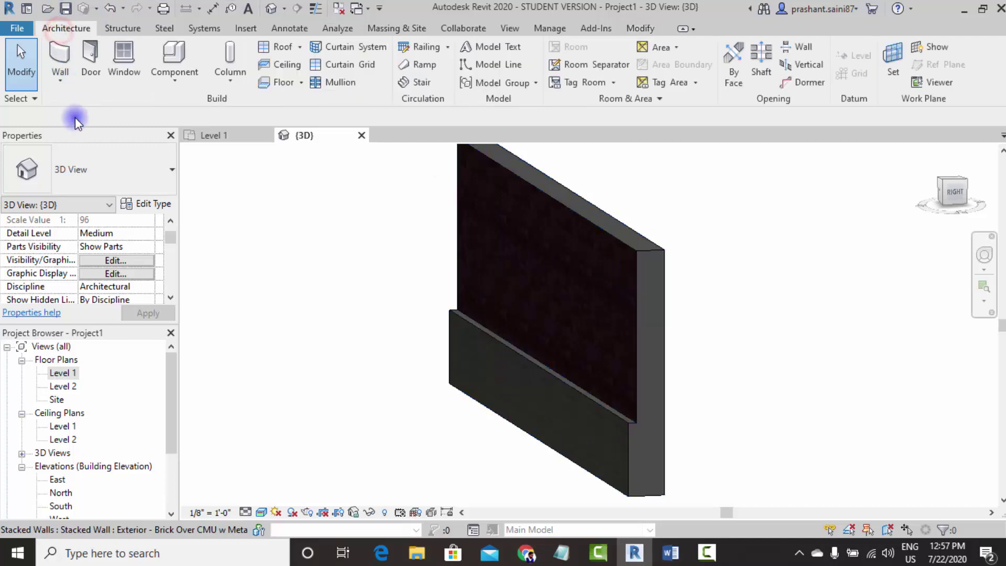
click(63, 64)
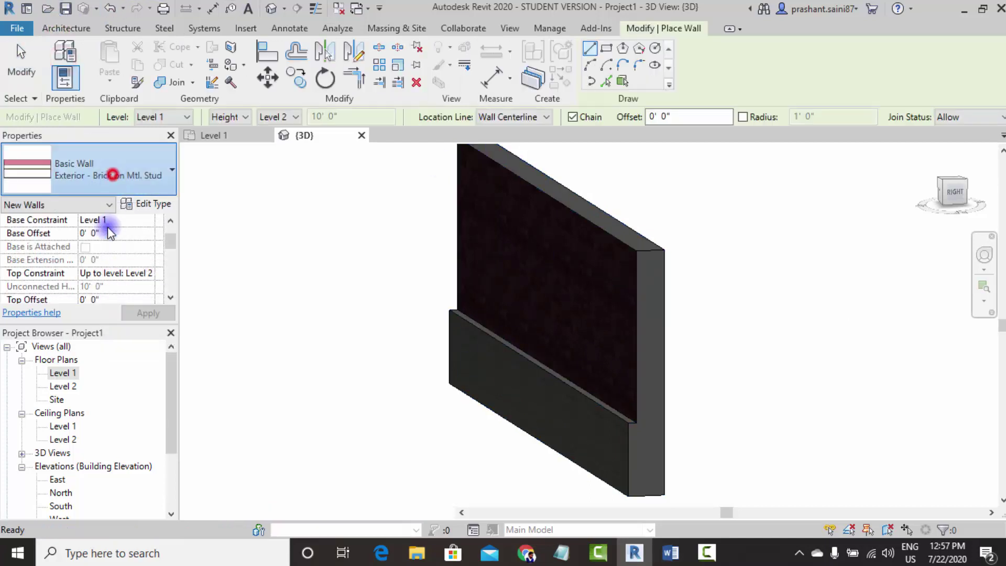
click(113, 177)
scroll(101, 341, down, 5)
scroll(99, 356, down, 5)
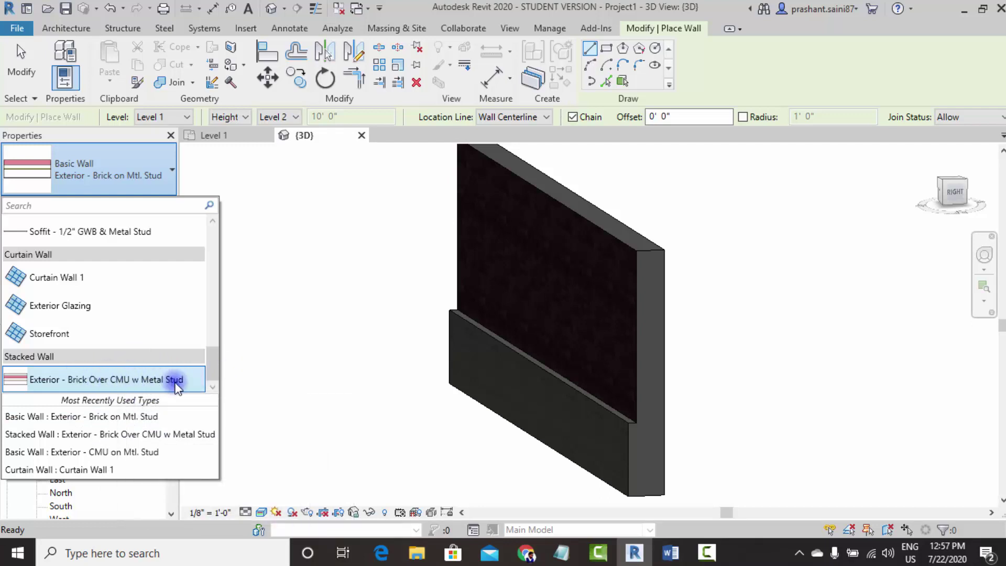
click(160, 379)
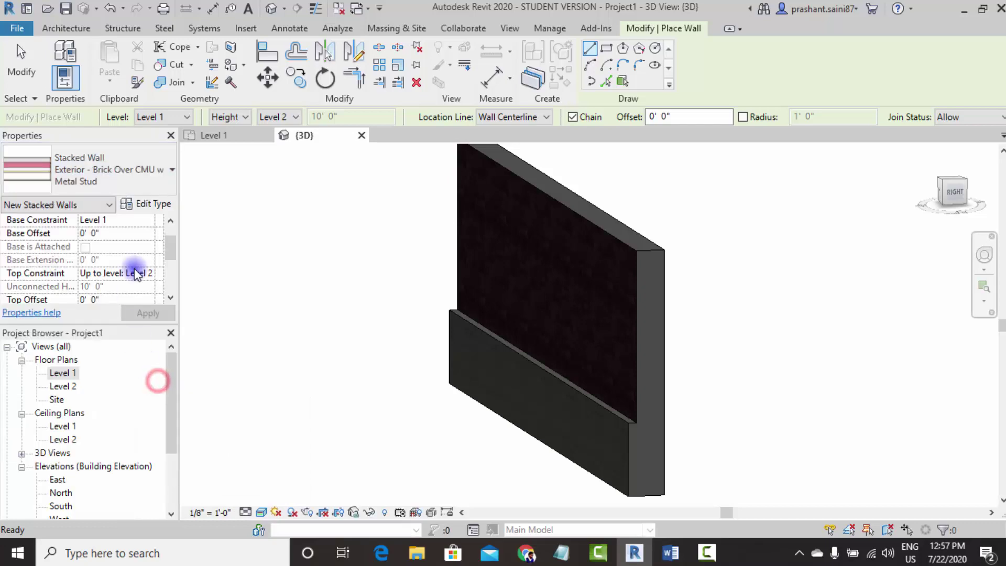
- Duplicate the type as Exterior - Brick Over2 CMU w Metal Stud 2 and open its assembly
click(155, 205)
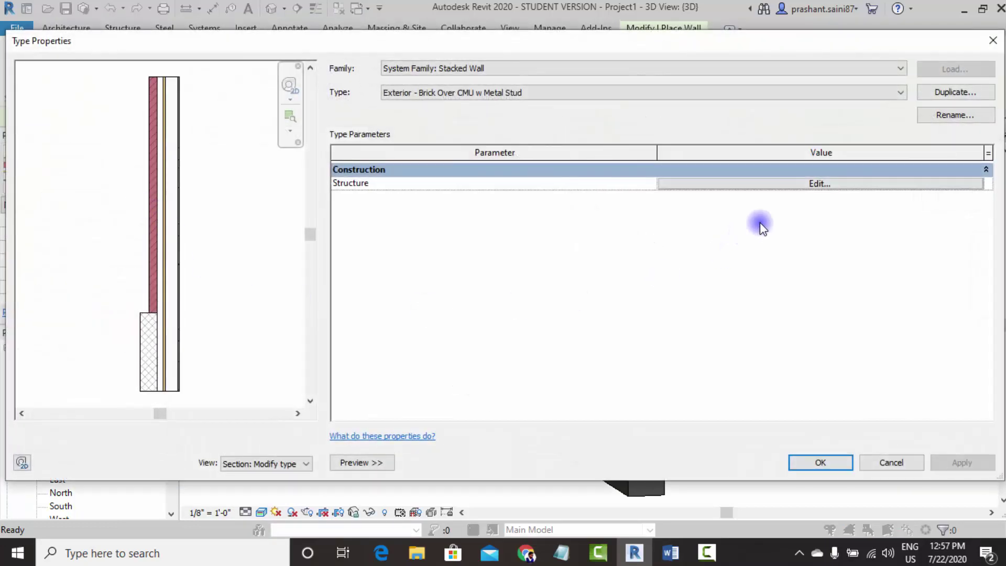
click(960, 91)
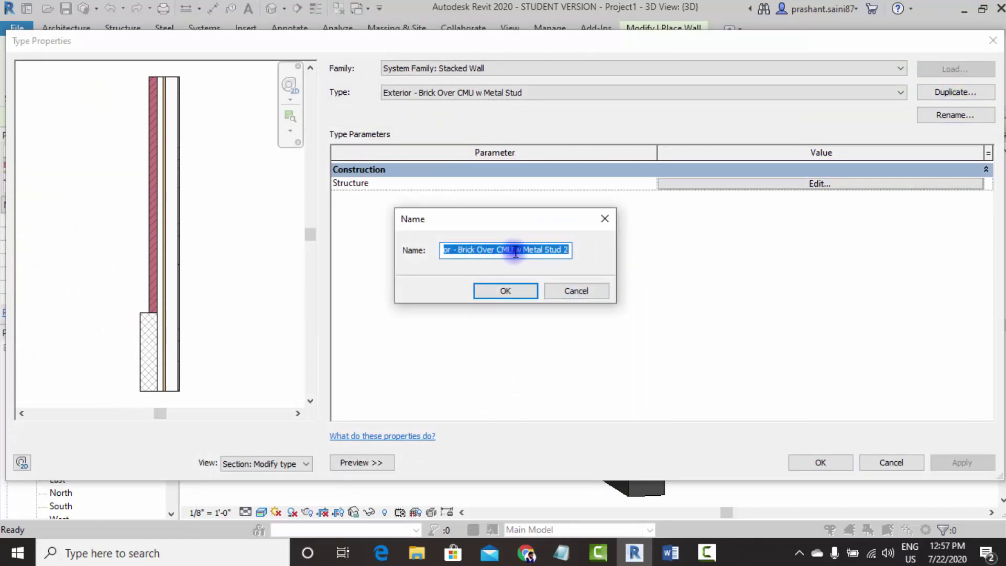
click(495, 250)
text(2)
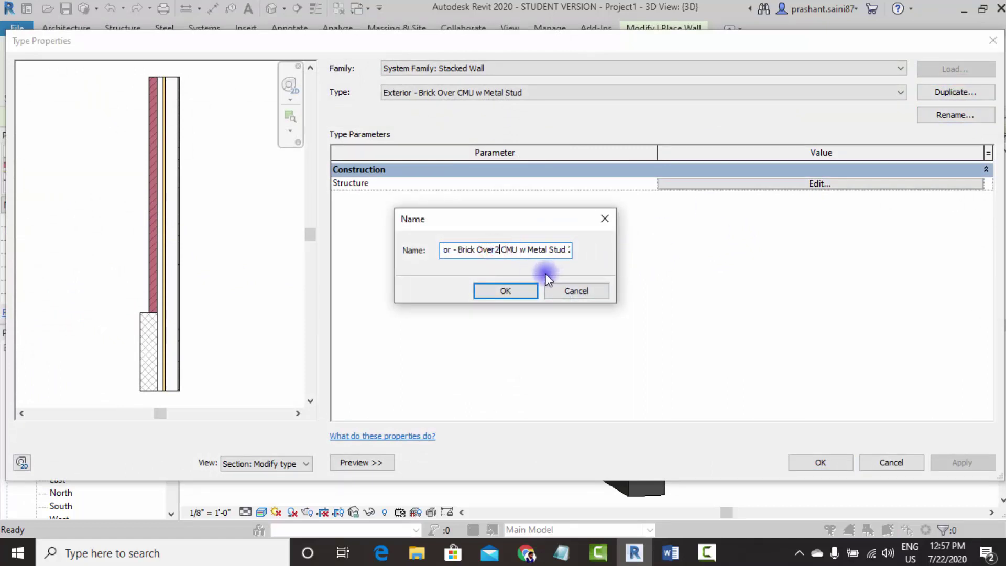
click(523, 291)
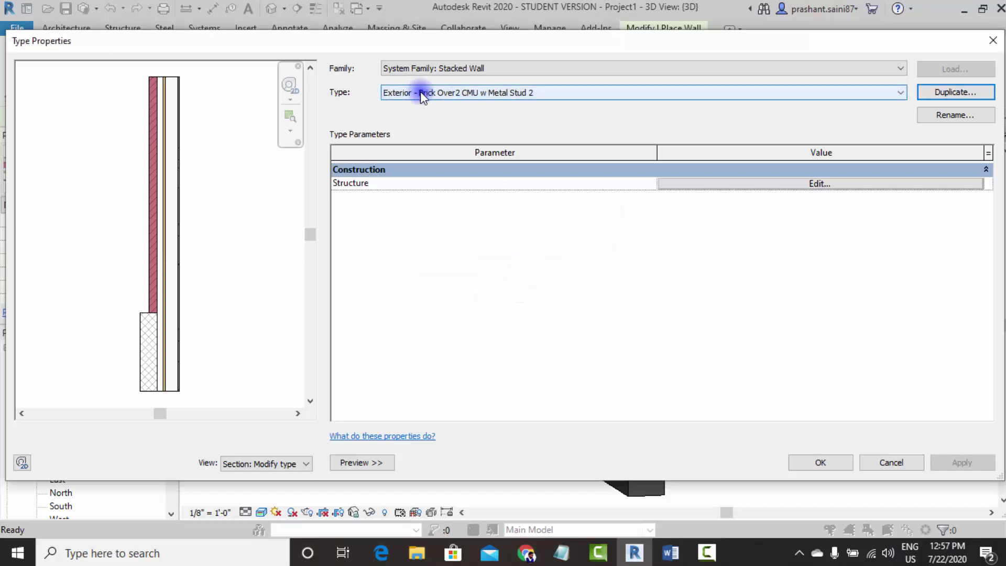
click(779, 185)
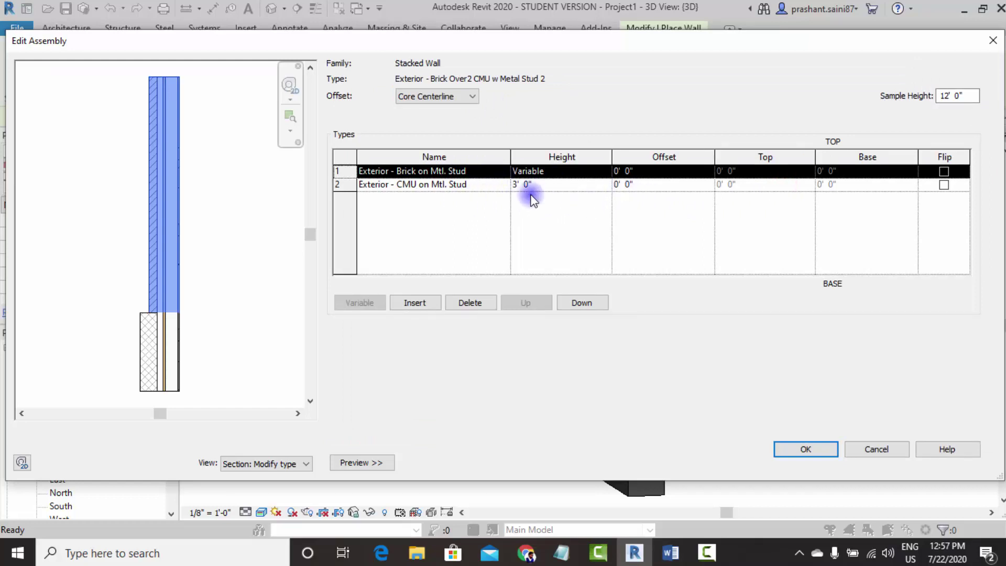
- Try several upper wall types, then keep Exterior - Brick on Mtl. Stud for row 1
click(490, 170)
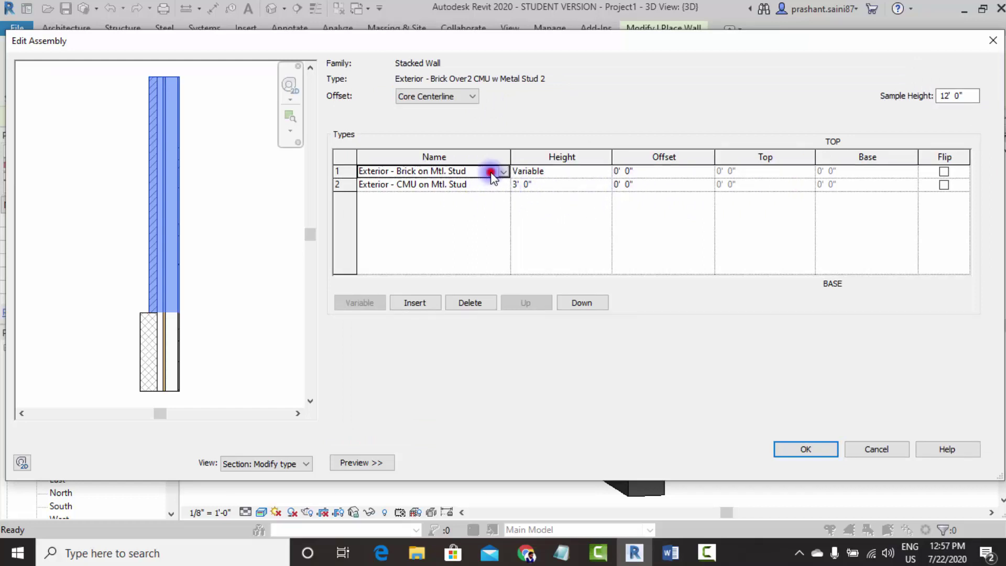
click(503, 172)
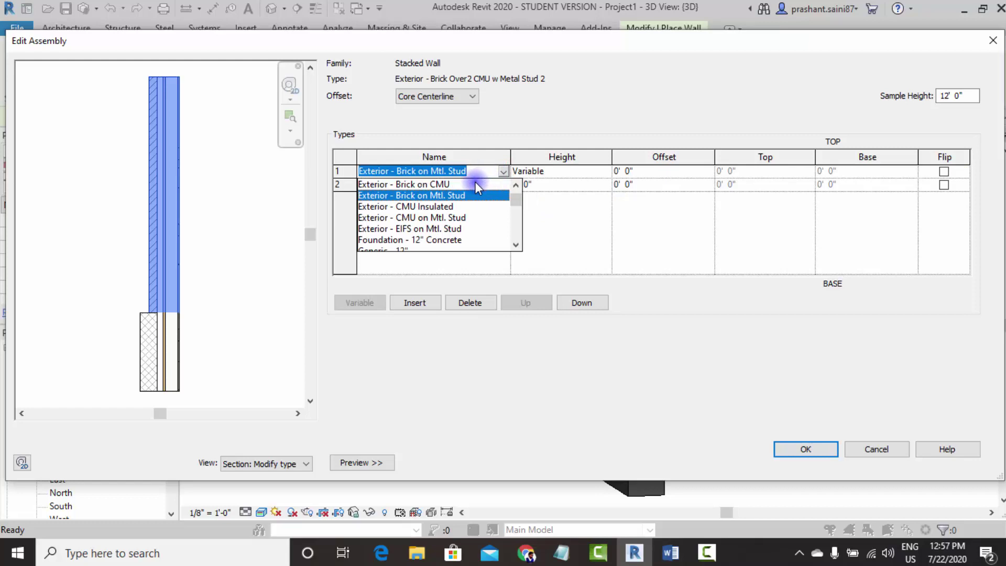
click(451, 205)
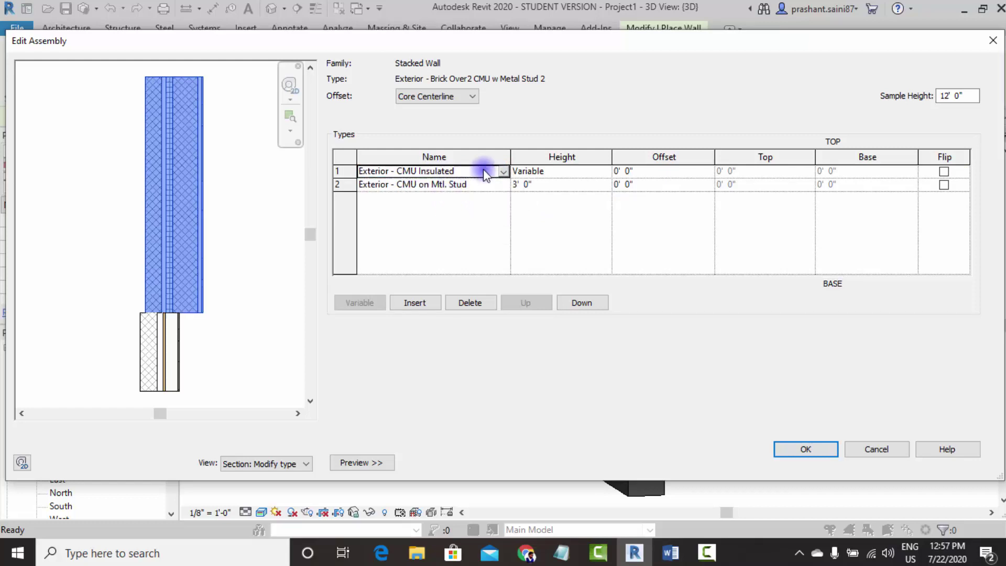
click(505, 171)
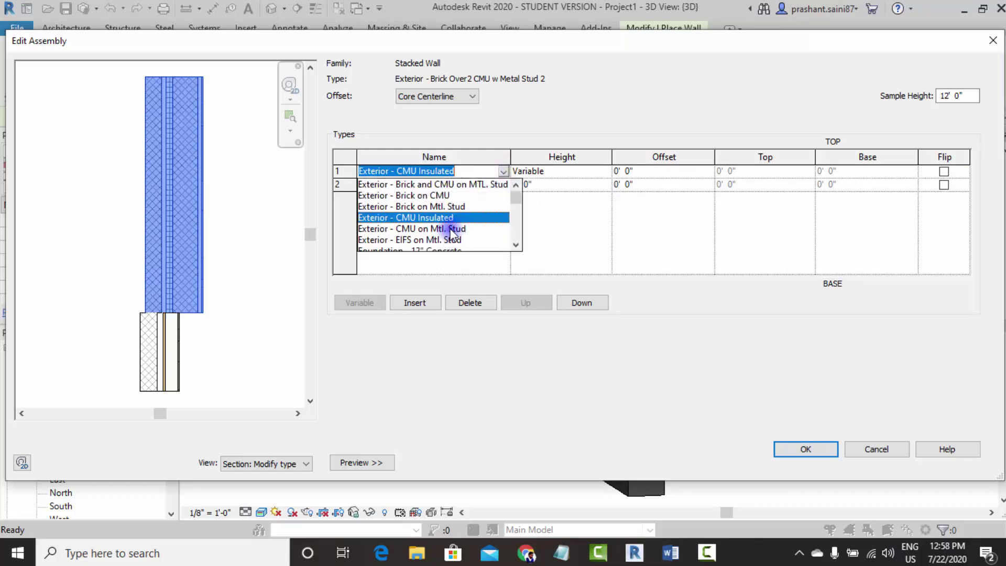
click(450, 229)
click(502, 171)
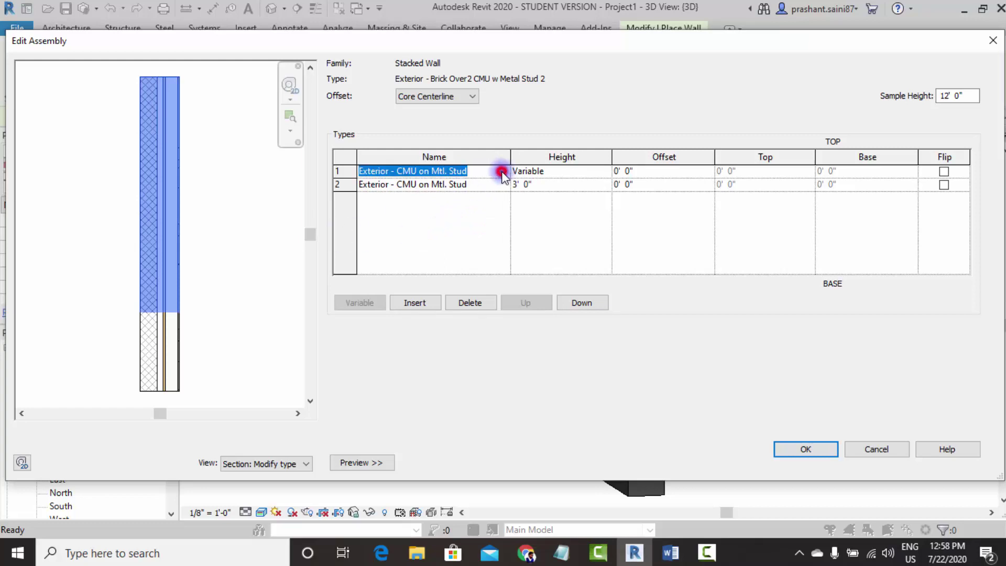
click(441, 196)
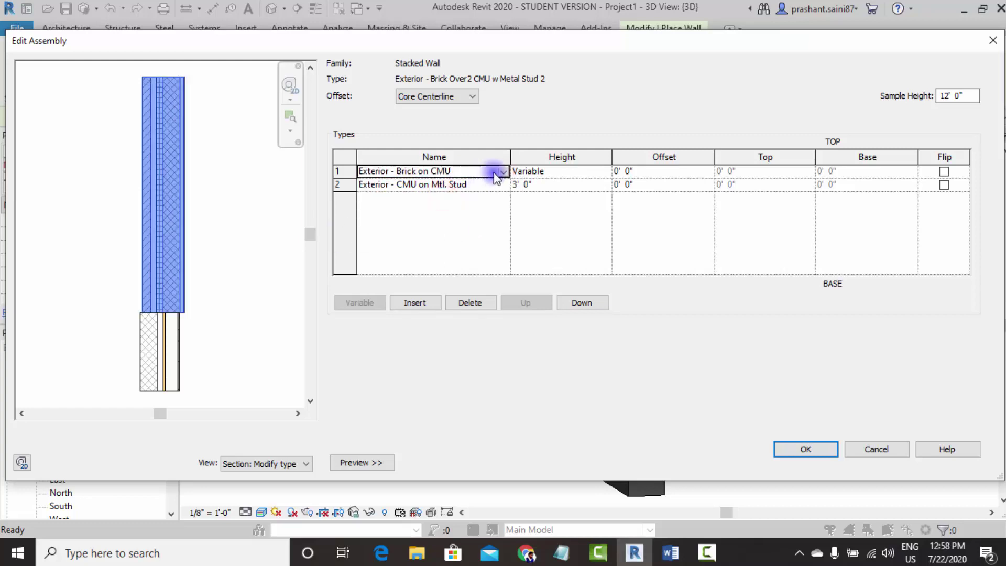
click(503, 172)
click(459, 208)
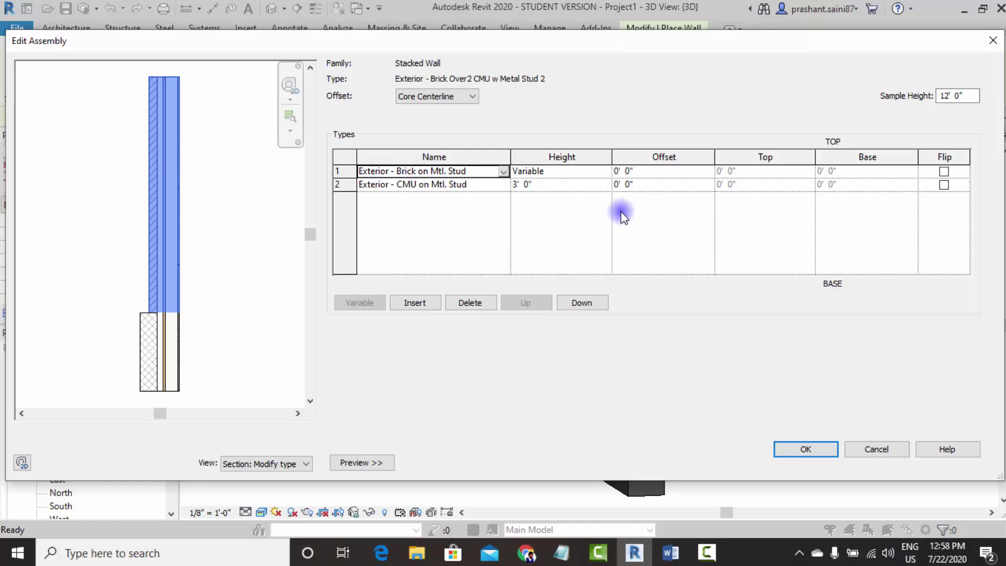
- Set the lower CMU wall height to 2' 6" and confirm the assembly
click(542, 185)
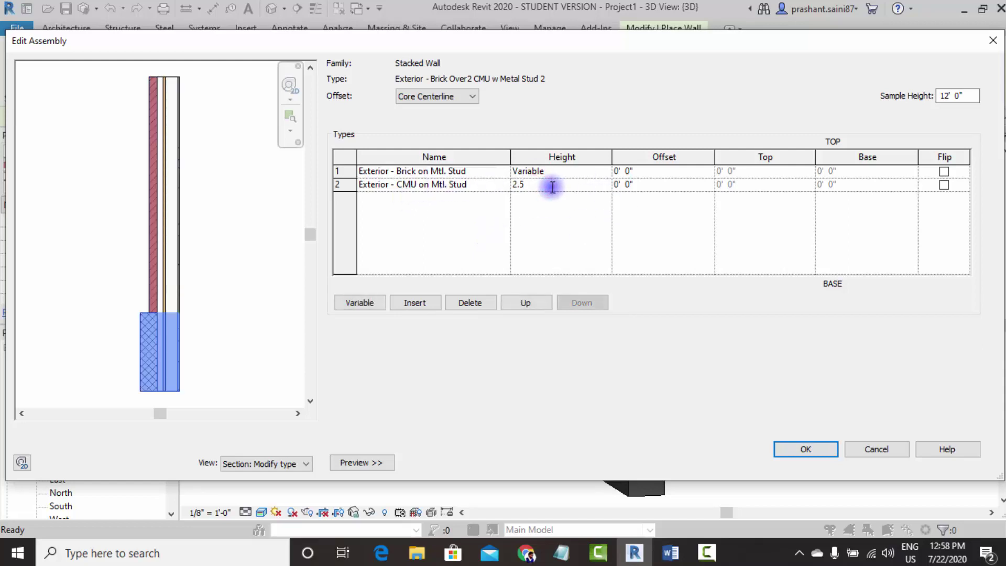
key(Tab)
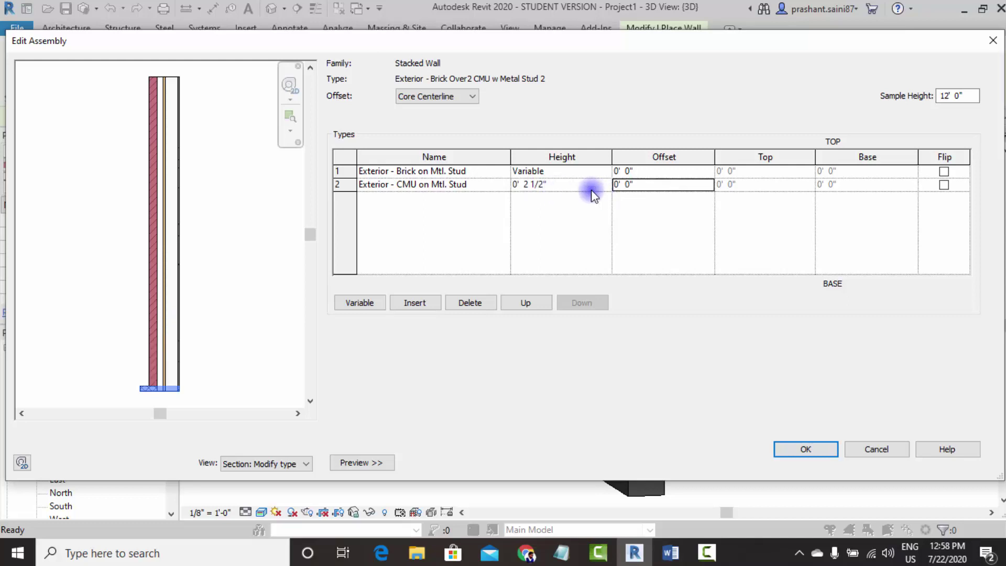
text(2.5)
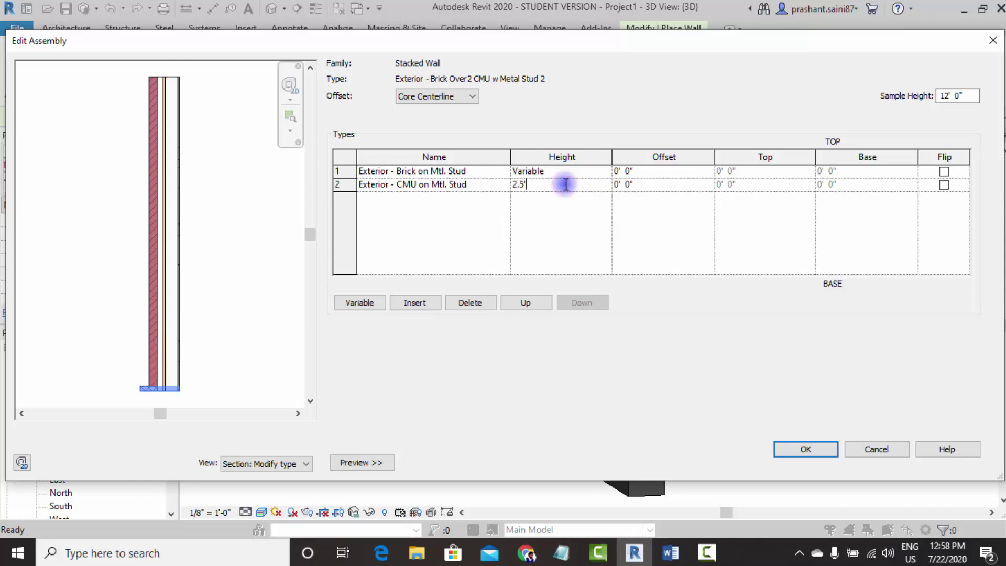
key(Tab)
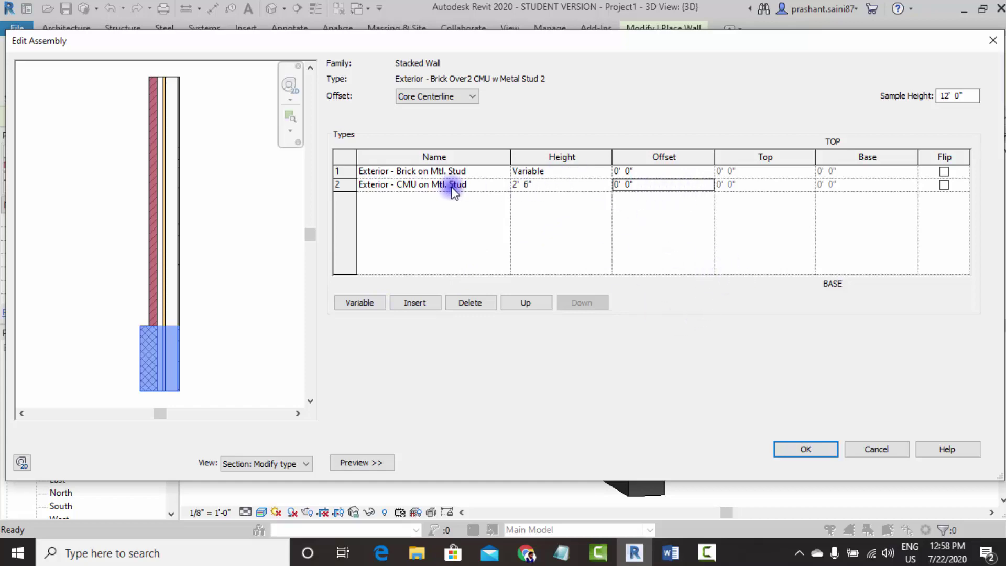
click(797, 445)
click(809, 462)
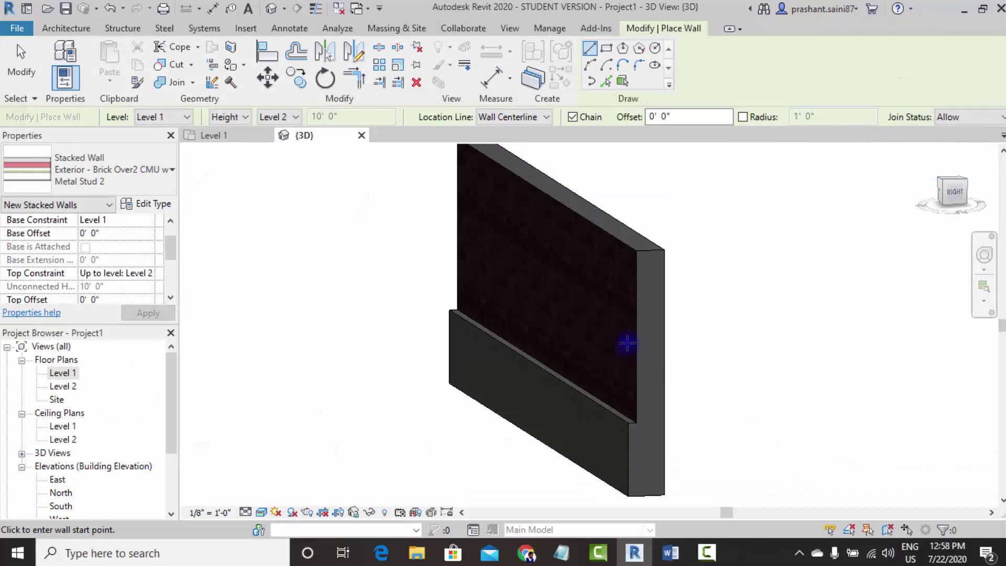
click(125, 170)
scroll(120, 308, down, 1)
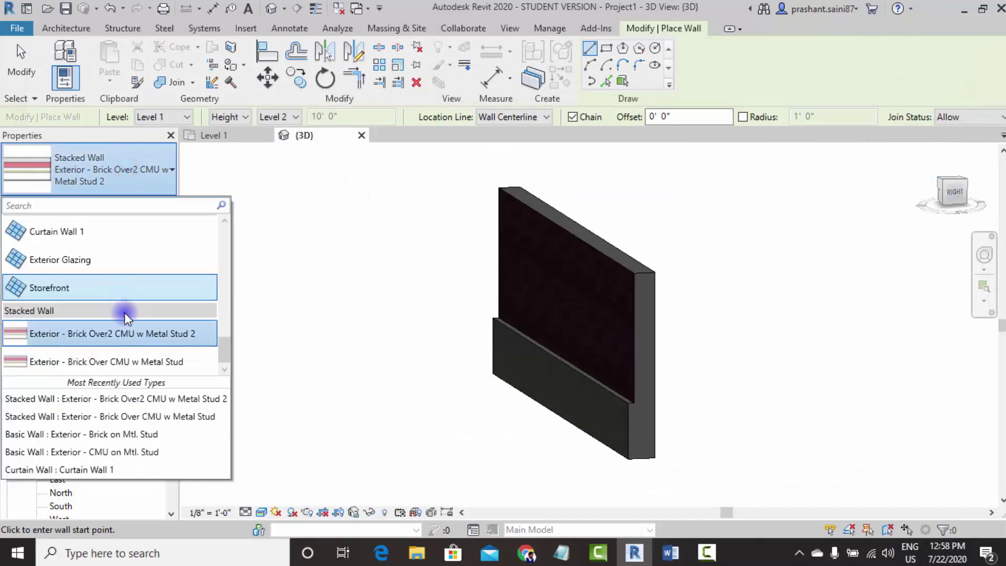
drag(115, 334, 116, 339)
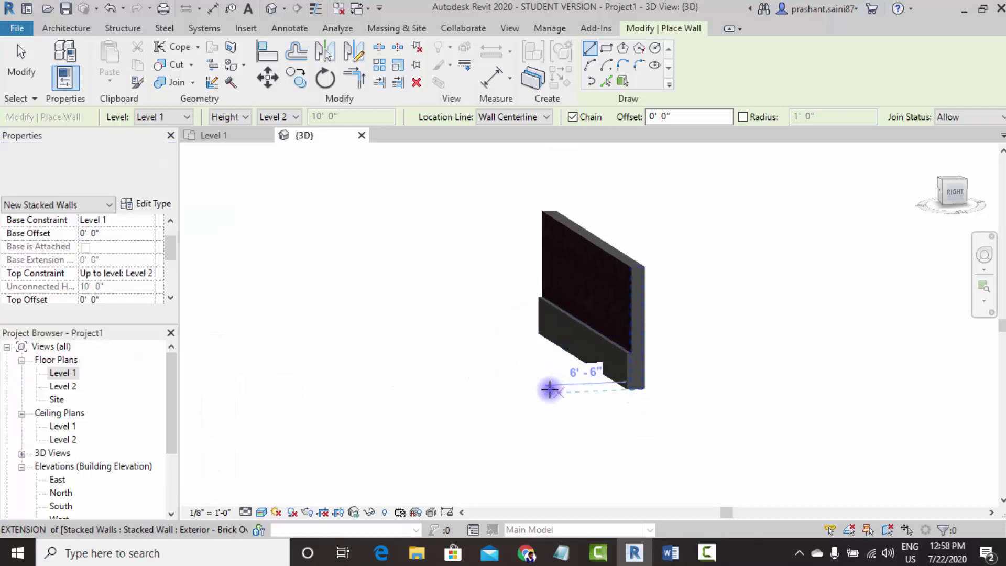
click(534, 422)
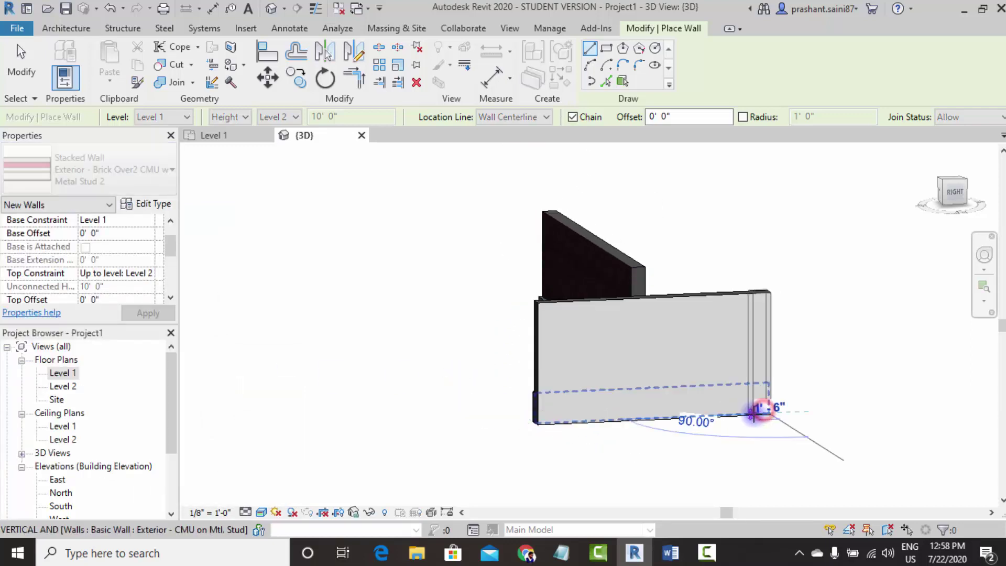
click(753, 414)
key(Escape)
key(Escape)
mouse_move(534, 386)
shift+middle_down()
mouse_move(664, 393)
mouse_move(562, 399)
mouse_move(674, 415)
mouse_move(747, 413)
mouse_move(523, 404)
shift+middle_up()
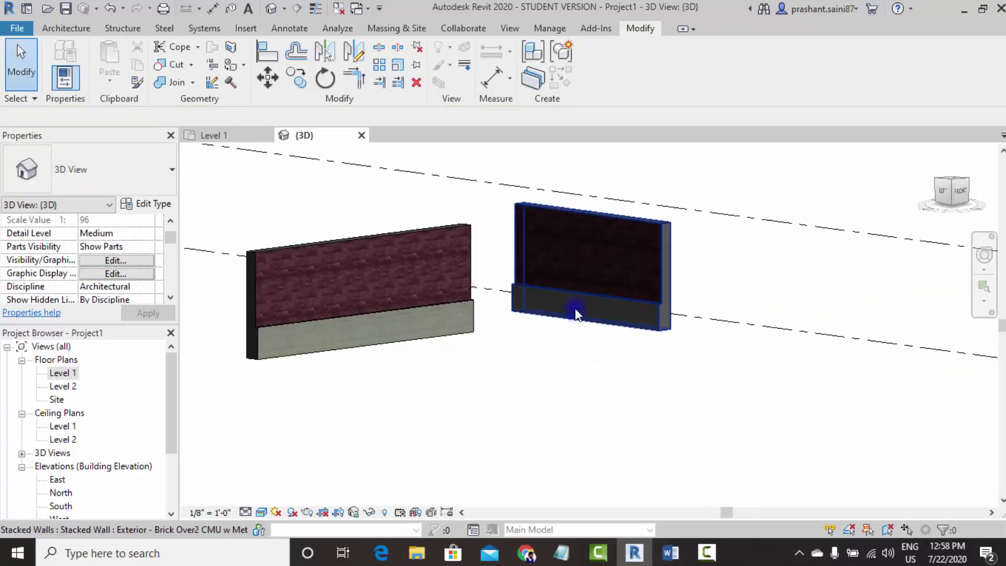
scroll(575, 313, up, 3)
middle_drag(441, 404, 449, 395)
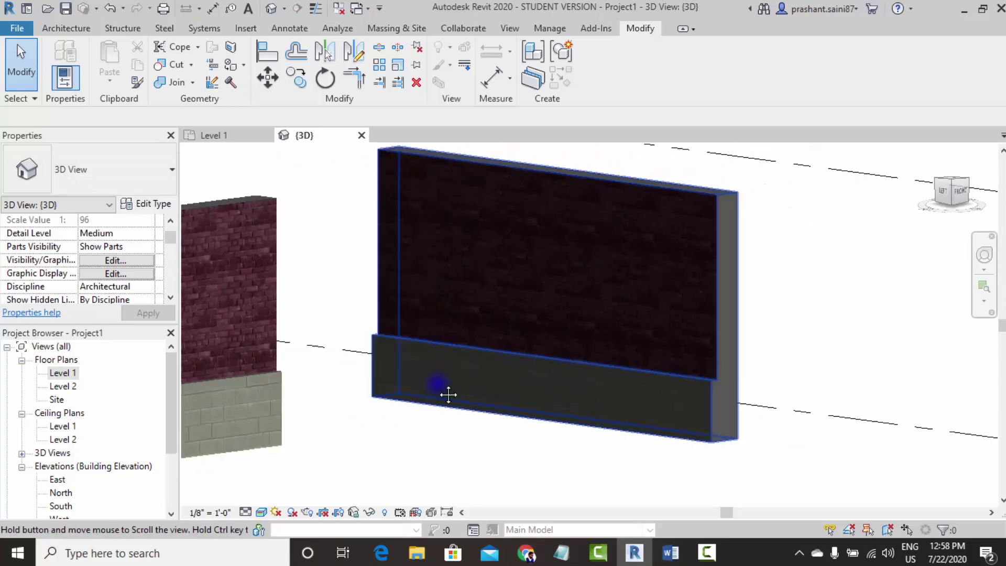
scroll(628, 388, up, 2)
scroll(589, 391, down, 4)
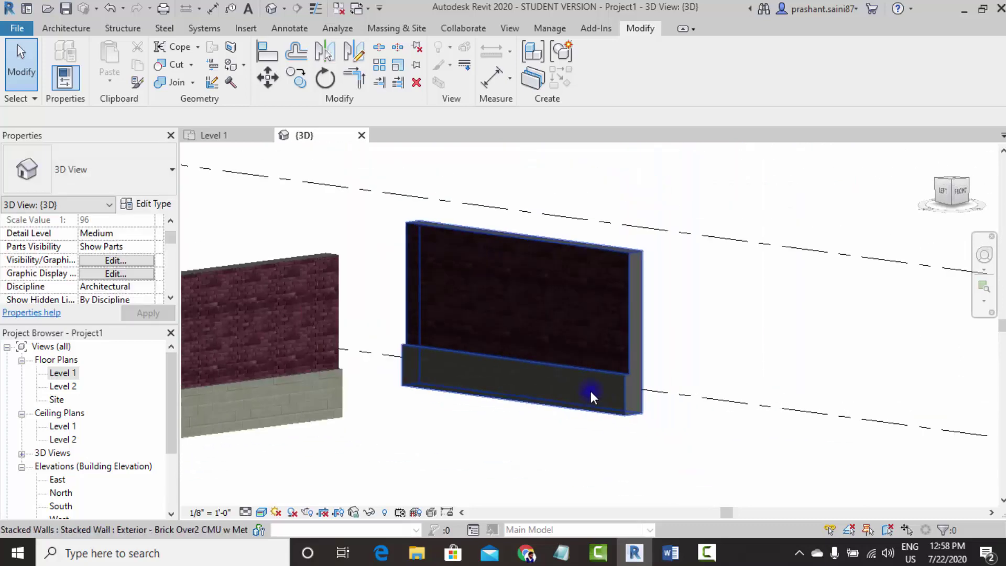
middle_drag(589, 390, 644, 427)
scroll(558, 425, down, 3)
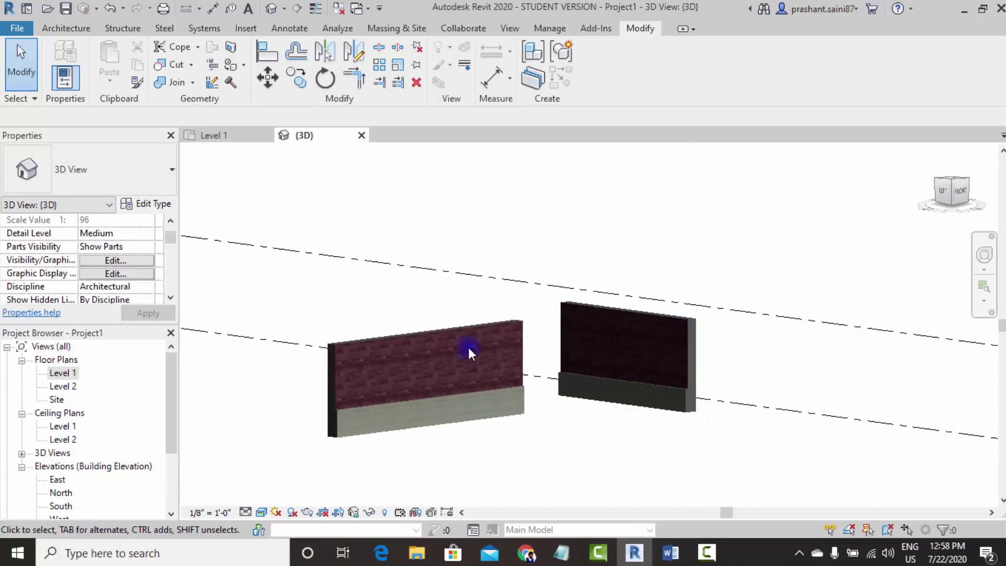
mouse_move(469, 348)
shift+middle_down()
mouse_move(499, 379)
mouse_move(482, 379)
shift+middle_up()
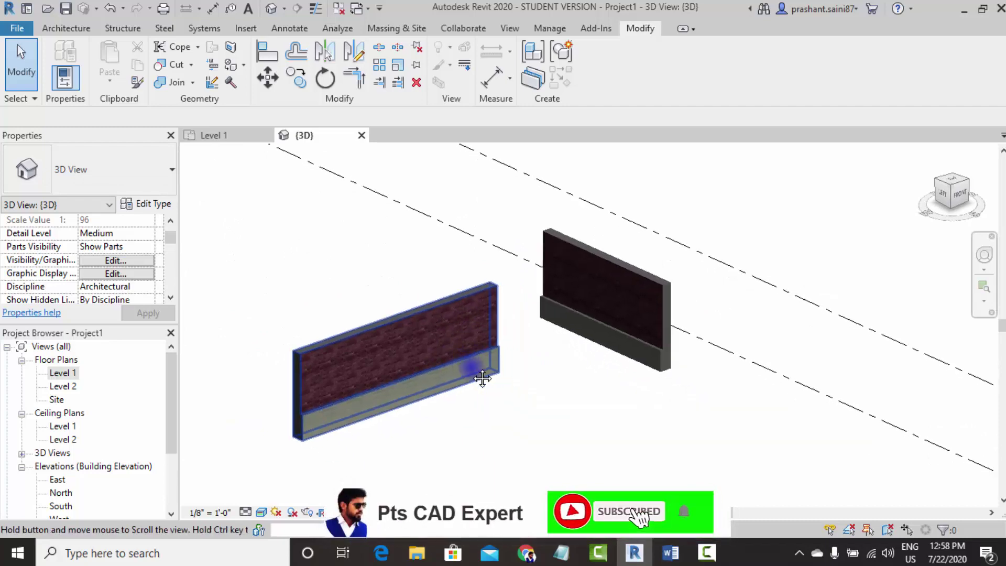
scroll(482, 378, up, 2)
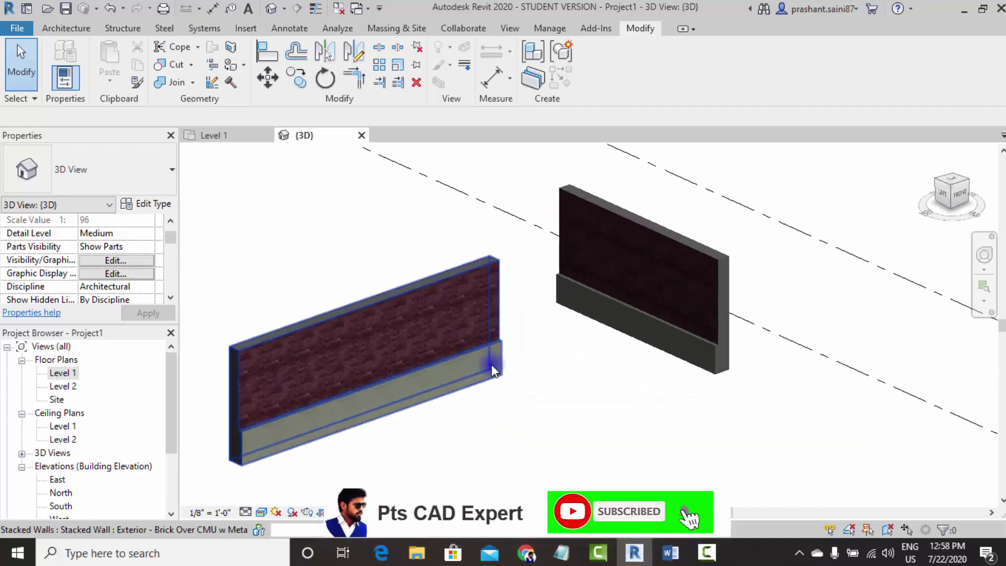
click(668, 553)
click(219, 270)
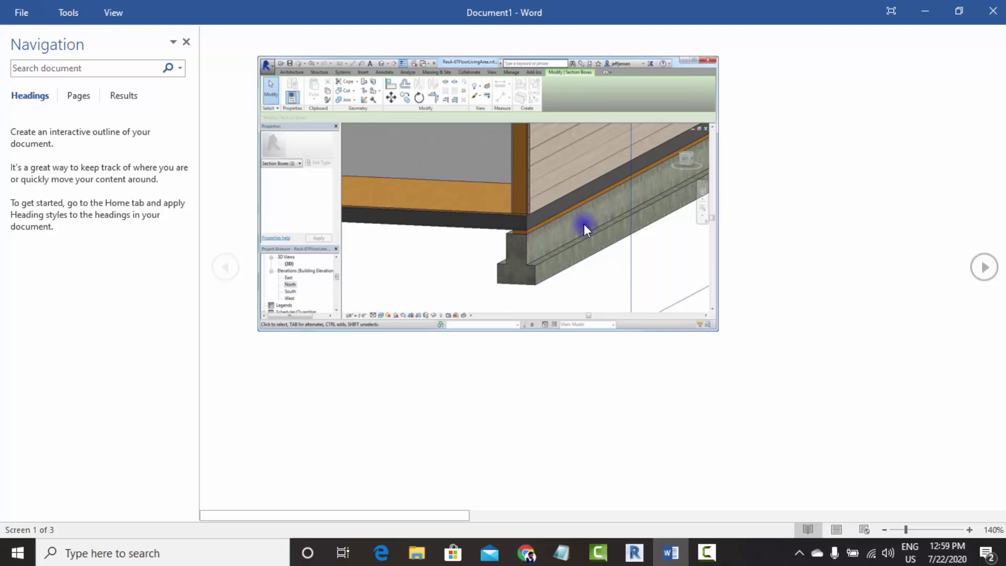
click(925, 10)
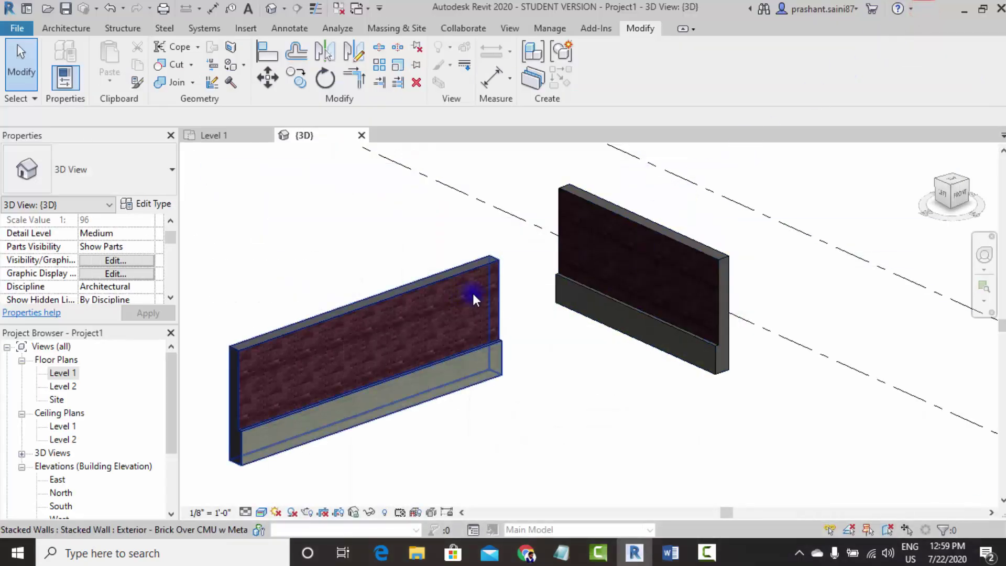
- Check the left stacked wall's type, then start a new wall
click(555, 303)
click(672, 380)
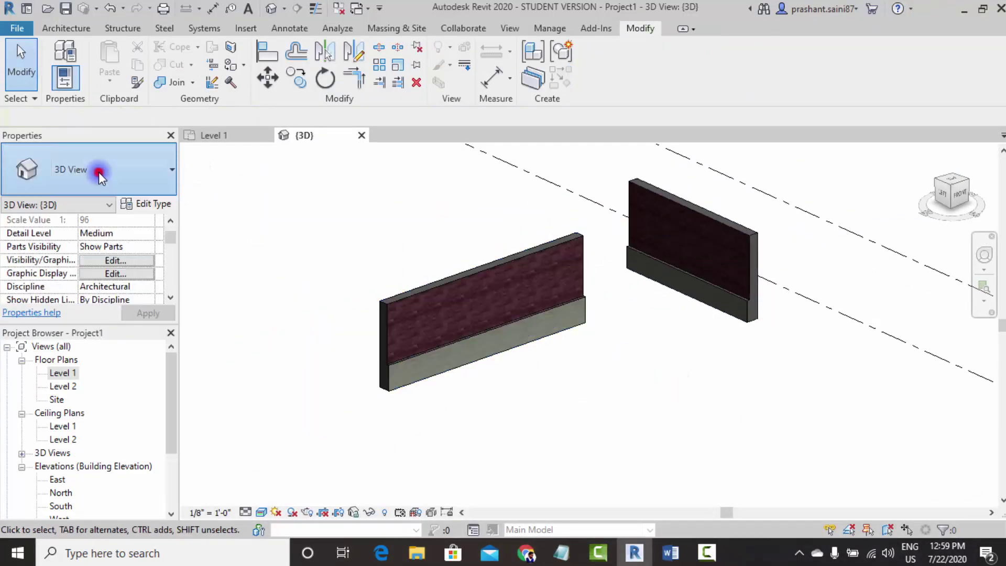
click(100, 173)
click(58, 28)
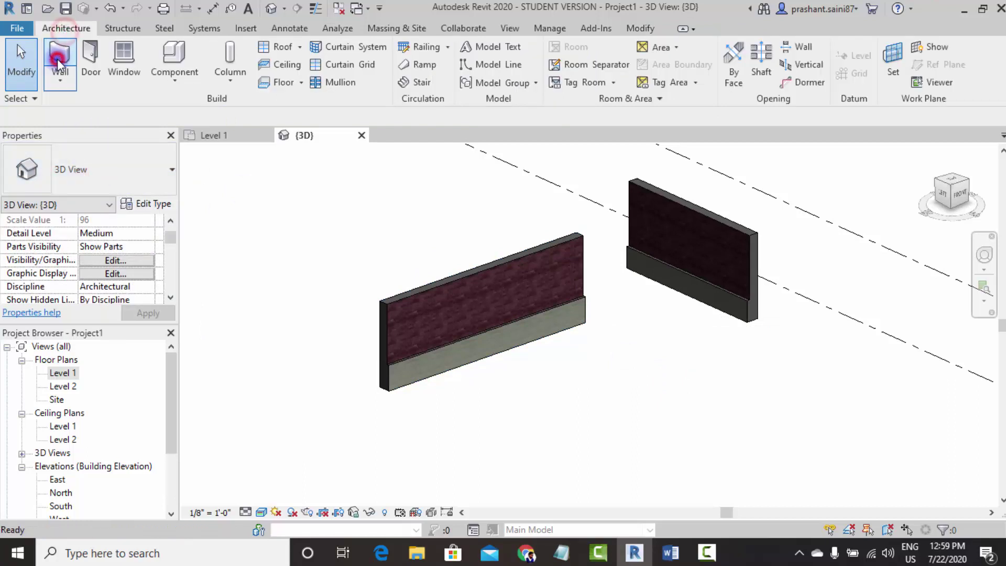
click(56, 53)
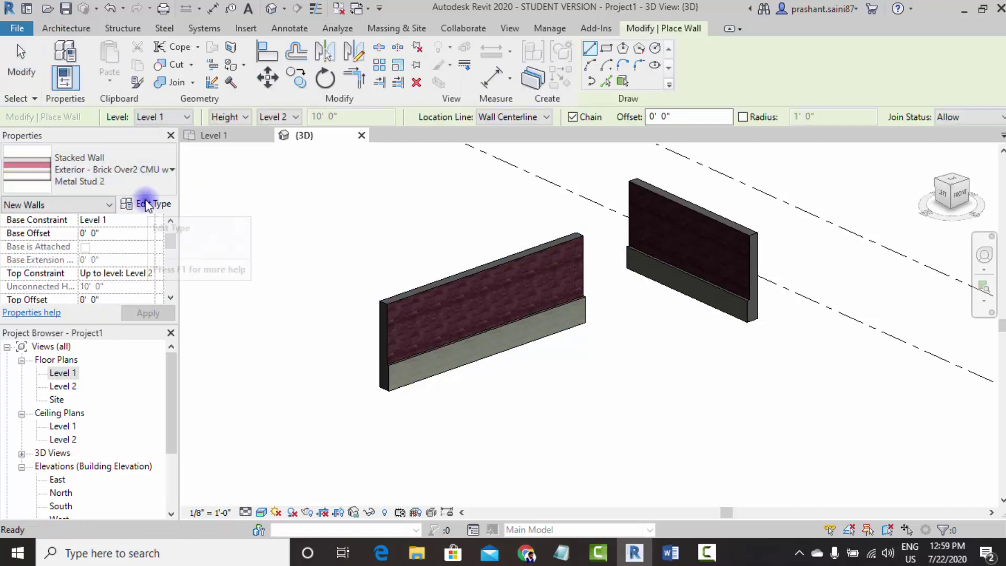
- Choose Basic Wall: Foundation - 12" Concrete as the new wall type
click(129, 162)
scroll(97, 263, up, 5)
scroll(98, 260, up, 3)
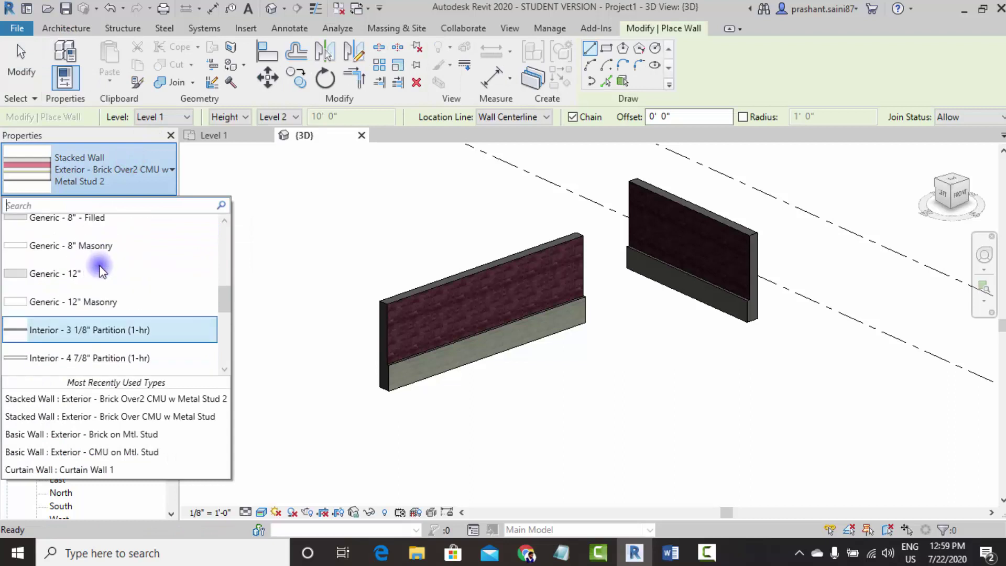
scroll(92, 293, up, 1)
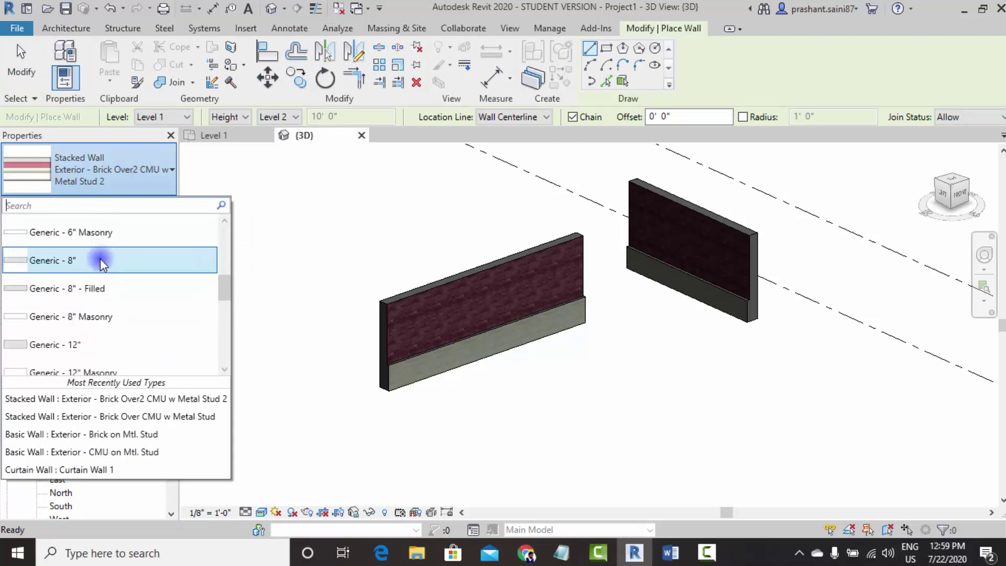
scroll(102, 277, down, 1)
scroll(109, 313, down, 1)
scroll(109, 313, down, 1)
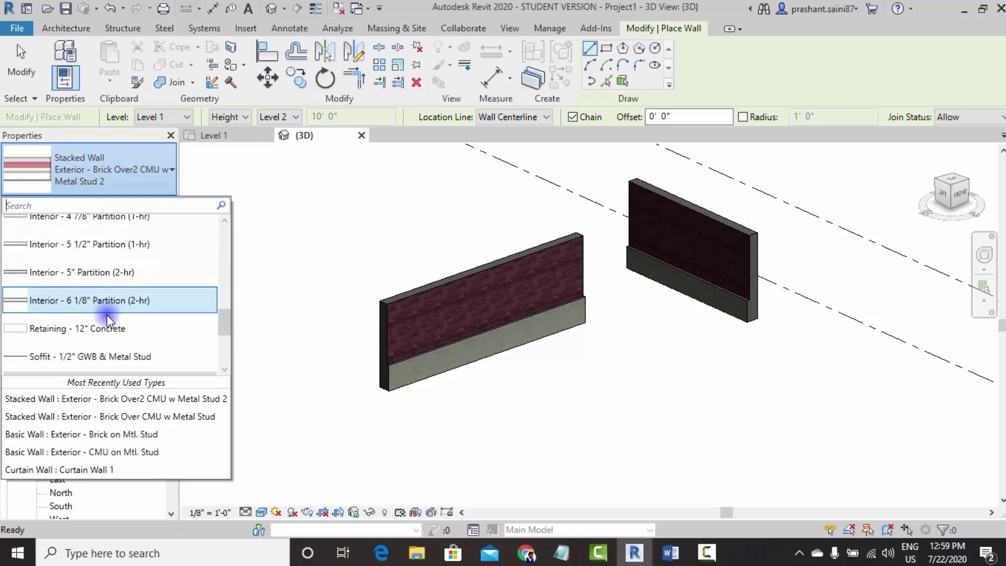
scroll(107, 317, up, 3)
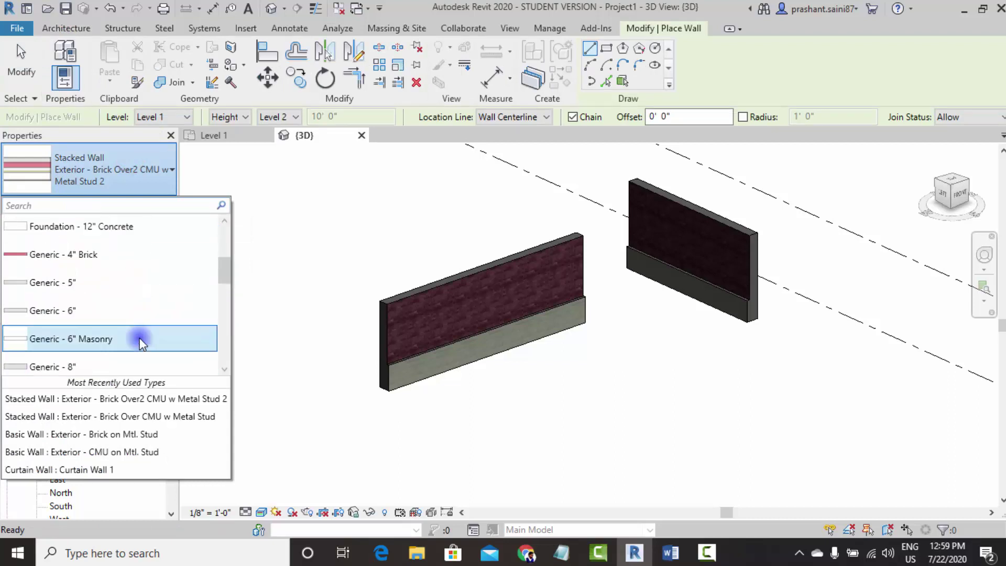
click(89, 229)
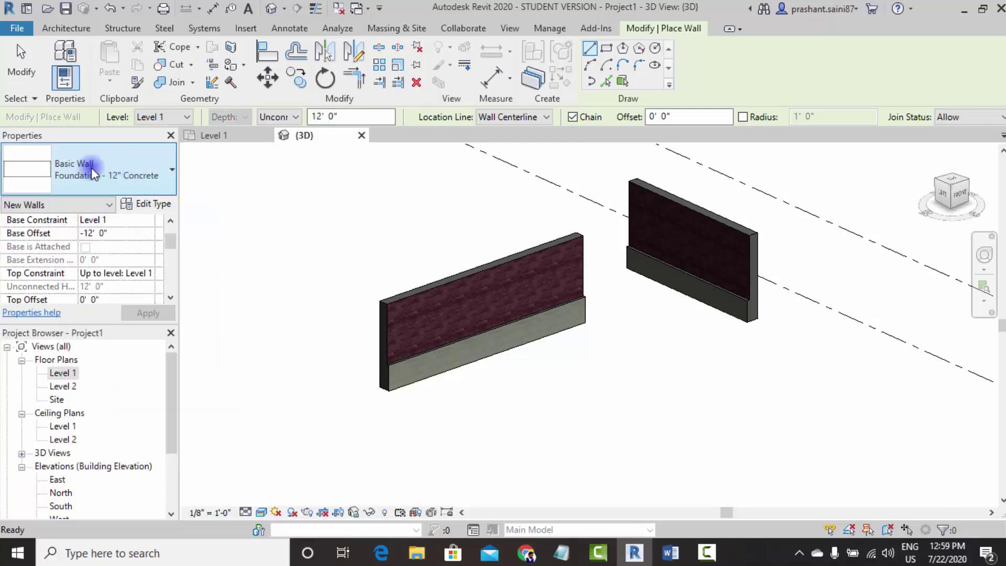
- Duplicate the foundation type as 'foundation 1' with a 2' concrete layer
click(139, 204)
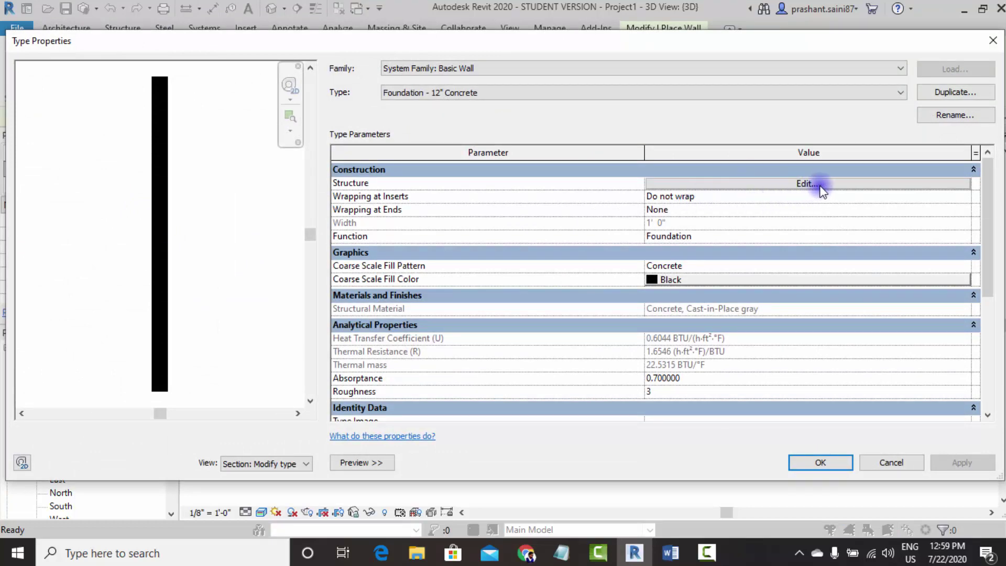
click(954, 91)
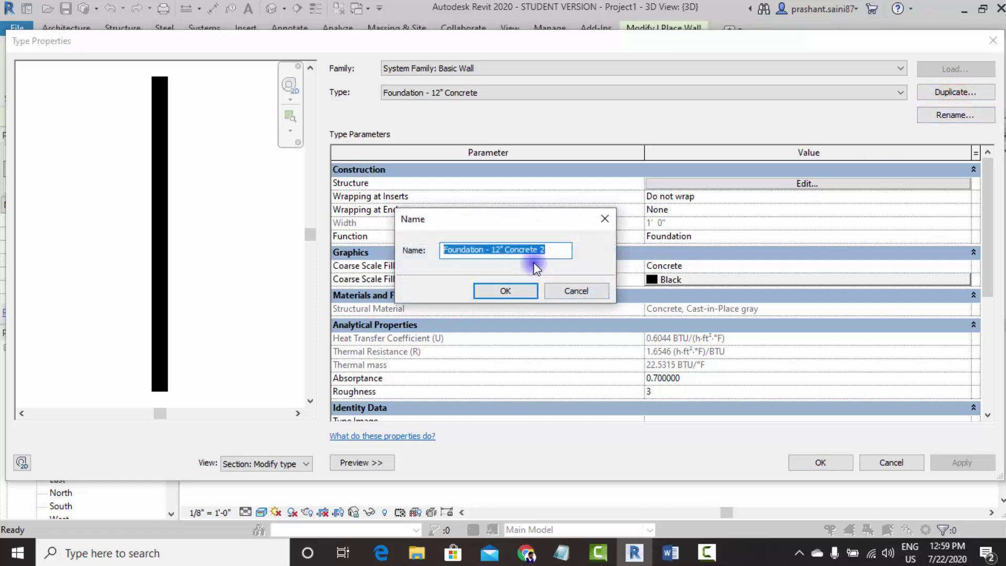
text(foun)
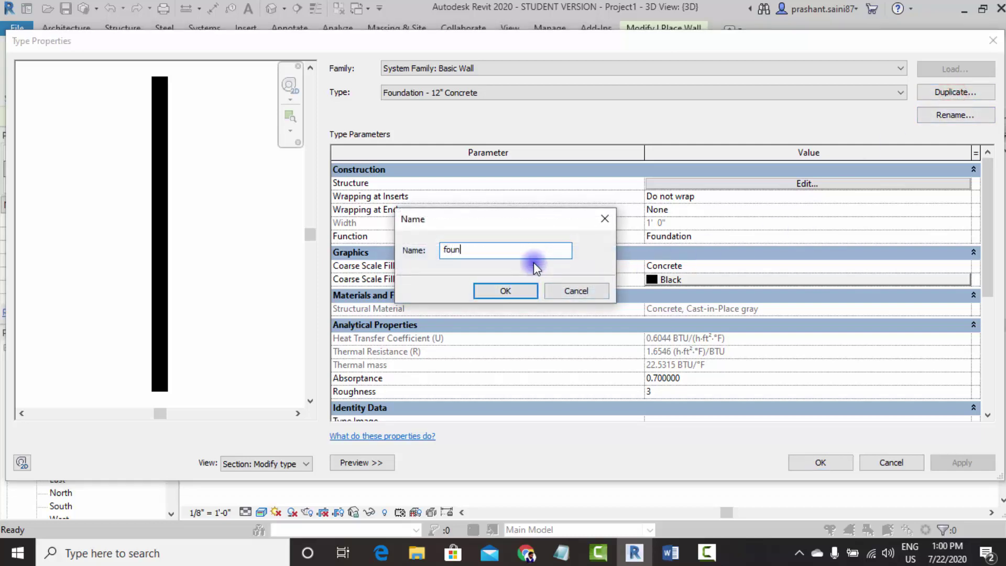
text(dation 1)
click(523, 290)
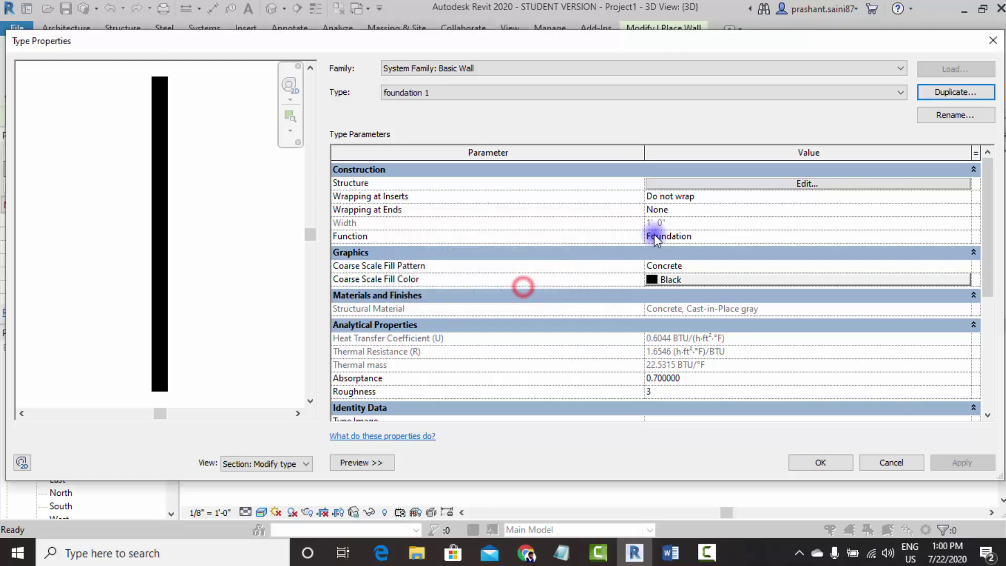
click(764, 185)
click(698, 180)
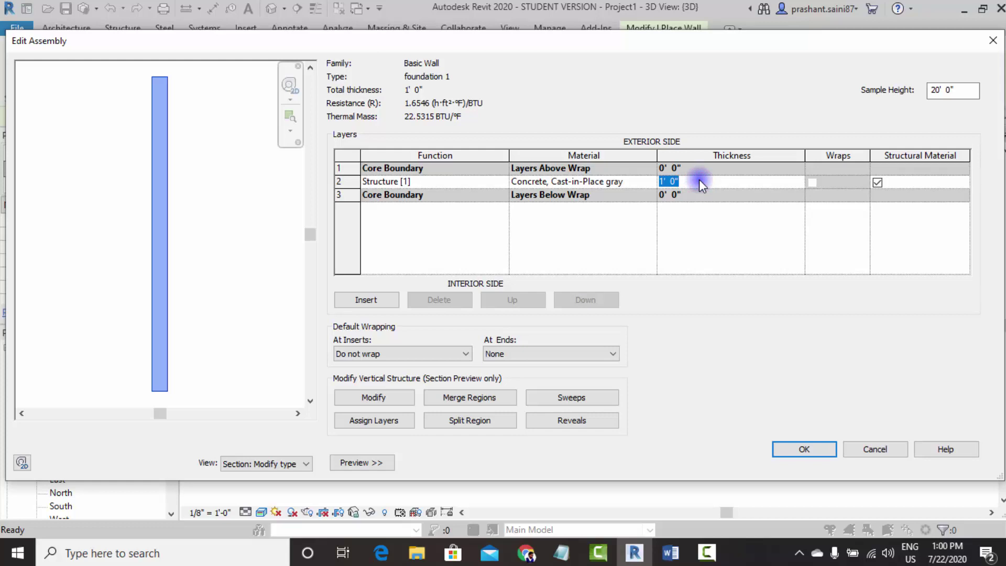
text(2)
text(')
click(804, 448)
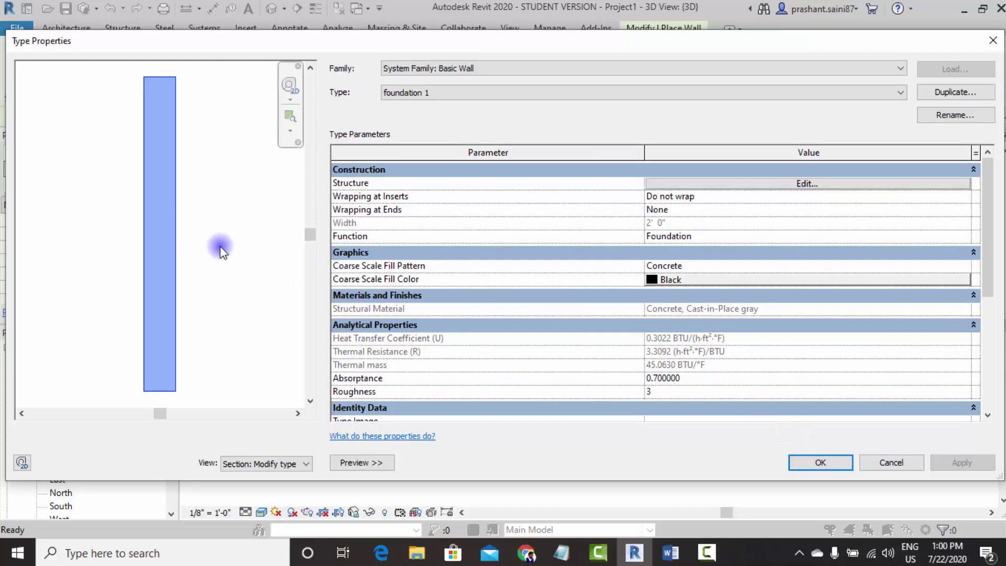
- Duplicate it again as 'Foundation layer 2' with a 1' 6" concrete layer
click(961, 93)
text(Foundation layer 2)
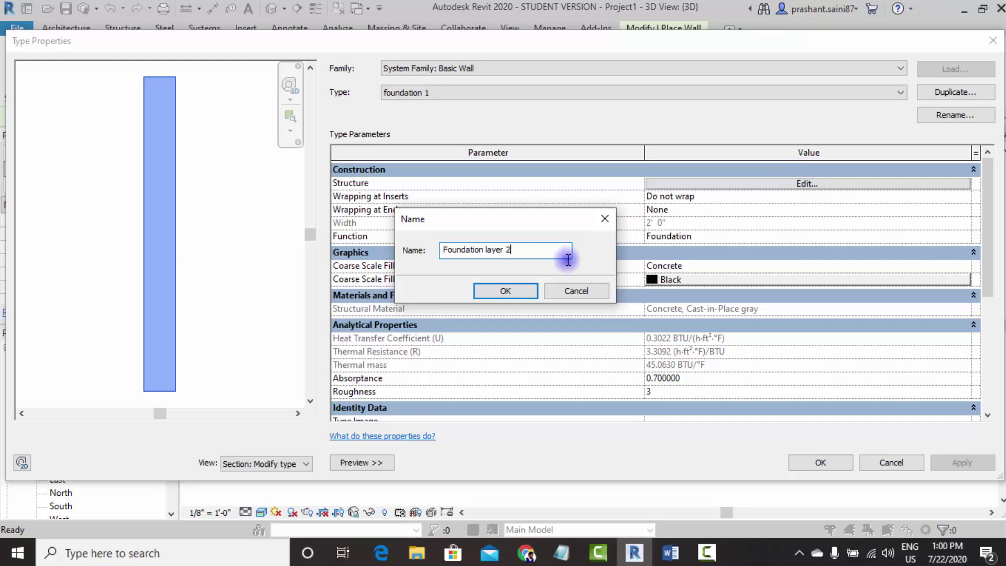
click(506, 291)
click(809, 183)
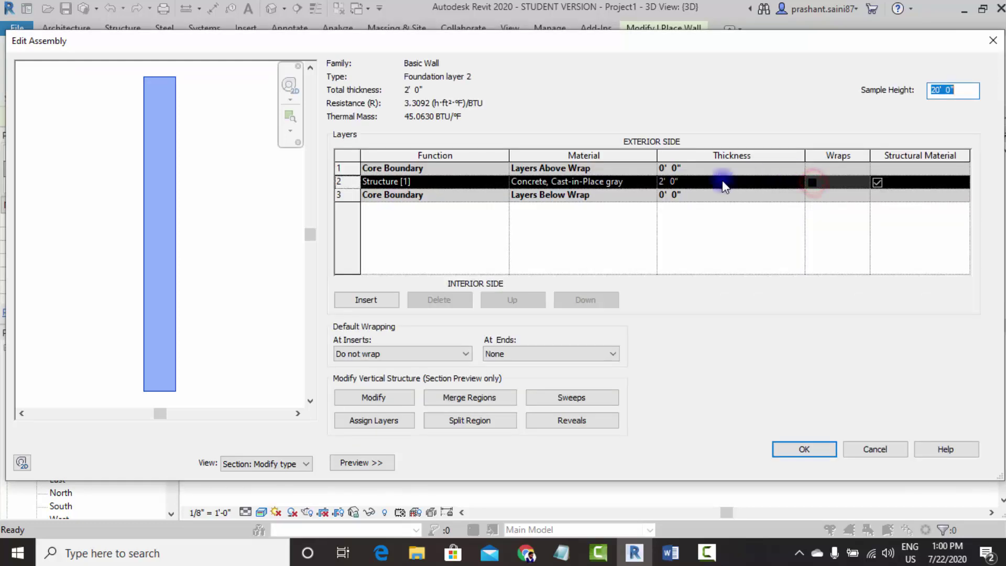
click(721, 180)
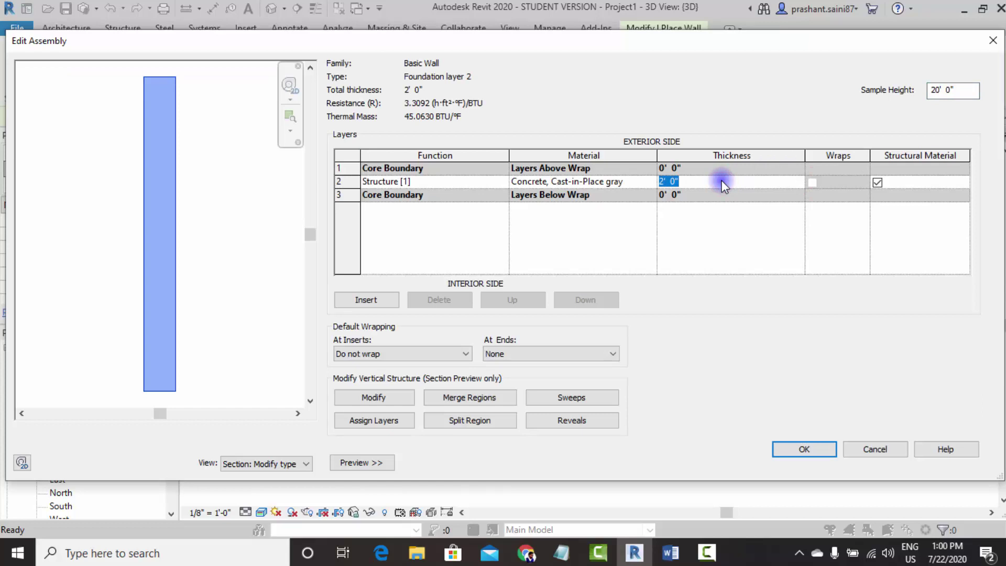
text(1.5')
key(Tab)
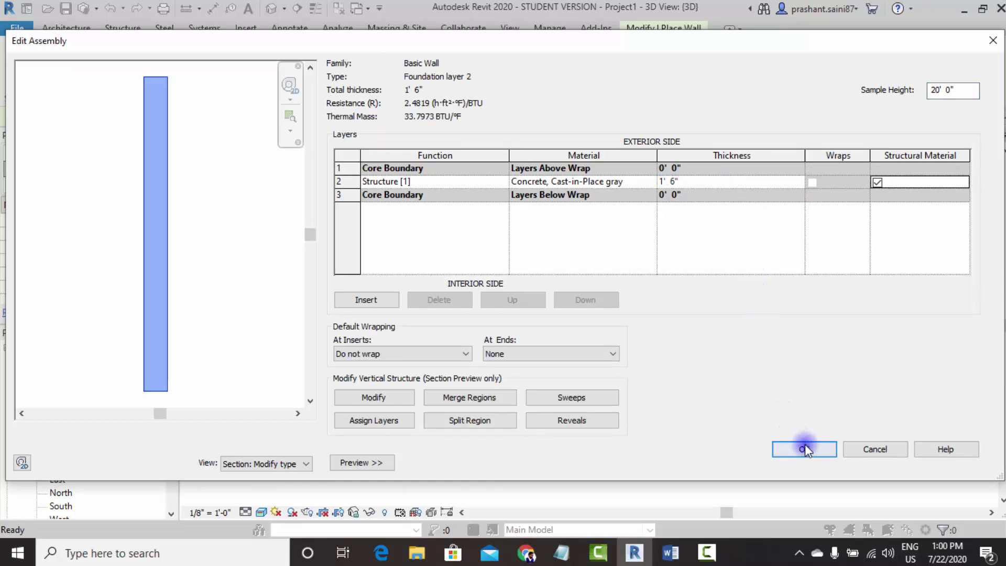
click(804, 449)
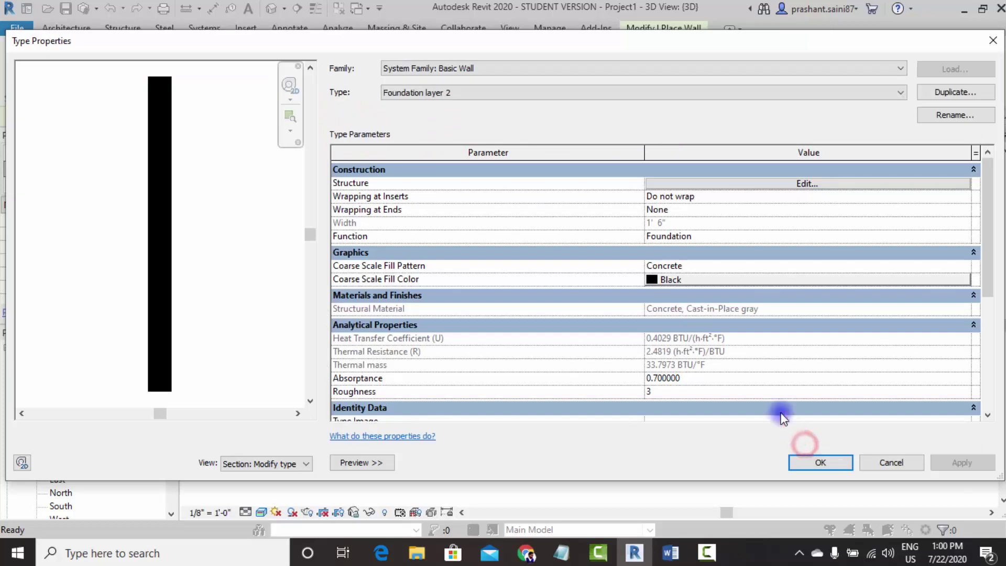
click(831, 461)
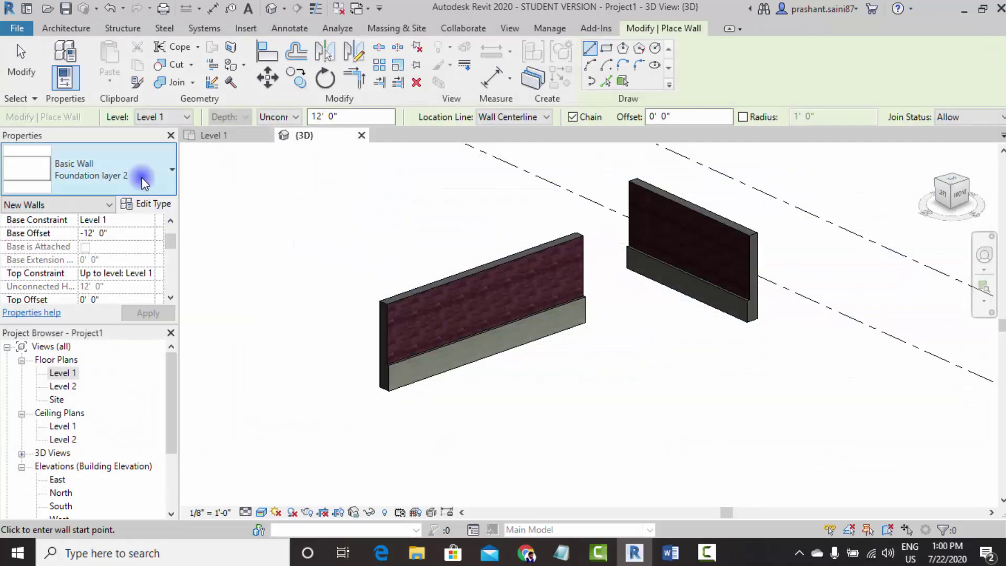
click(147, 204)
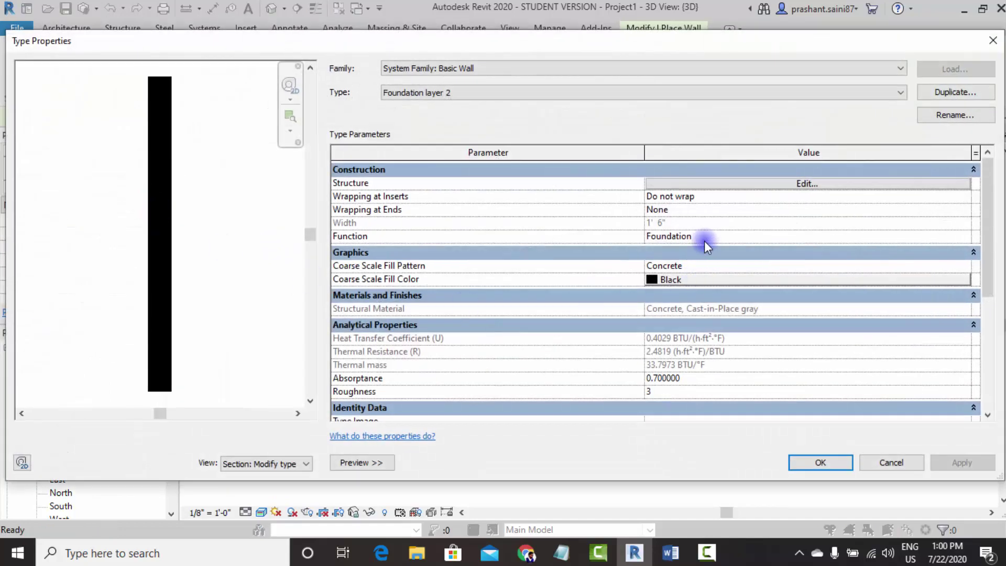
- Switch to Generic - 4" Brick and make its brick layer 8" thick
click(990, 41)
click(89, 157)
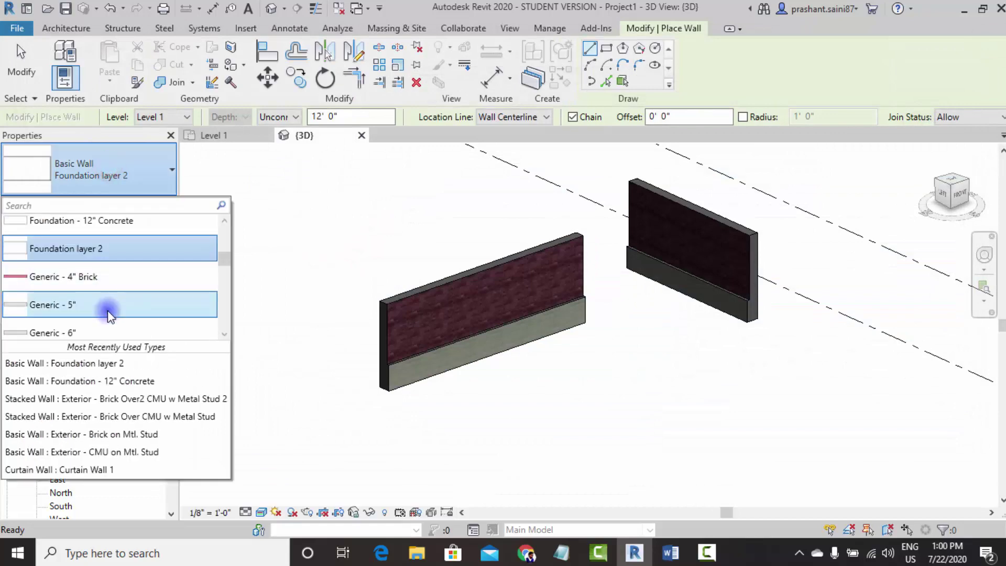
click(86, 282)
click(146, 204)
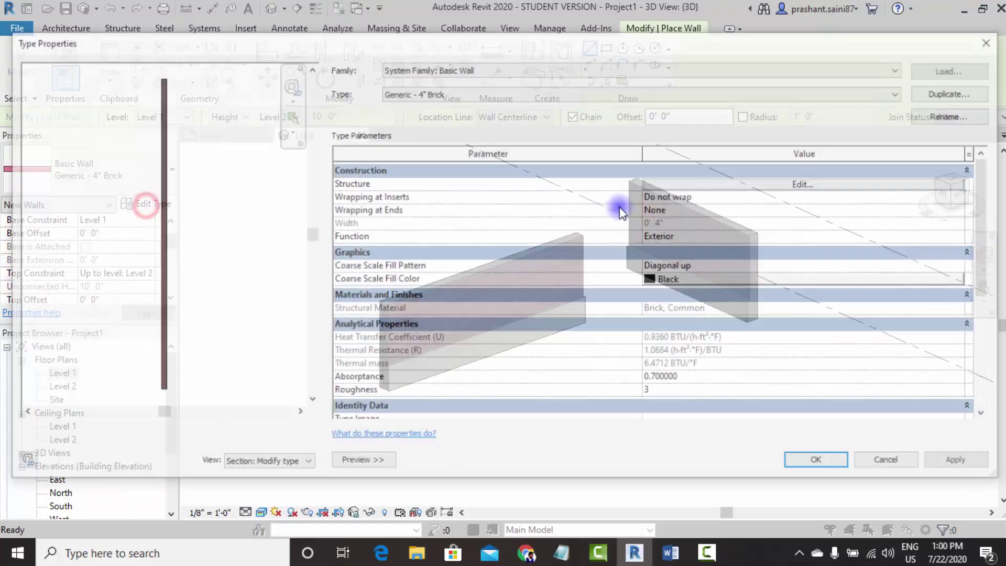
click(806, 184)
click(699, 180)
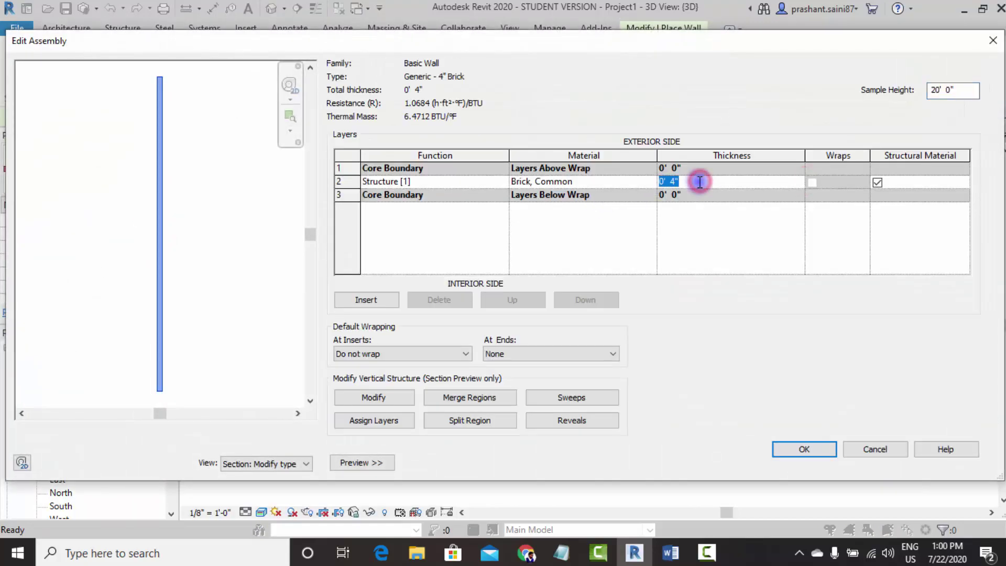
key(Tab)
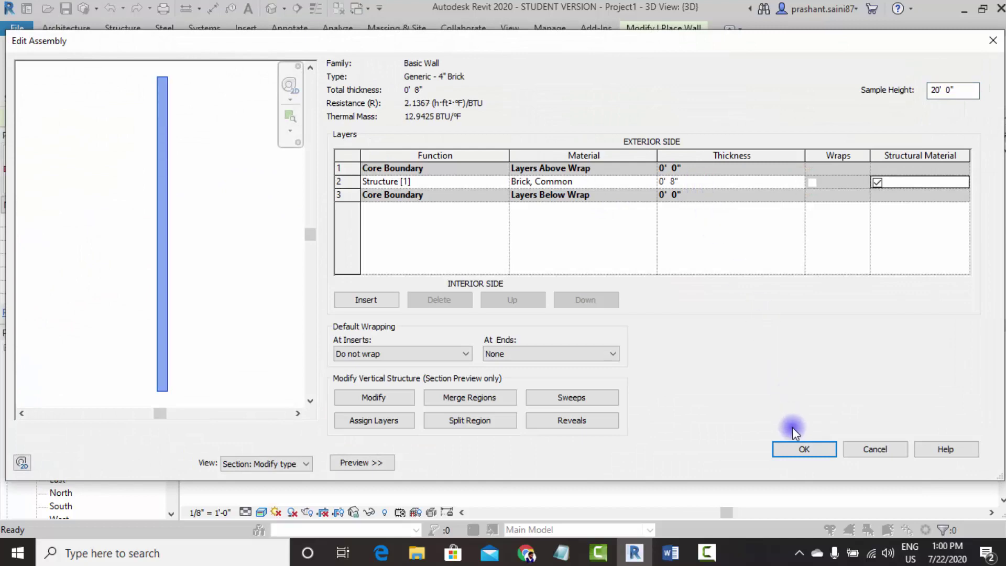
click(803, 450)
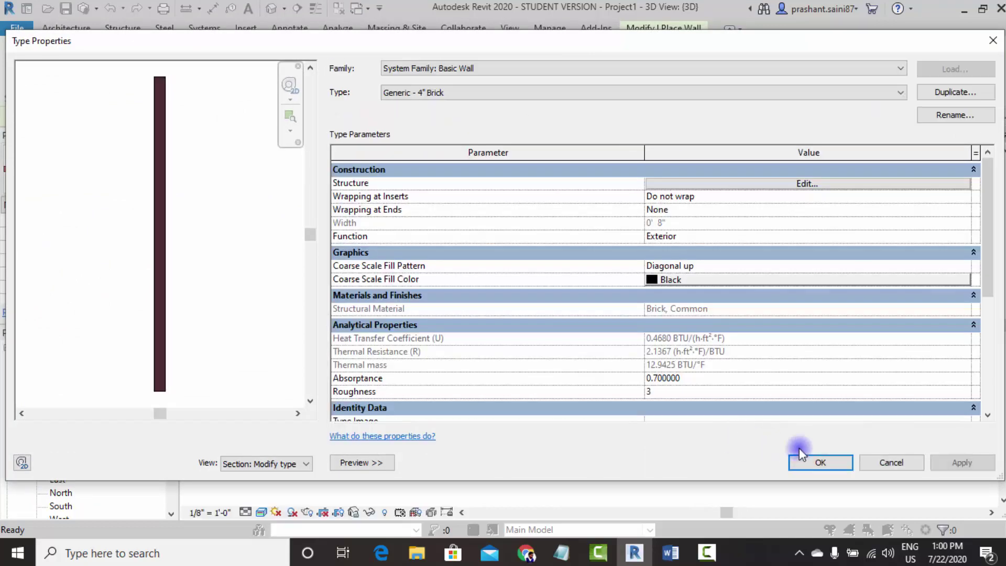
click(828, 459)
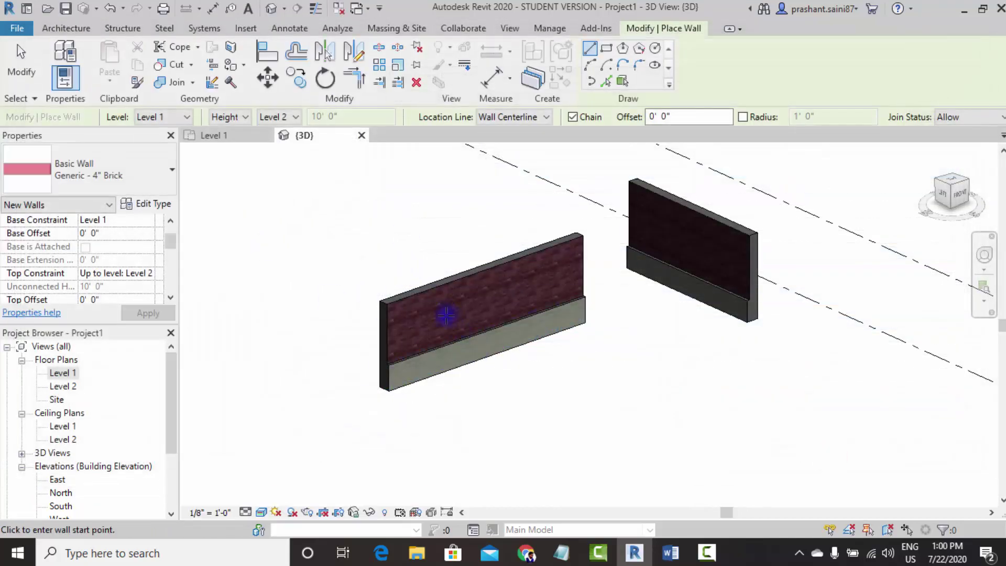
- End the wall tool, pan and zoom onto both walls, and restart Wall with WA
key(Escape)
key(Escape)
middle_drag(461, 350, 423, 337)
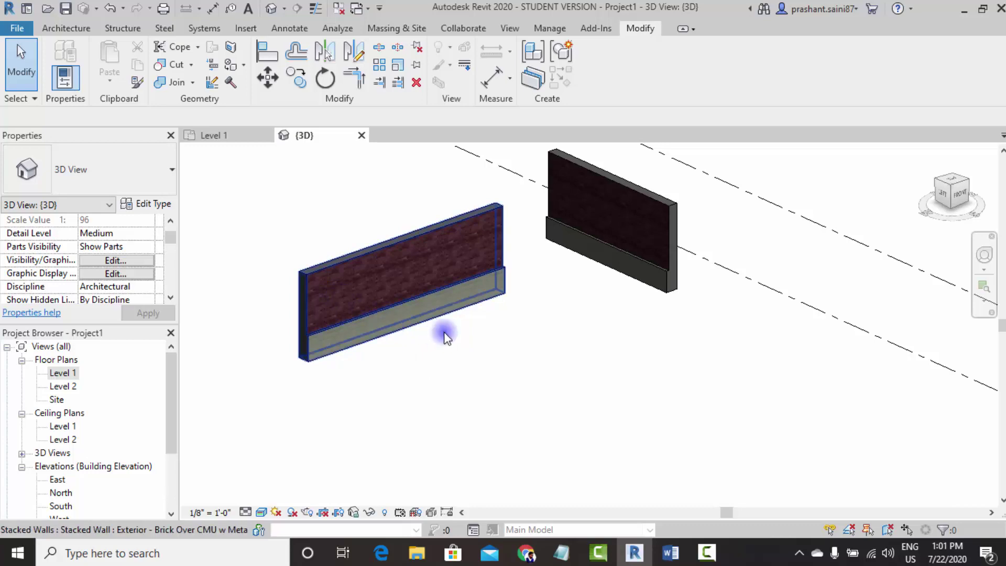
scroll(512, 327, up, 2)
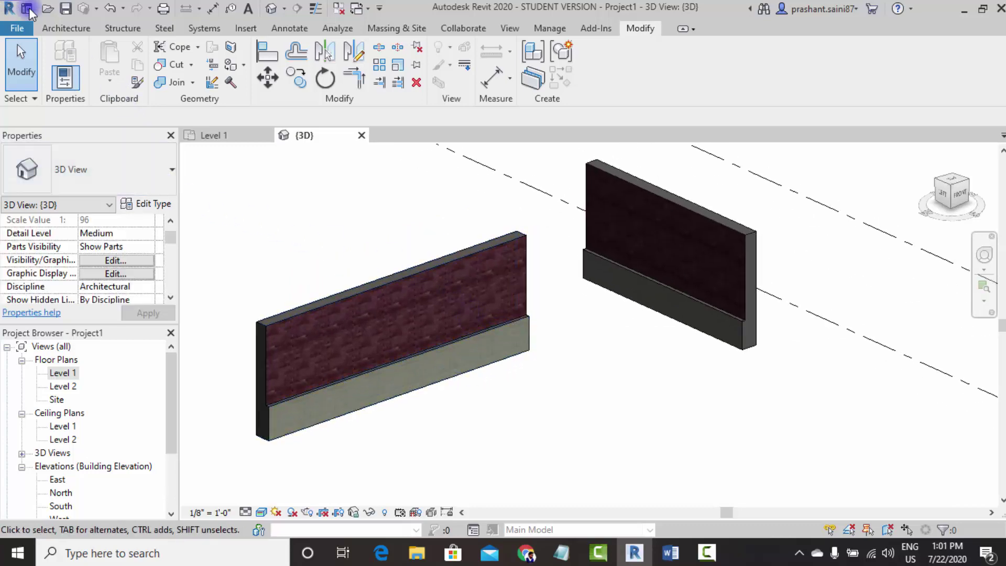
key(w)
key(a)
click(521, 309)
click(68, 29)
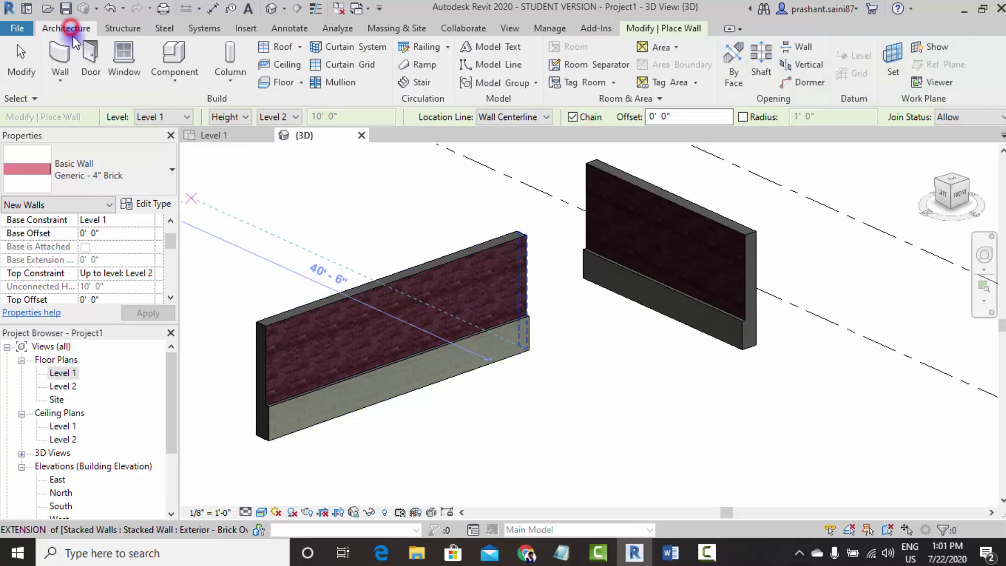
- Duplicate the Exterior - Brick Over2 CMU w Metal Stud 2 stacked type as 'New Foundation'
click(108, 181)
scroll(96, 242, down, 3)
scroll(74, 306, down, 3)
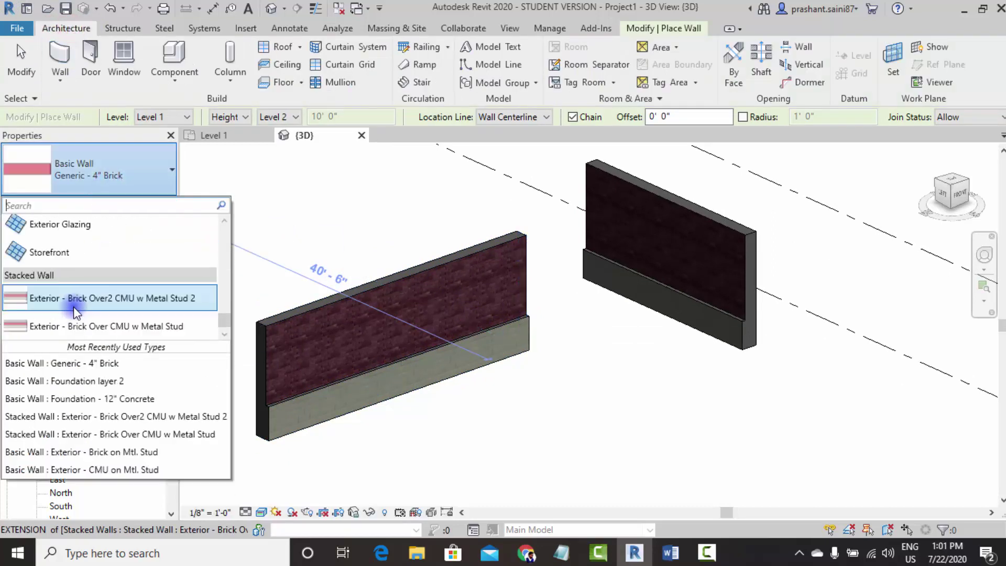
click(107, 301)
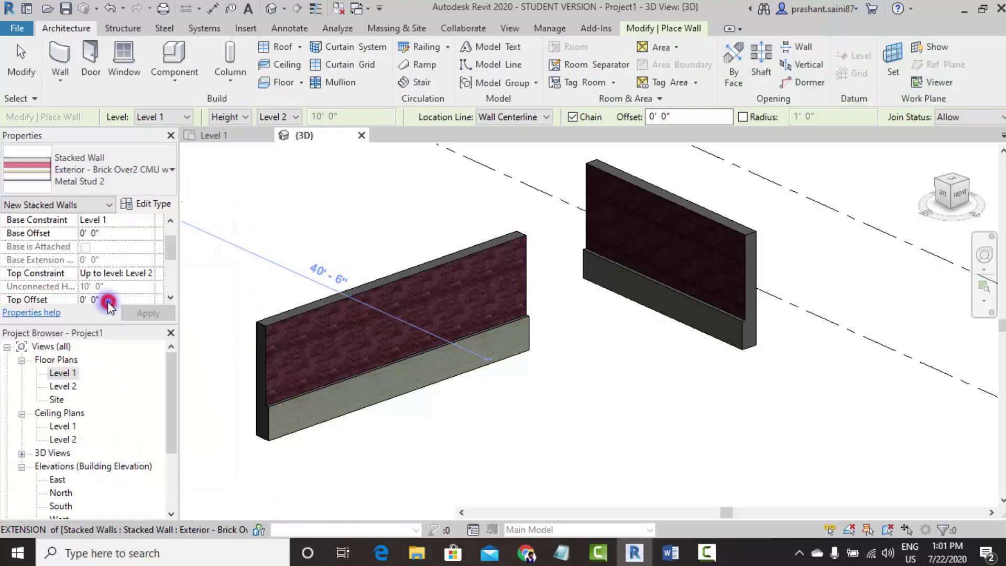
click(141, 203)
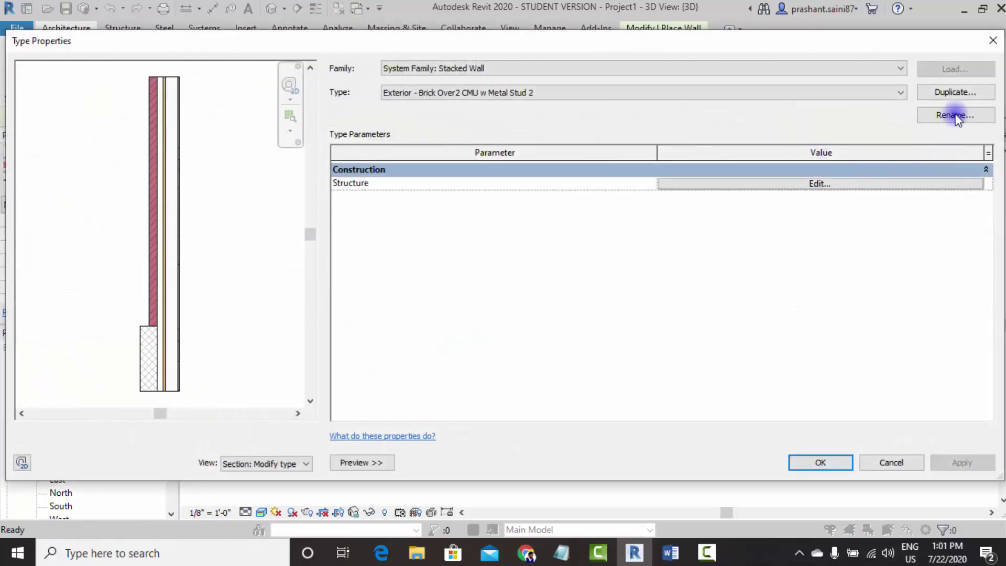
click(951, 91)
text(New Foundation)
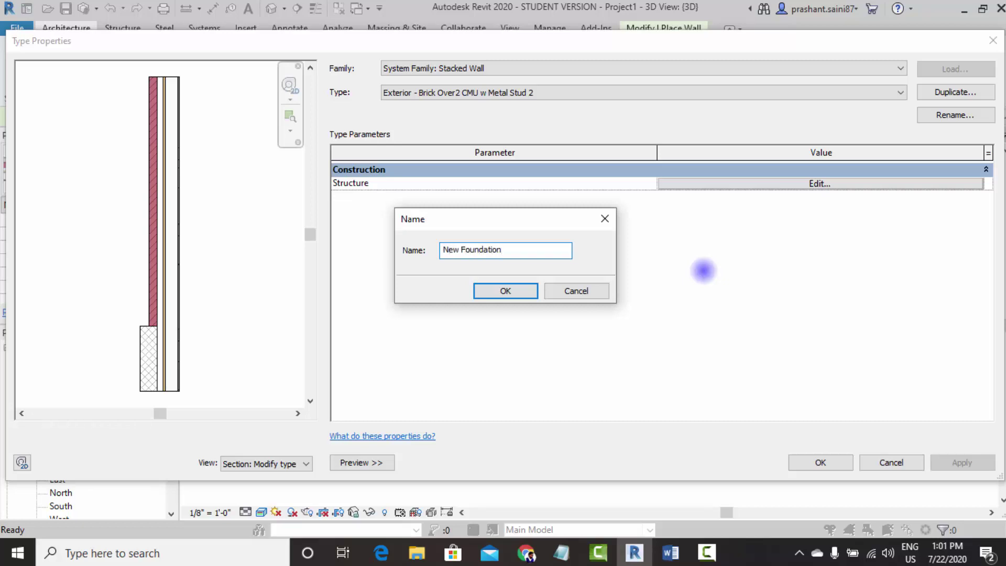
click(499, 292)
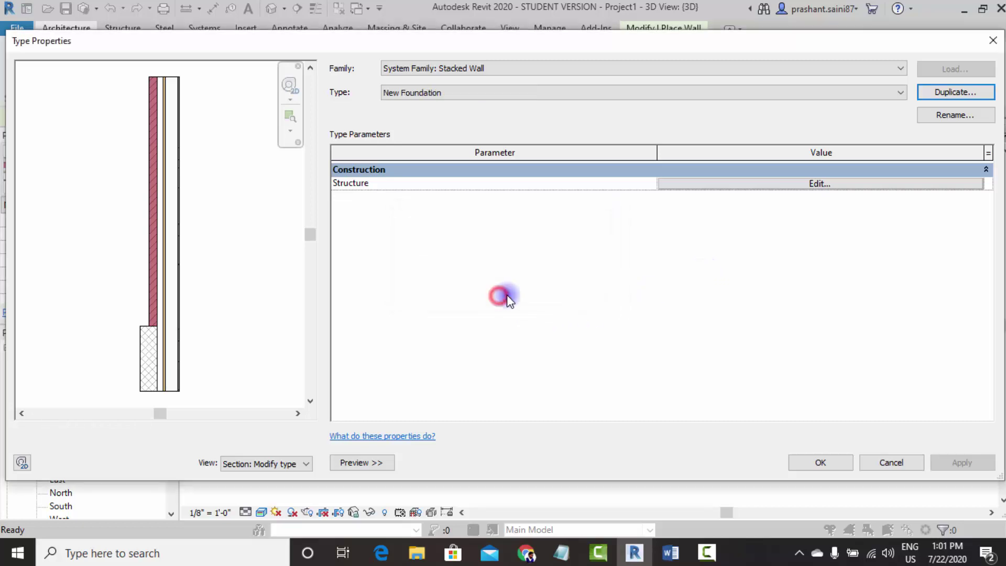
click(751, 184)
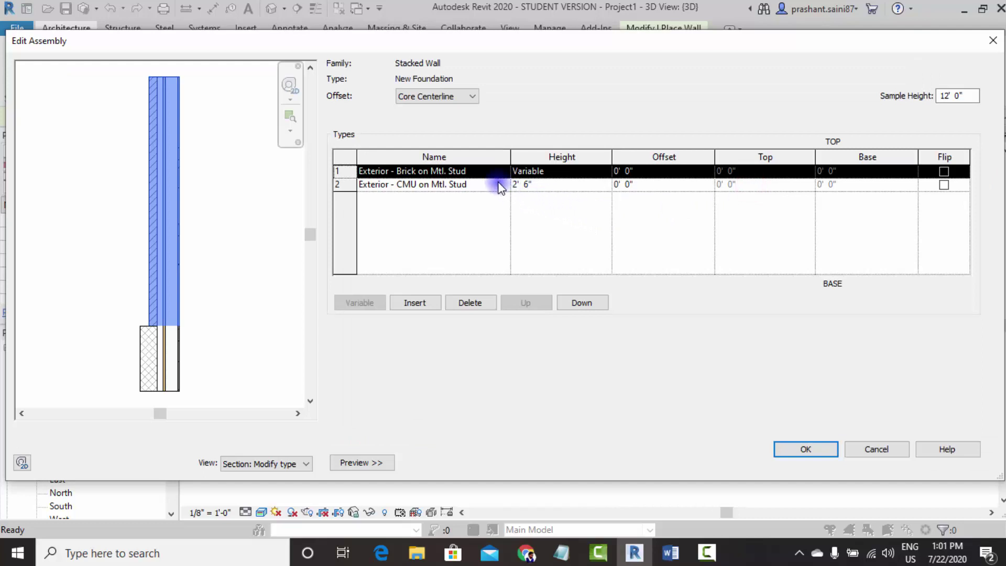
- Set the top row of the stacked wall to Generic - 4" Brick
click(500, 172)
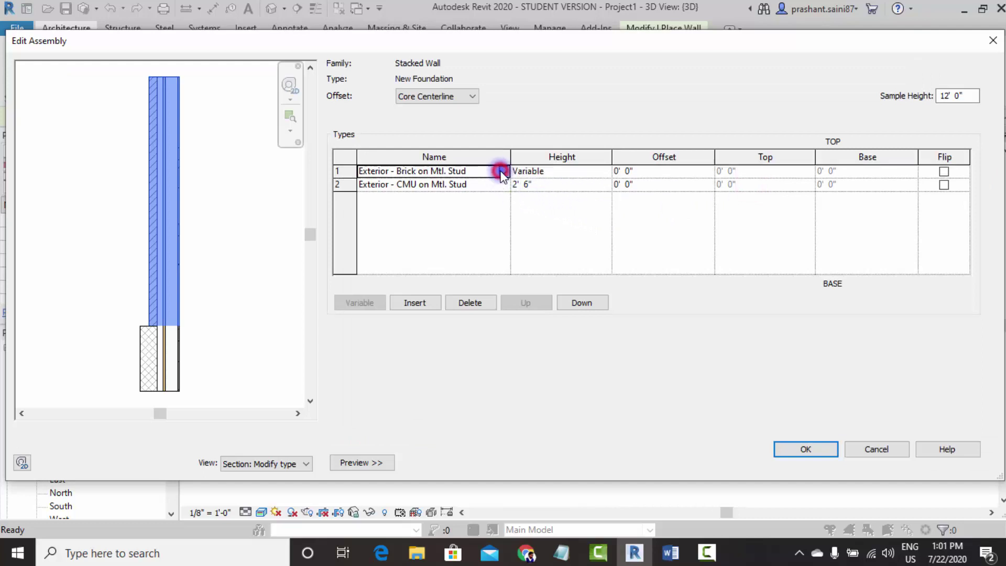
scroll(445, 216, down, 1)
scroll(448, 218, down, 3)
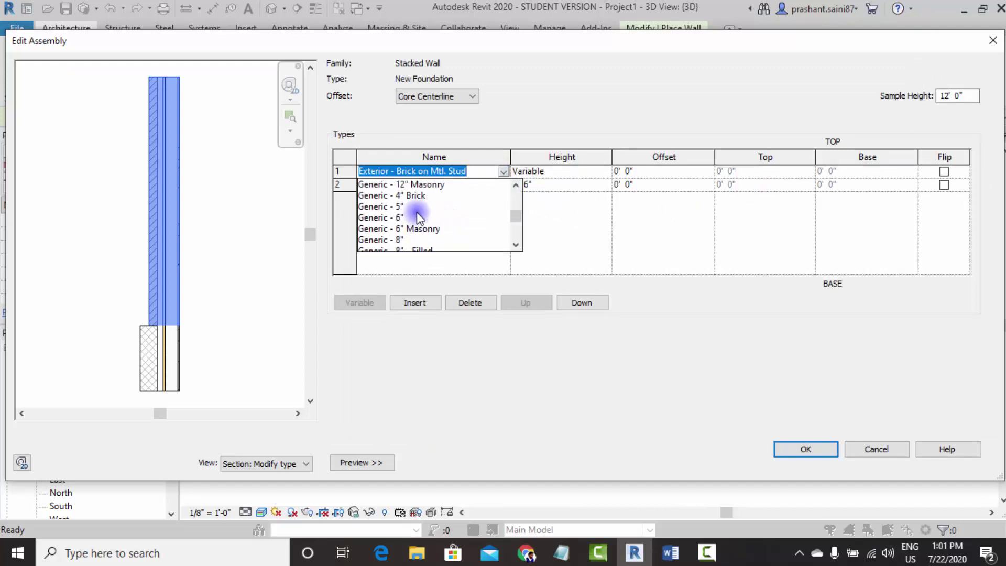
scroll(417, 215, down, 1)
scroll(398, 236, down, 1)
scroll(396, 236, down, 1)
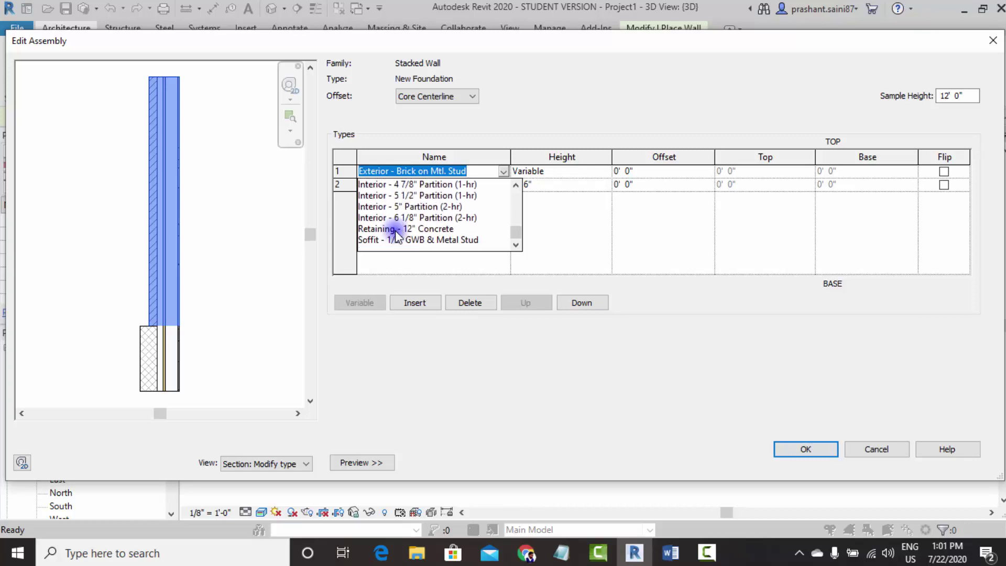
scroll(397, 236, up, 1)
scroll(399, 234, up, 1)
scroll(402, 233, up, 1)
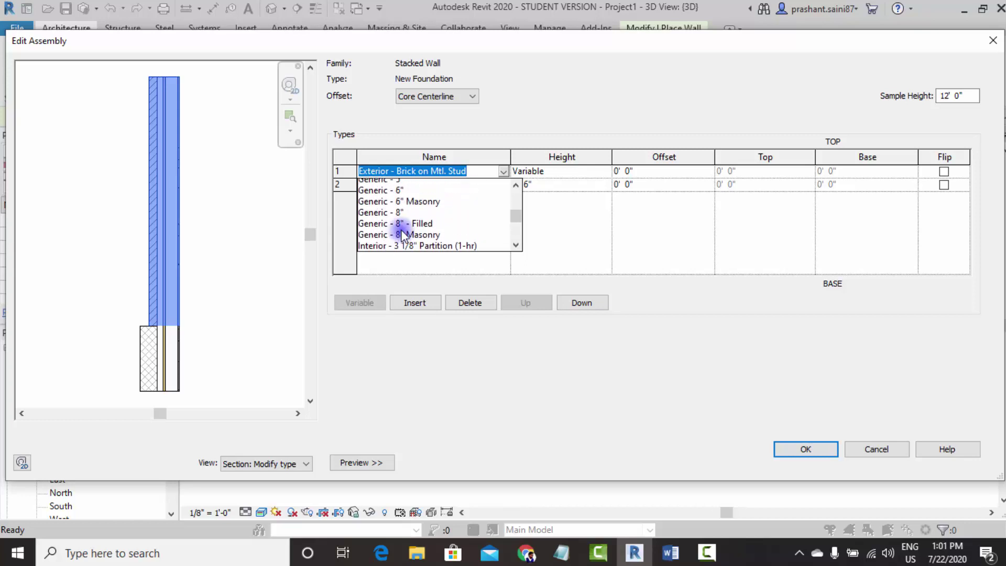
scroll(401, 229, up, 1)
click(404, 197)
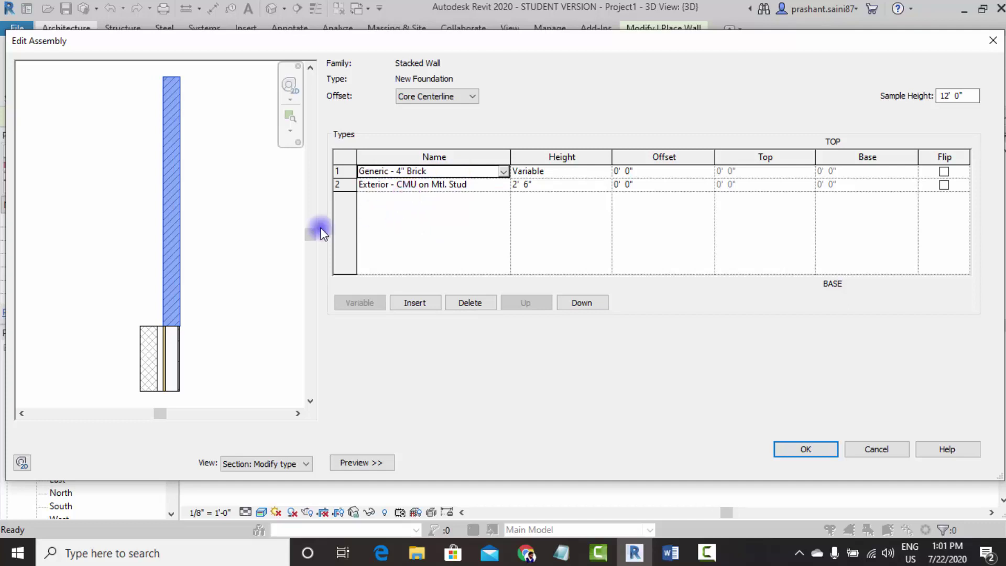
- Make row 2 Foundation layer 2 and add a bottom row of foundation 1
click(498, 184)
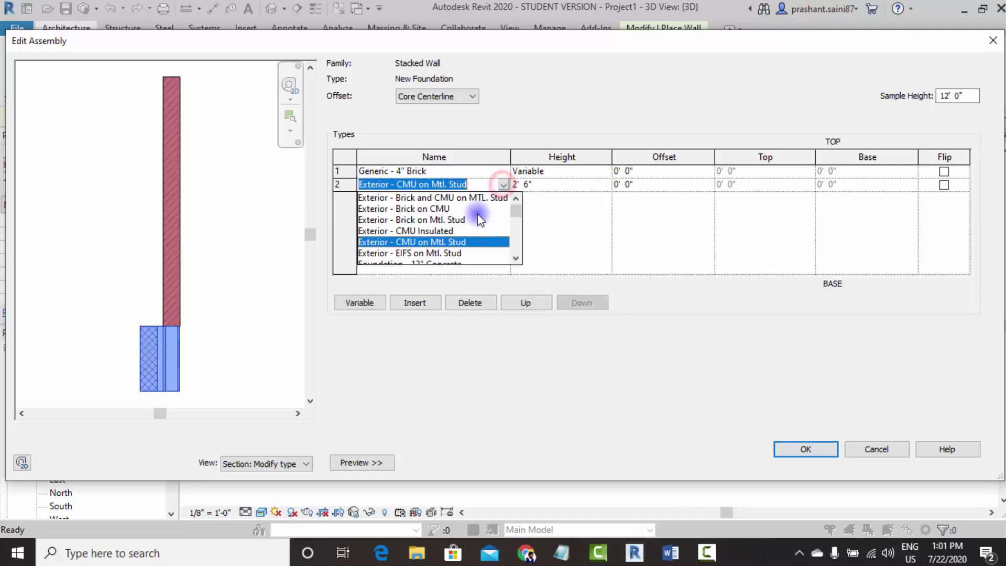
scroll(439, 238, down, 2)
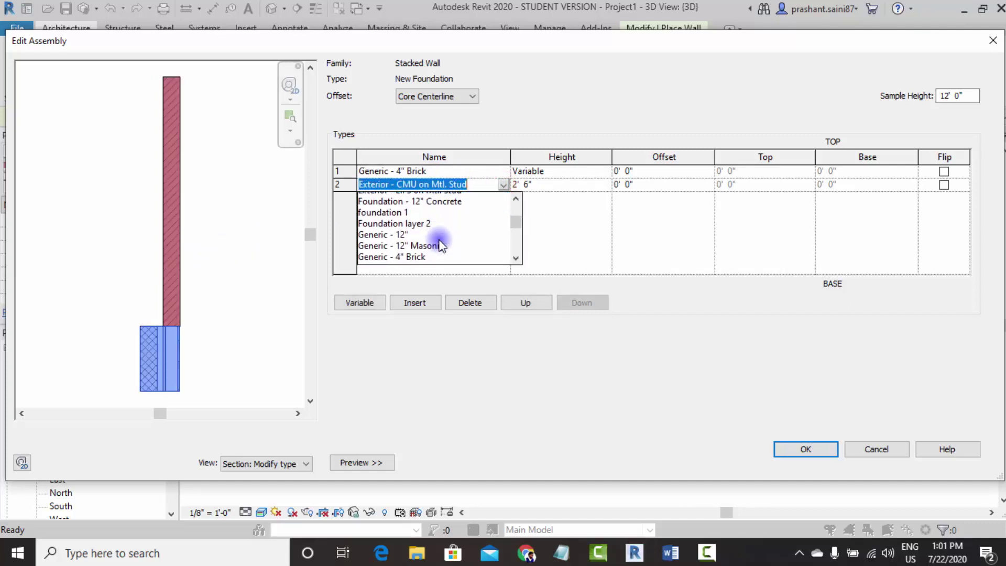
click(407, 221)
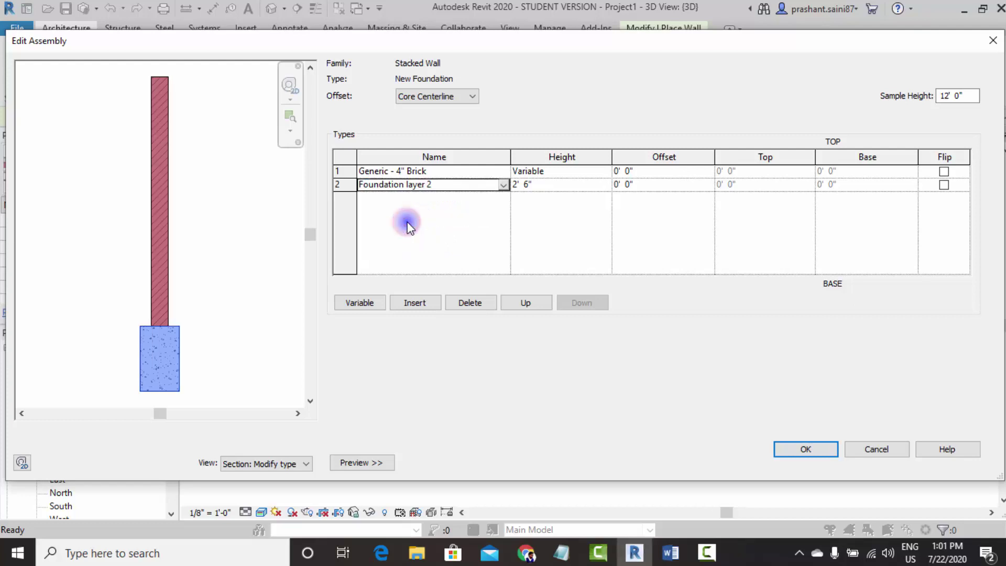
click(420, 304)
click(579, 304)
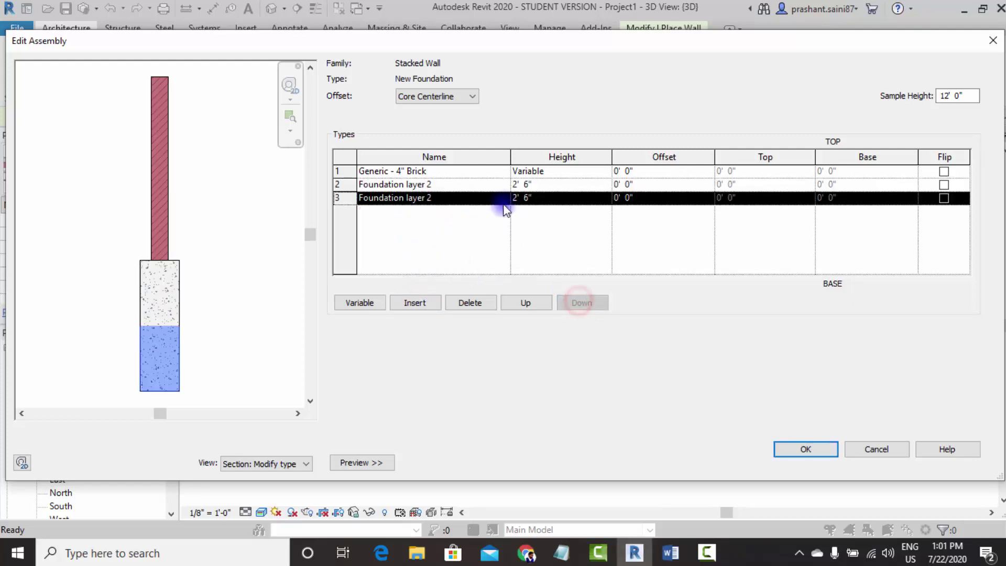
click(503, 198)
click(412, 255)
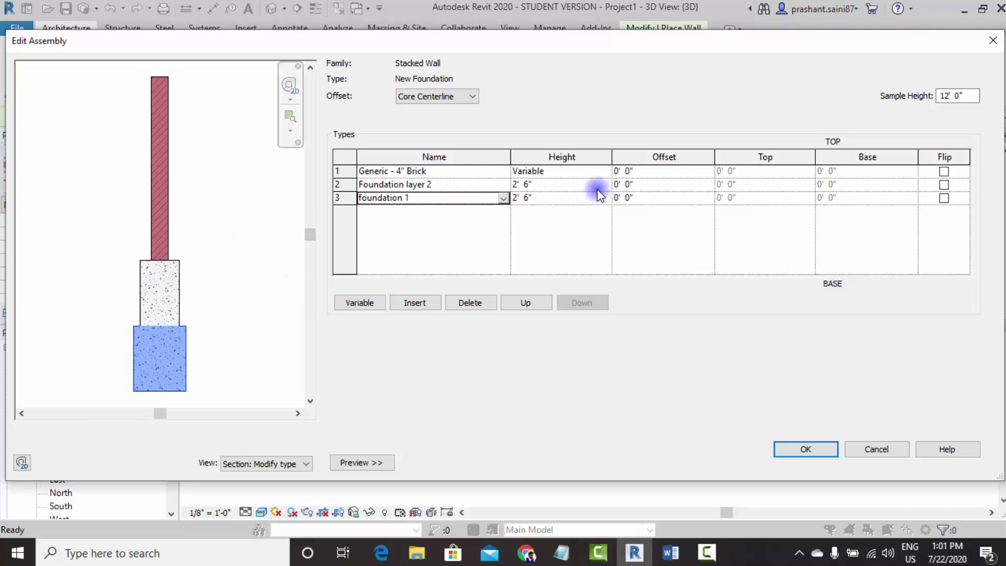
- Set both footing rows to 1' 3" high and accept the assembly
click(548, 199)
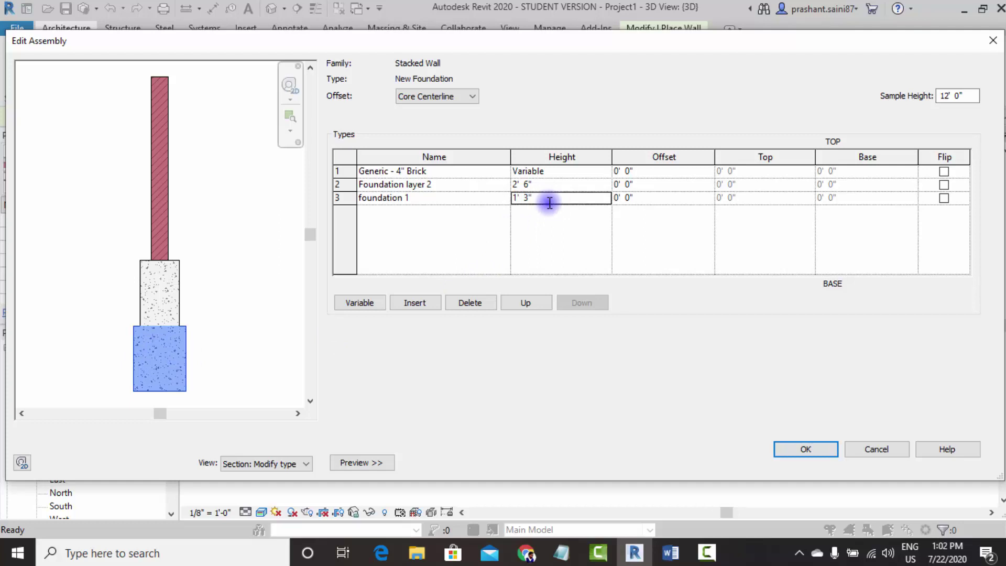
key(Tab)
click(548, 186)
text(1.25')
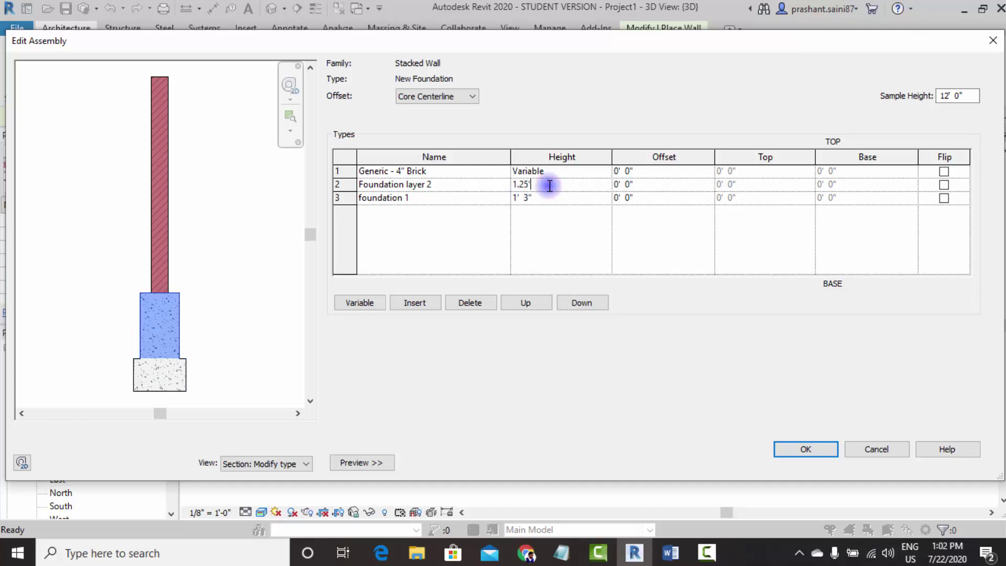
key(Tab)
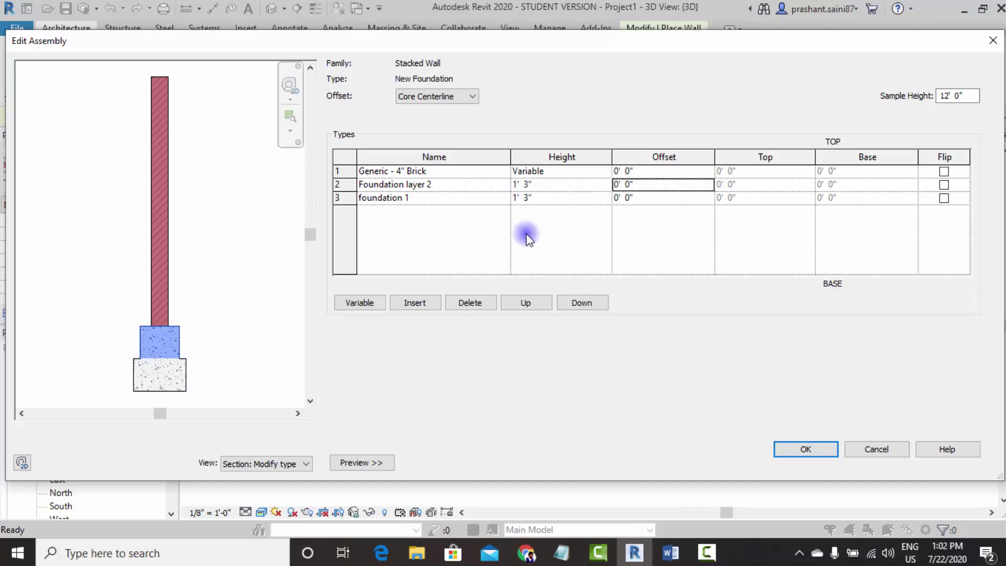
drag(967, 96, 909, 96)
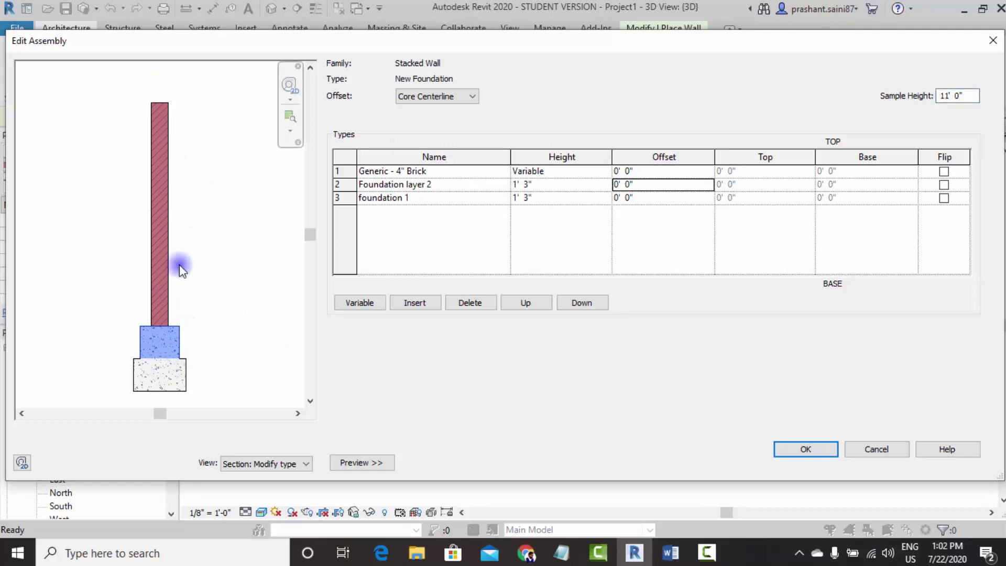
click(794, 450)
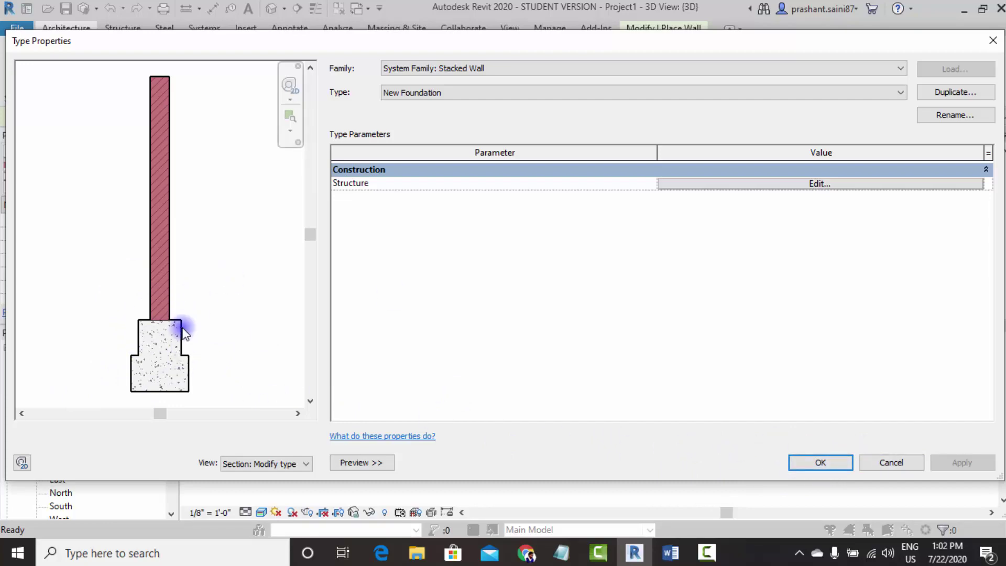
- Draw a roughly 33' 6" New Foundation wall beside the existing walls
click(820, 462)
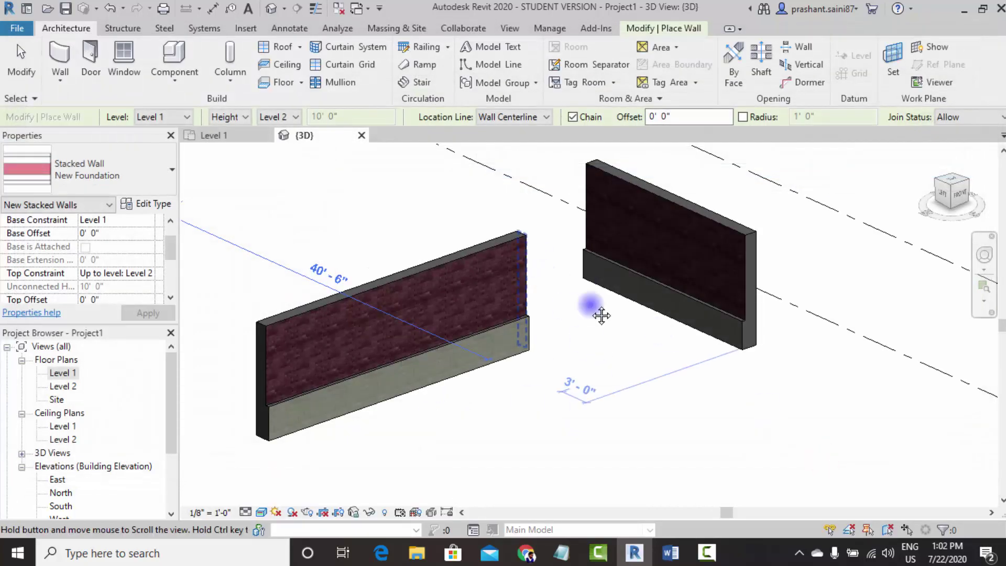
middle_drag(602, 314, 539, 423)
click(507, 419)
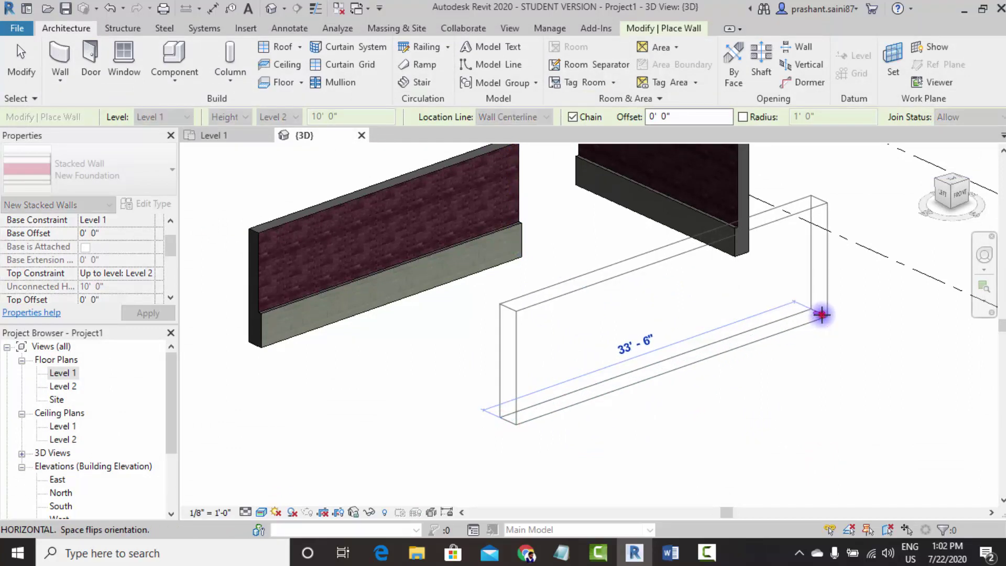
click(821, 314)
key(Escape)
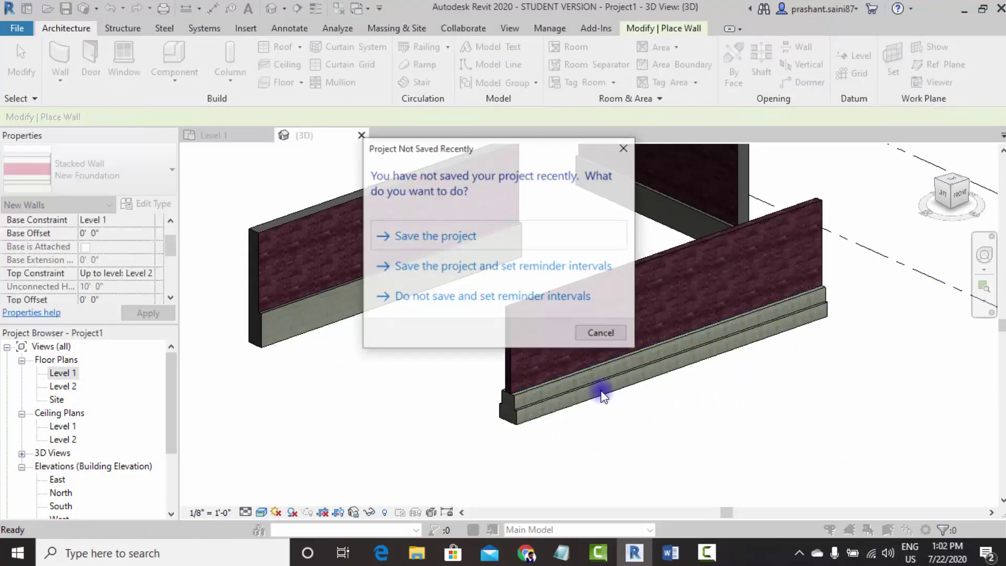
click(597, 332)
- Orbit and zoom the 3D view to inspect the stepped footing
mouse_move(597, 332)
shift+middle_down()
mouse_move(661, 361)
mouse_move(635, 269)
mouse_move(723, 370)
mouse_move(714, 449)
mouse_move(744, 427)
mouse_move(701, 422)
shift+middle_up()
scroll(539, 430, up, 2)
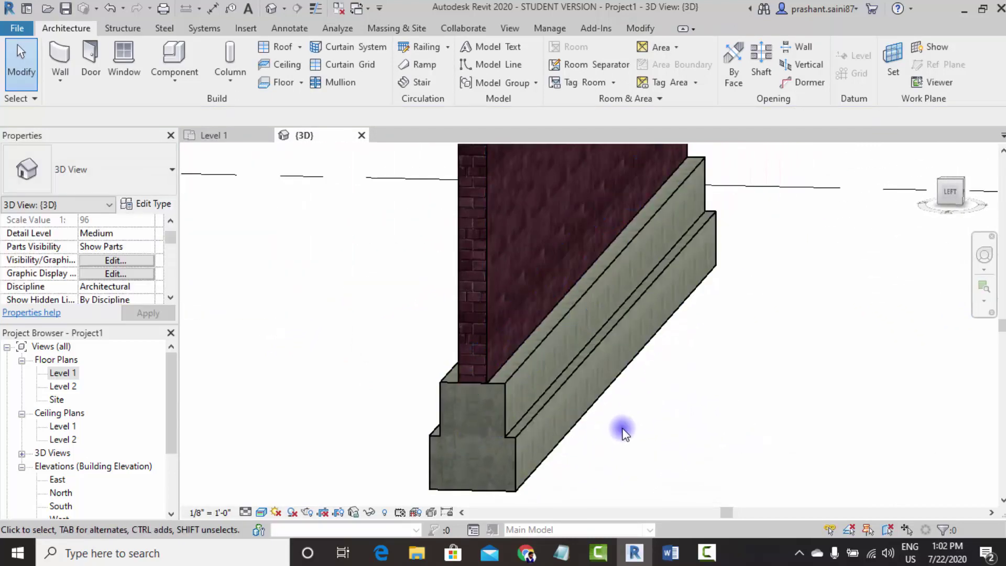
scroll(622, 432, down, 3)
mouse_move(605, 441)
shift+middle_down()
mouse_move(629, 422)
mouse_move(665, 417)
mouse_move(568, 422)
mouse_move(614, 405)
mouse_move(580, 410)
mouse_move(508, 253)
shift+middle_up()
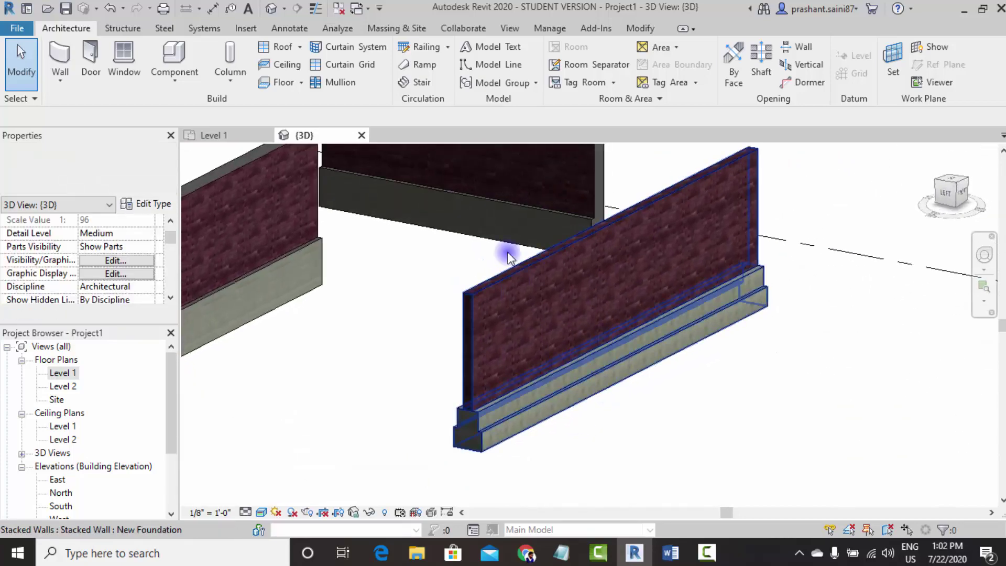
- Place a Single-Flush 36" x 84" door in the brick wall with a 2' 6" sill height
click(90, 58)
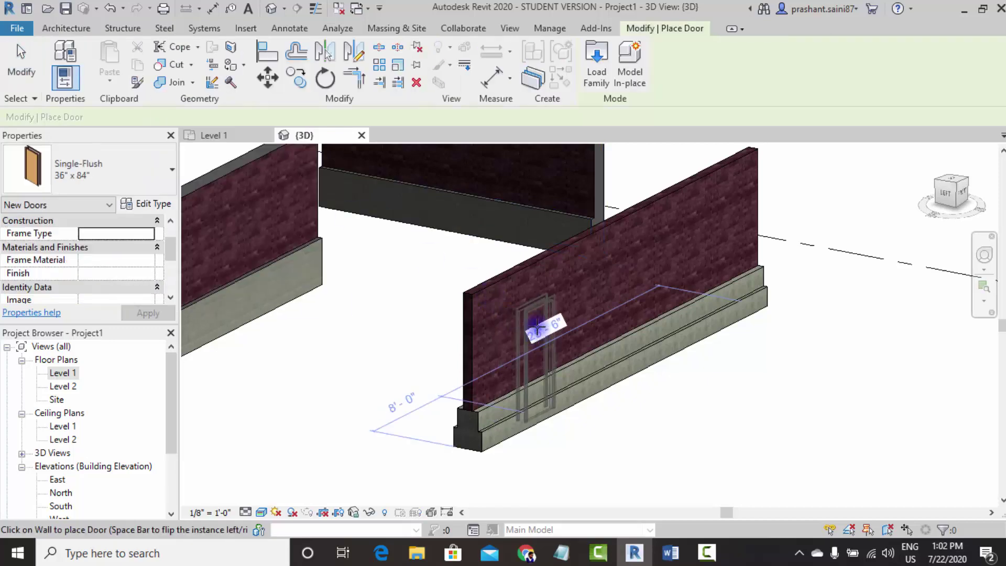
scroll(643, 281, up, 2)
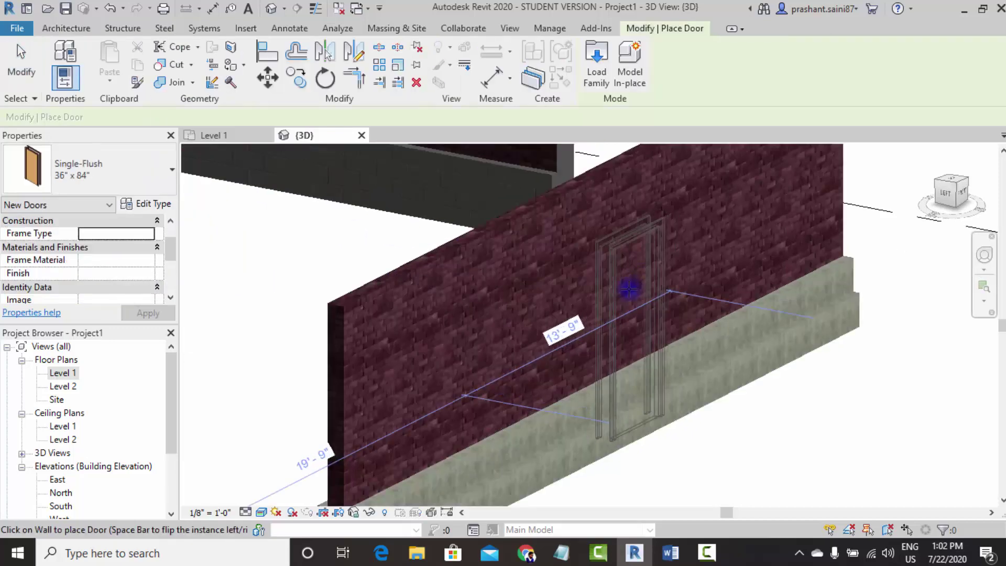
scroll(632, 288, up, 2)
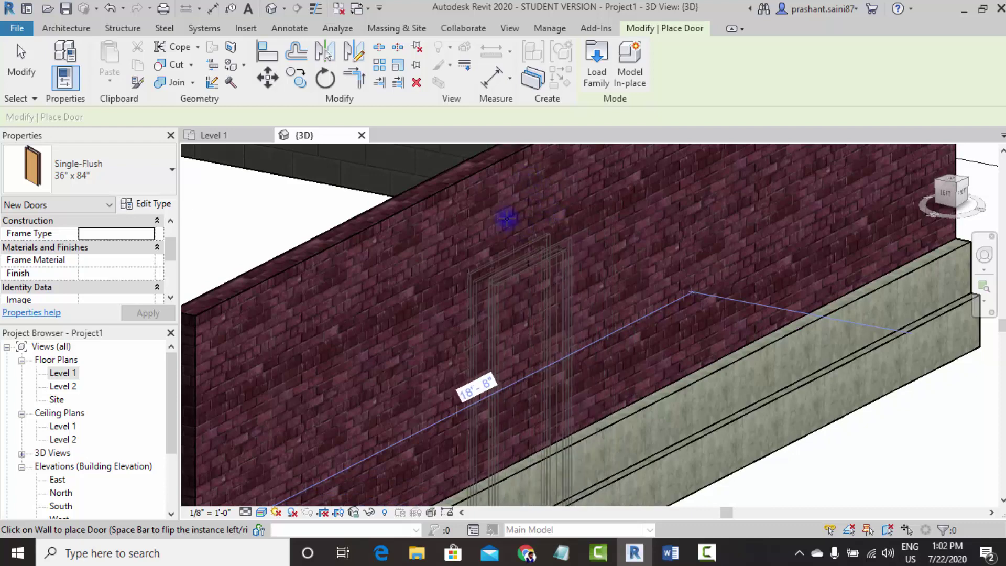
scroll(508, 223, down, 2)
scroll(503, 234, down, 1)
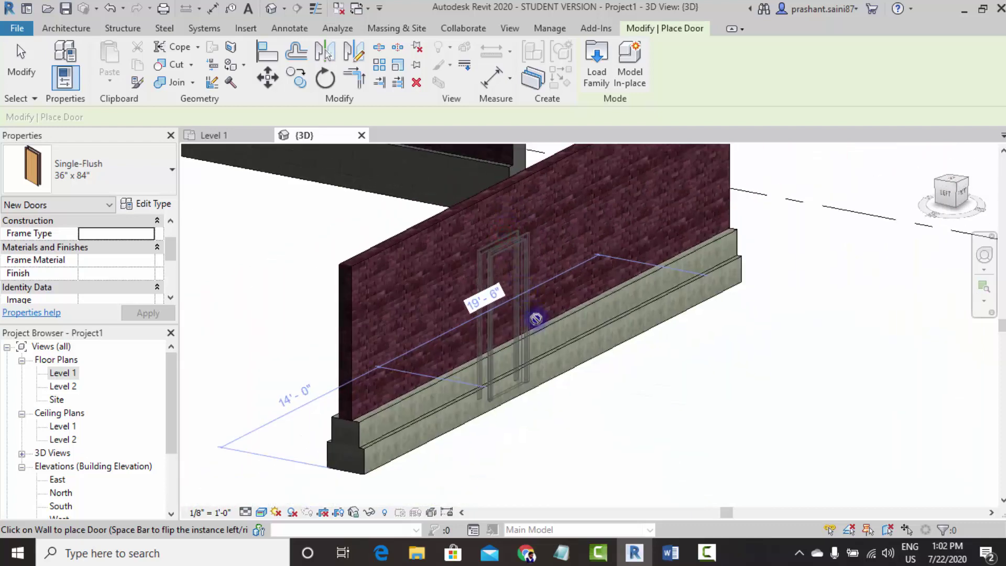
click(536, 319)
key(Escape)
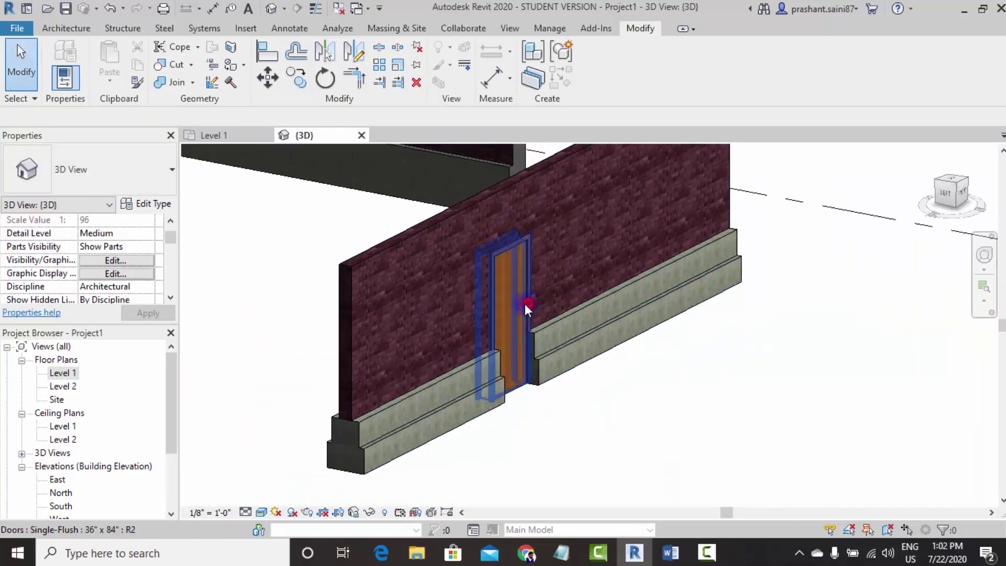
click(525, 306)
click(131, 217)
text(2' 6")
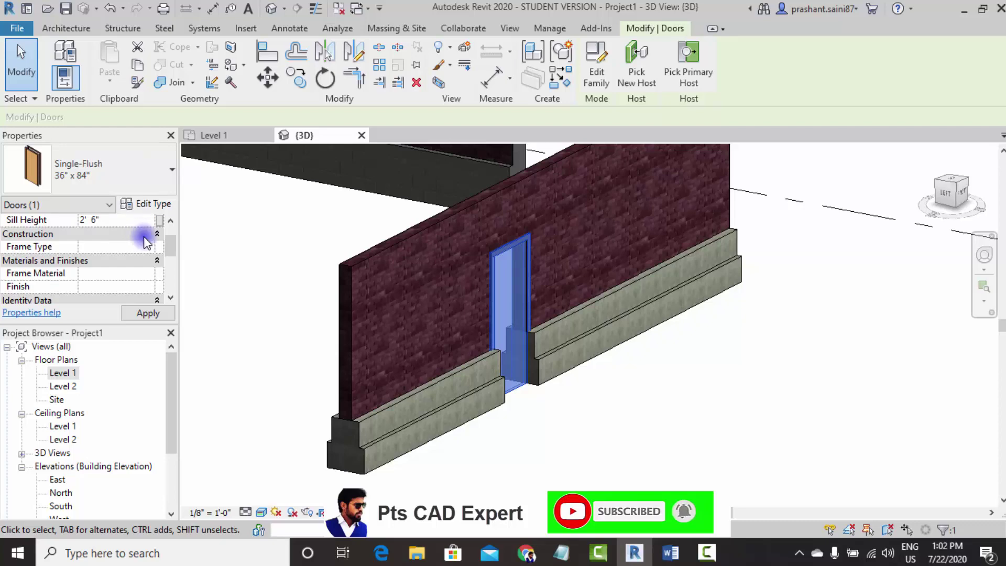
click(596, 428)
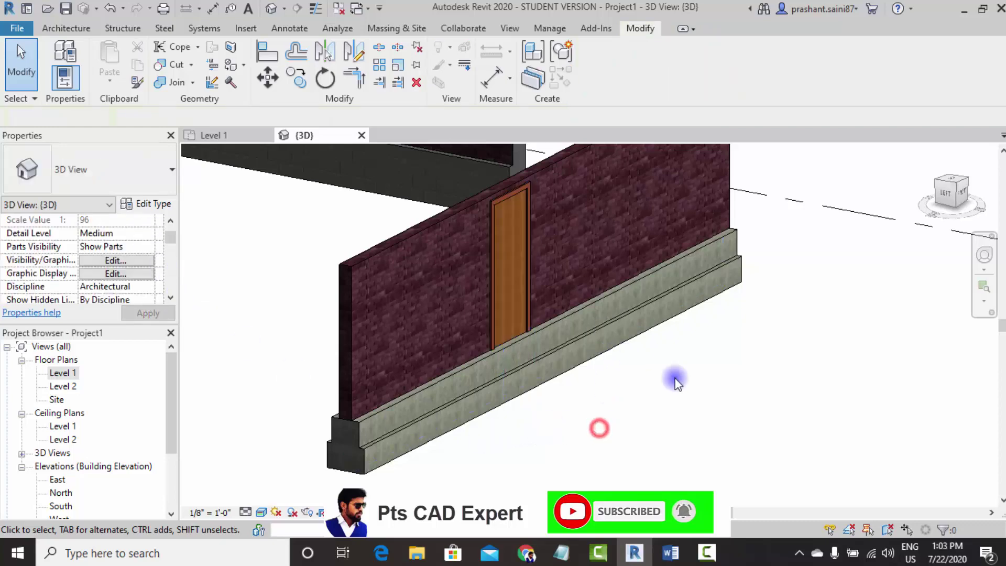
- Reduce the door type's height to 6' 6"
mouse_move(661, 409)
shift+middle_down()
mouse_move(613, 397)
mouse_move(639, 386)
mouse_move(606, 370)
mouse_move(487, 364)
mouse_move(507, 321)
shift+middle_up()
click(453, 285)
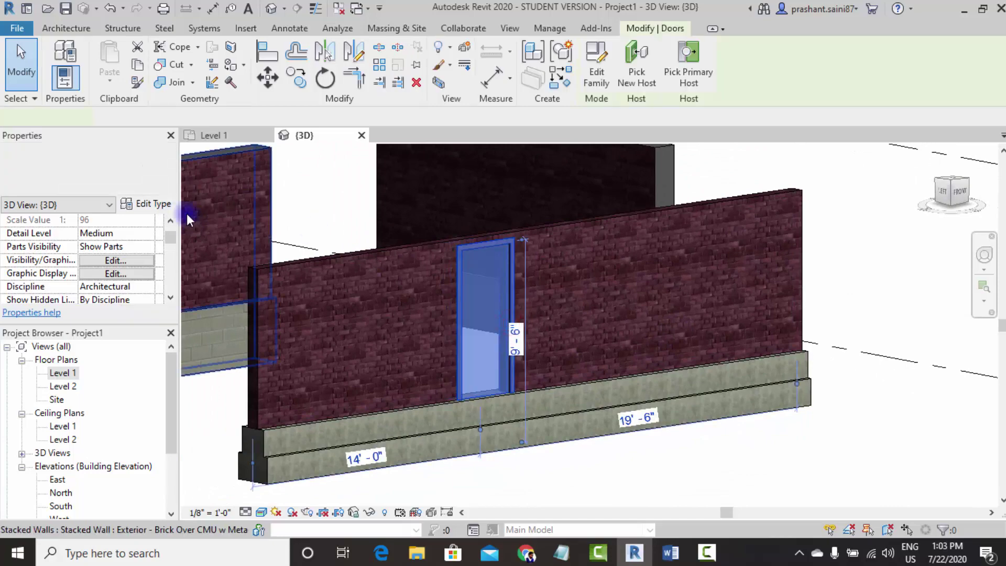
click(152, 207)
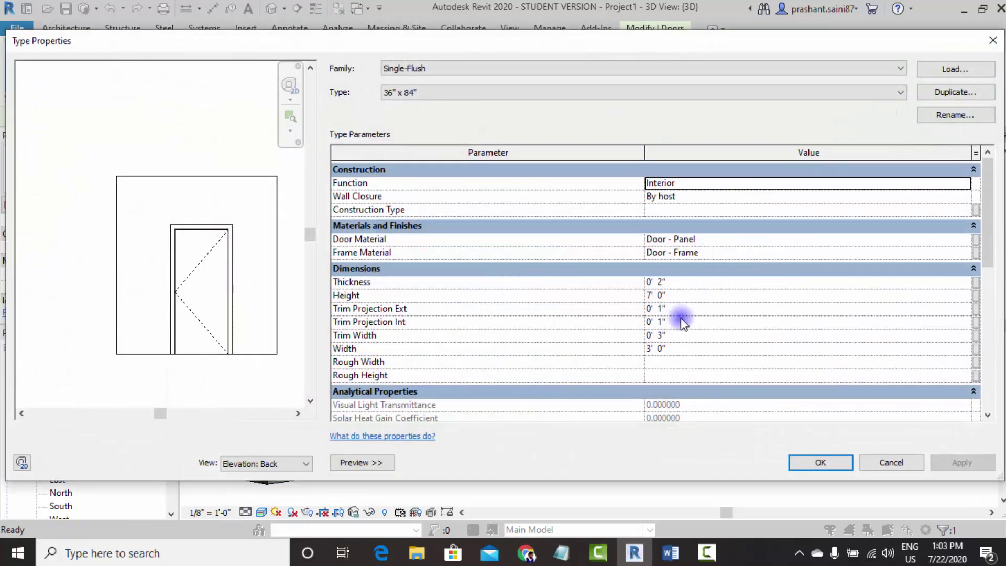
click(675, 297)
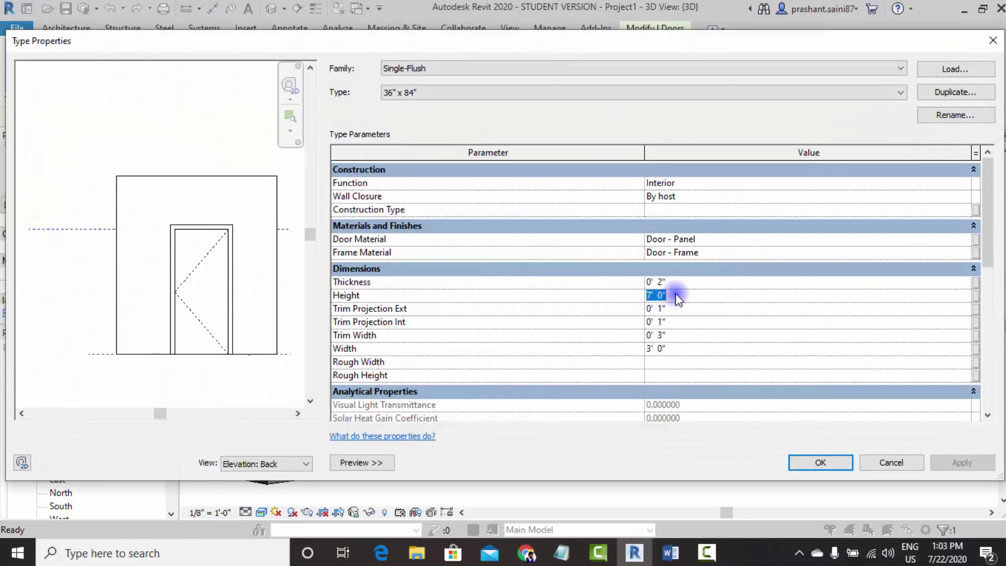
click(812, 461)
click(740, 470)
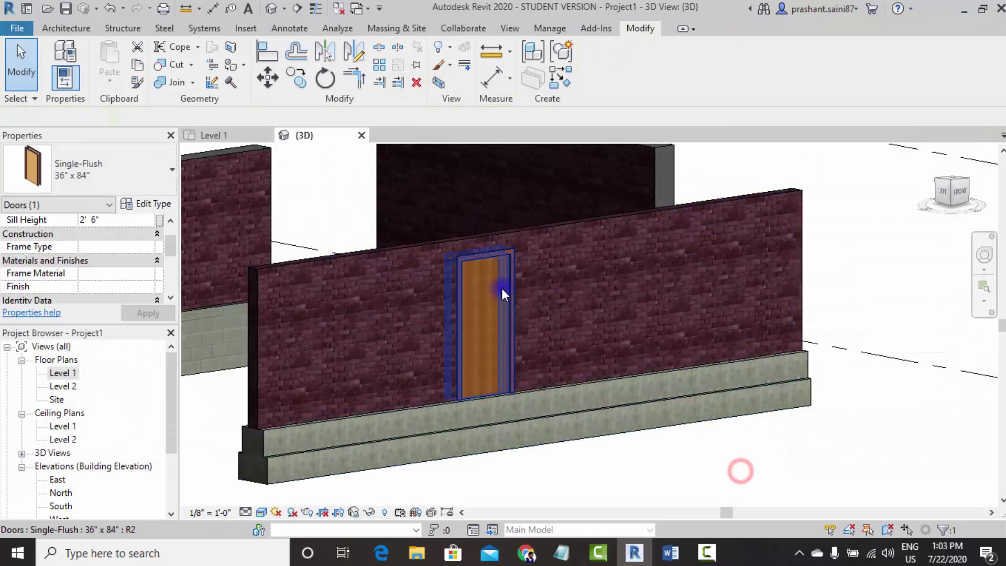
click(66, 28)
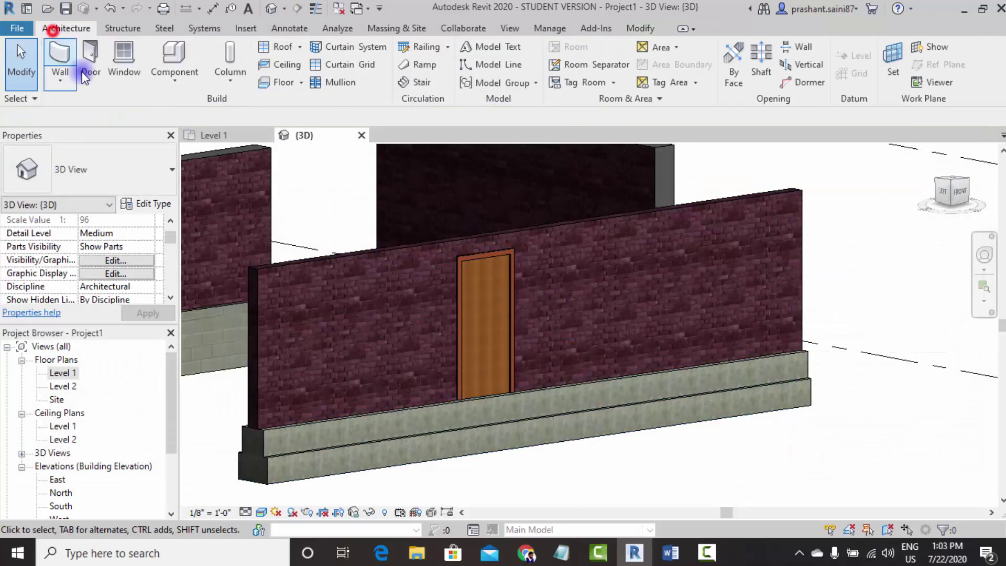
- Place a Fixed 36" x 48" window right of the door with a 5' 0" sill
click(123, 63)
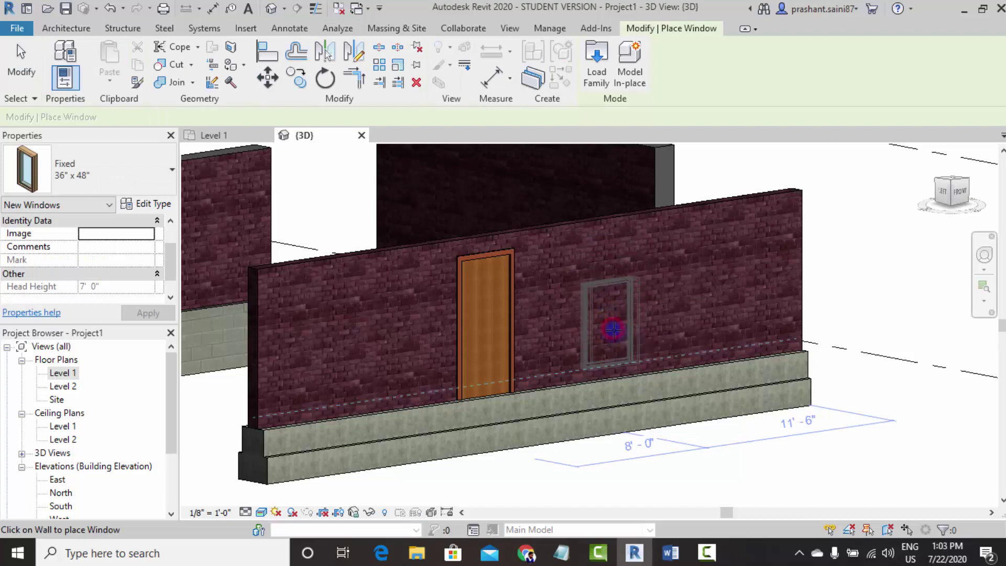
click(619, 370)
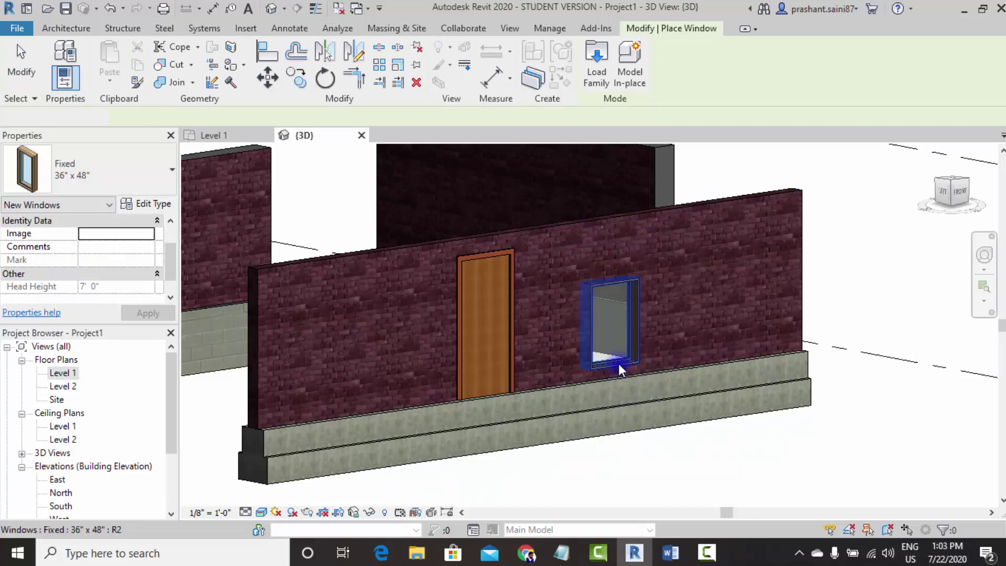
key(Escape)
click(619, 369)
click(113, 216)
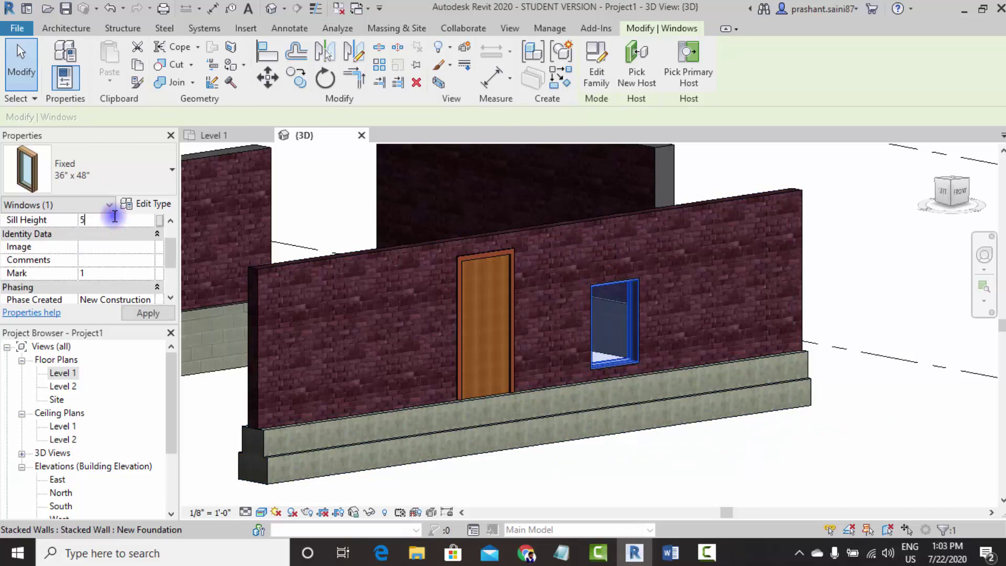
click(149, 314)
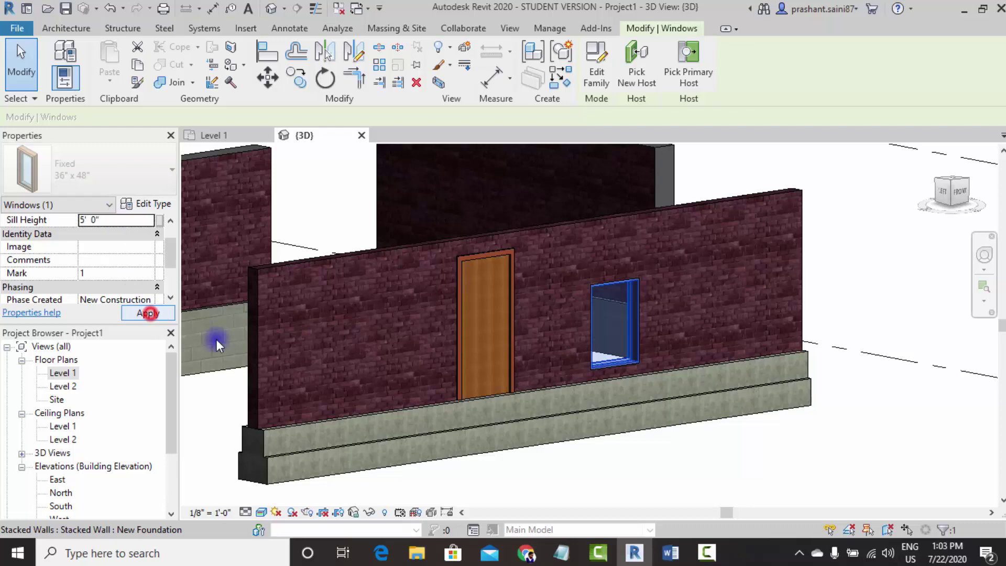
click(734, 489)
- Lower the window's sill height to 4' 6"
scroll(662, 377, down, 1)
shift+middle_drag(663, 377, 646, 265)
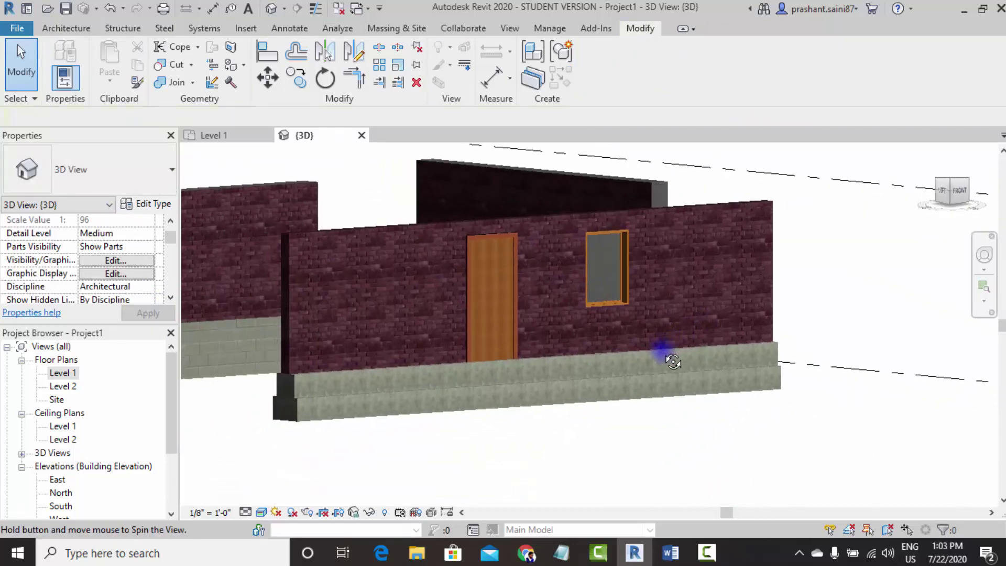
click(646, 265)
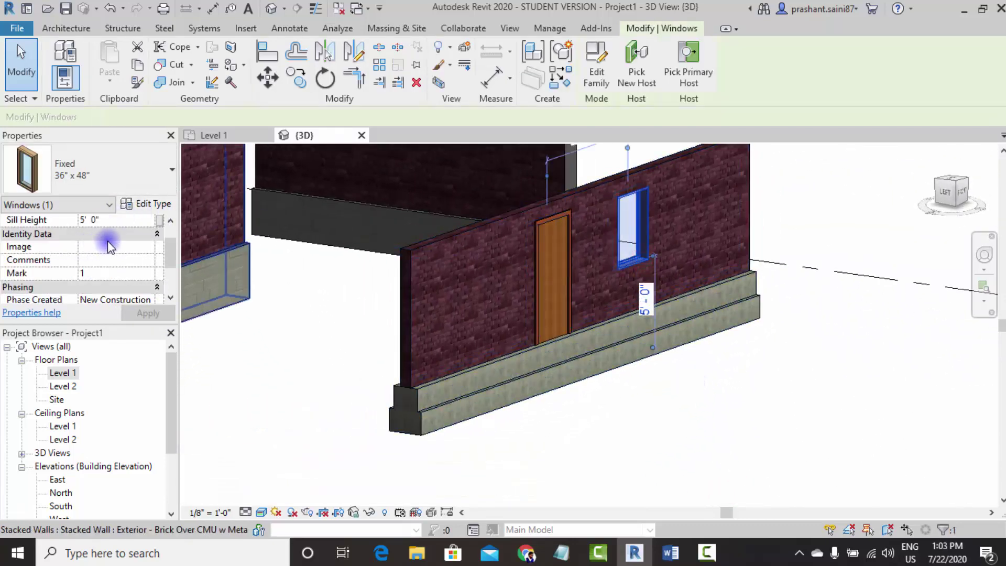
click(110, 222)
text(4.5')
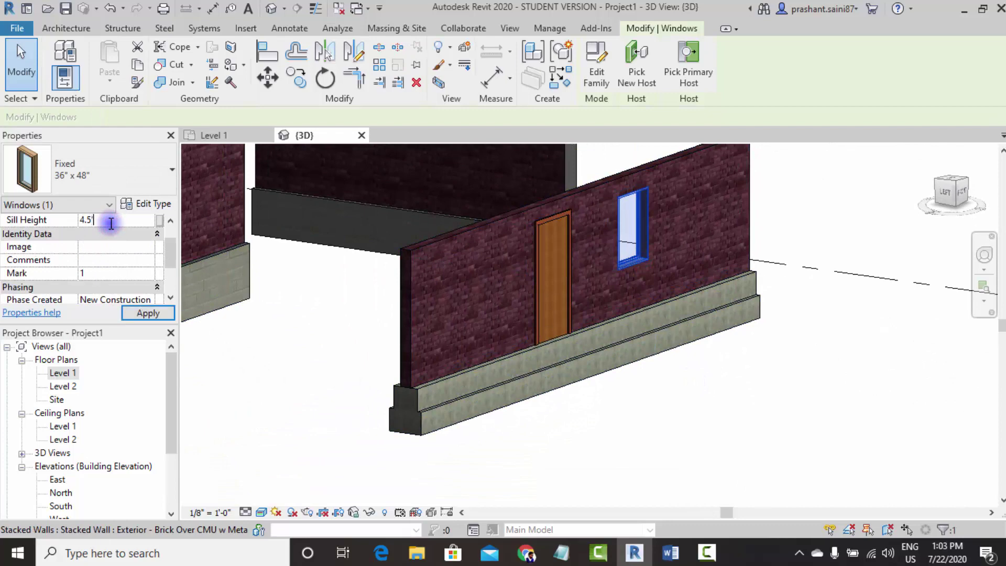
key(Return)
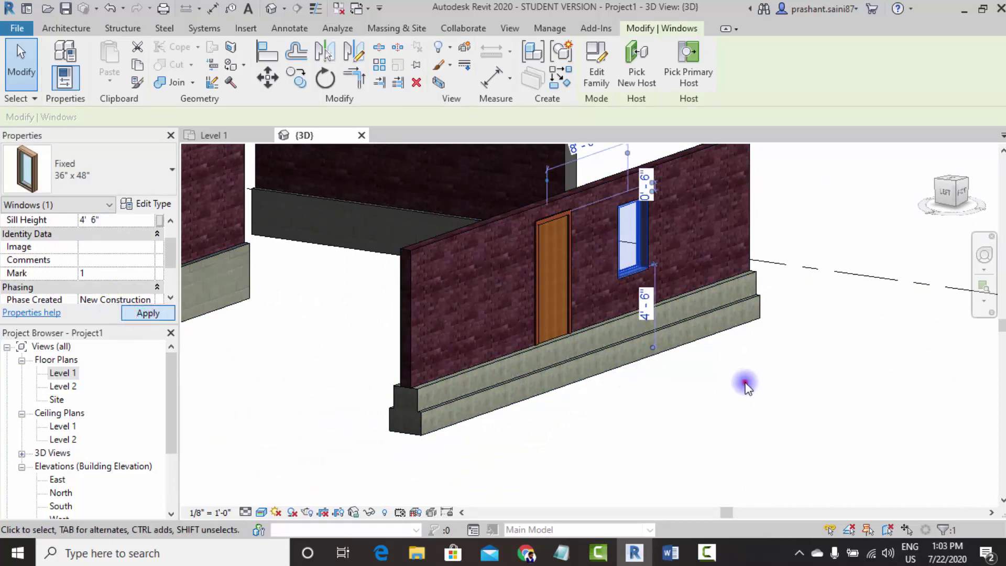
- Orbit and zoom the 3D view toward the wall end to inspect the two-step concrete footing
click(743, 382)
mouse_move(669, 382)
shift+middle_down()
mouse_move(620, 369)
mouse_move(655, 359)
mouse_move(684, 398)
mouse_move(637, 370)
mouse_move(633, 320)
mouse_move(645, 303)
mouse_move(597, 344)
mouse_move(644, 304)
mouse_move(638, 384)
mouse_move(666, 378)
mouse_move(555, 388)
mouse_move(539, 359)
shift+middle_up()
scroll(435, 384, up, 2)
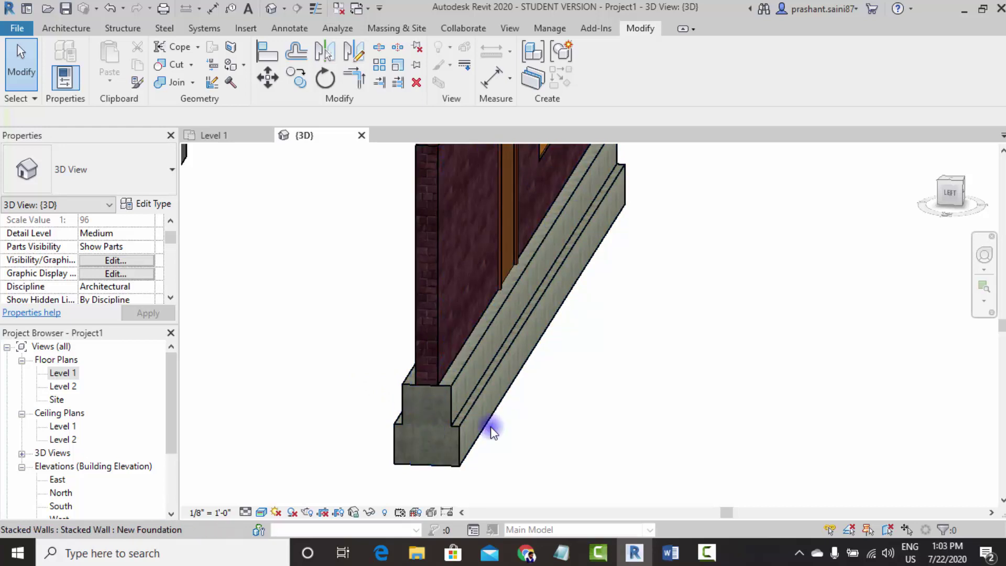
scroll(489, 427, down, 2)
scroll(460, 415, down, 2)
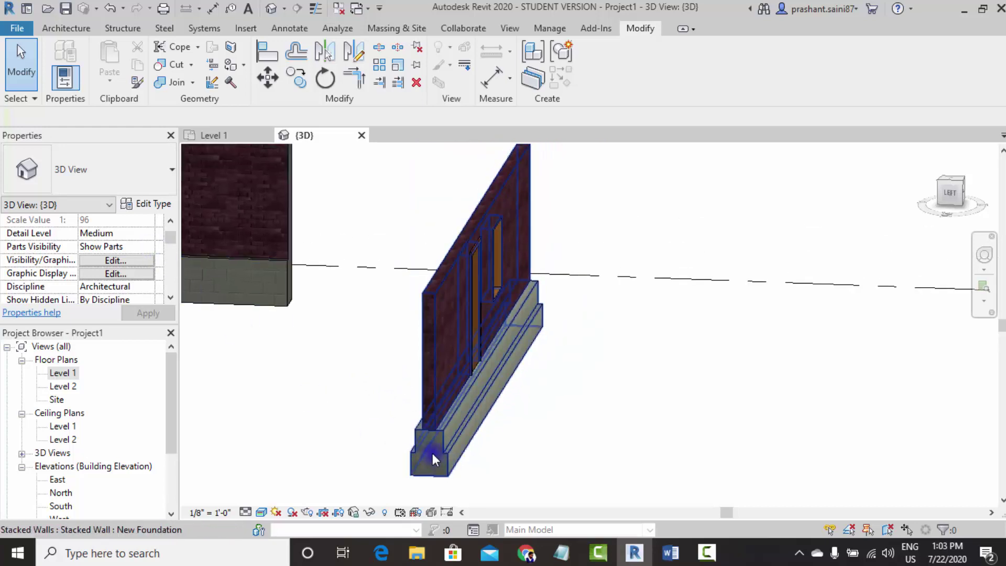
- Select the New Foundation stacked wall together with its stepped foundation
click(423, 435)
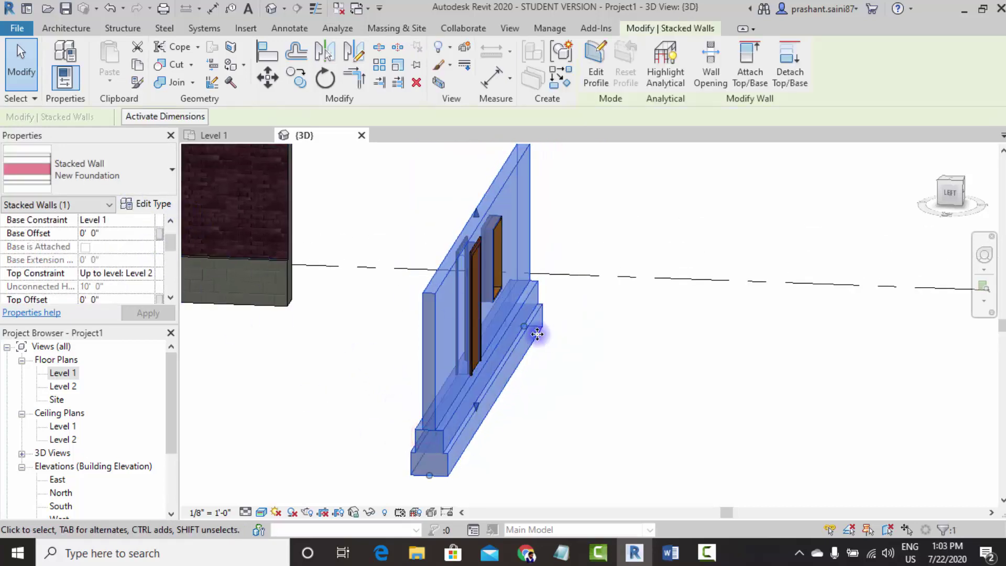
scroll(539, 338, down, 2)
click(616, 378)
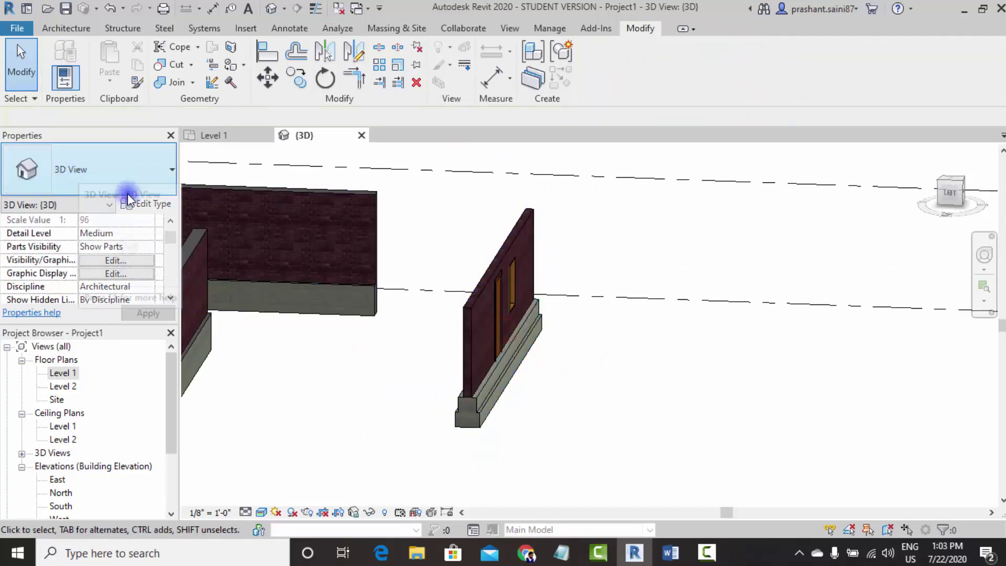
click(465, 411)
- Duplicate the stacked wall type as New Foundation 2
click(149, 205)
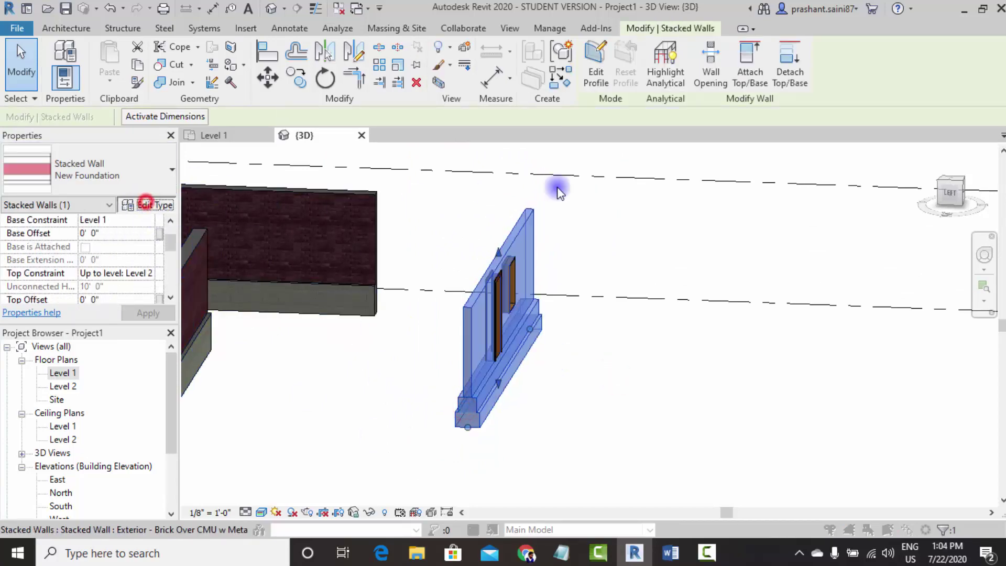
click(943, 97)
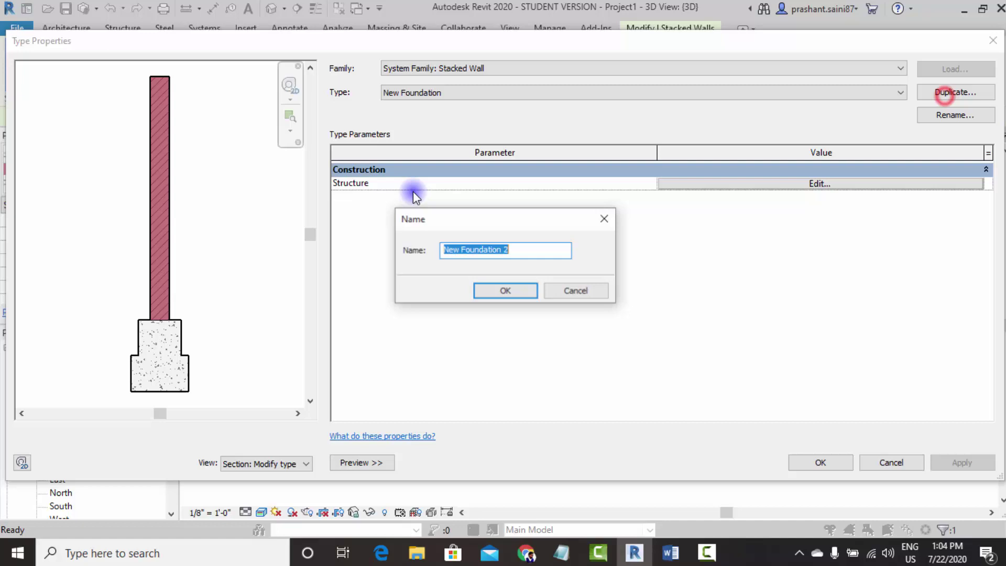
click(515, 256)
click(505, 291)
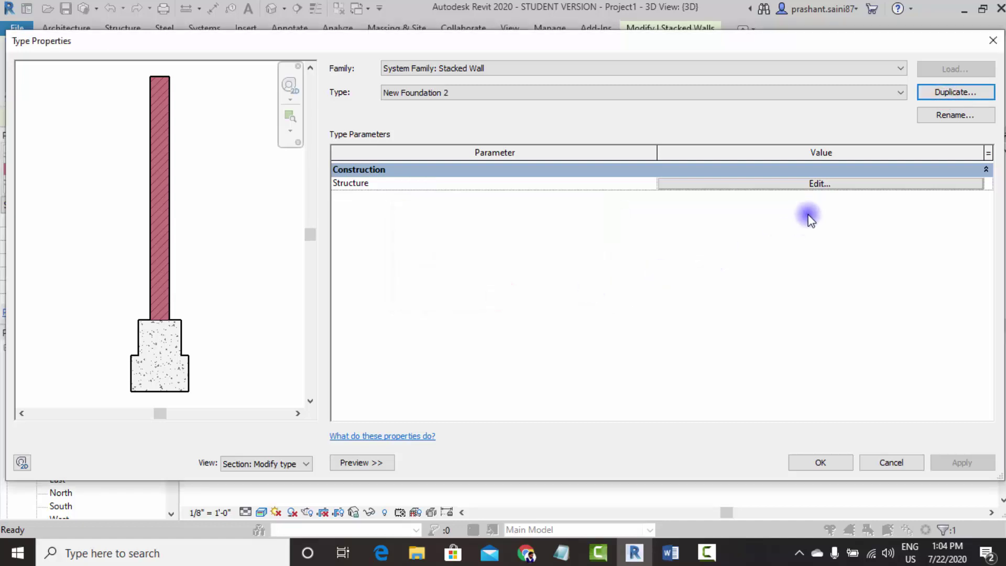
- In the stacked wall assembly, offset Foundation layer 2 by -0' 3"
click(802, 184)
key(Escape)
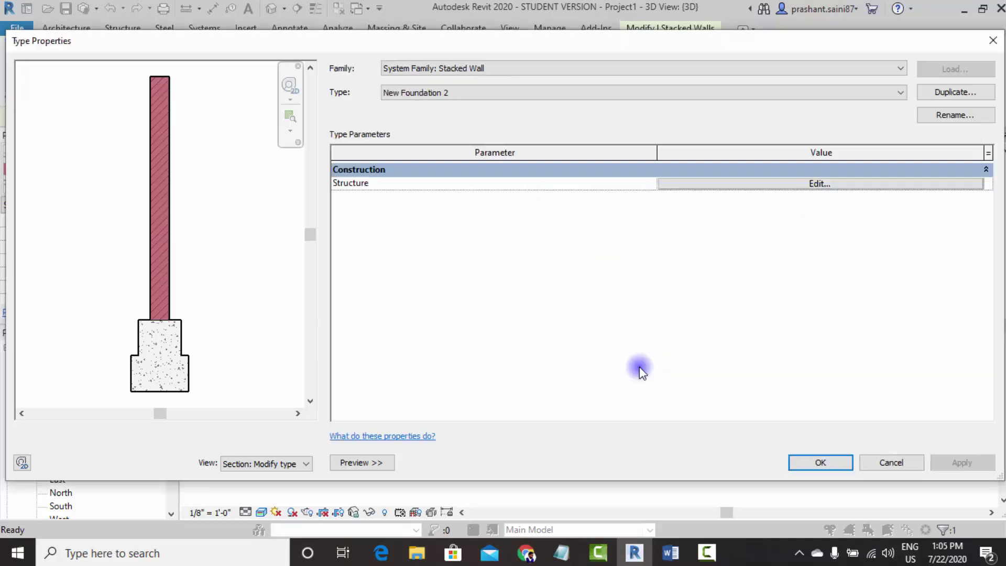
click(788, 185)
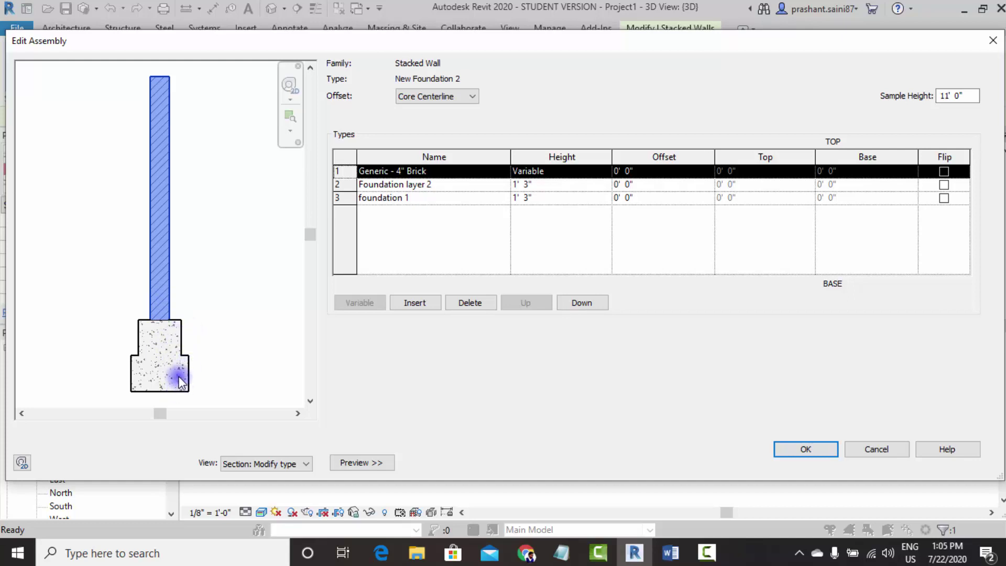
click(658, 187)
text(-3)
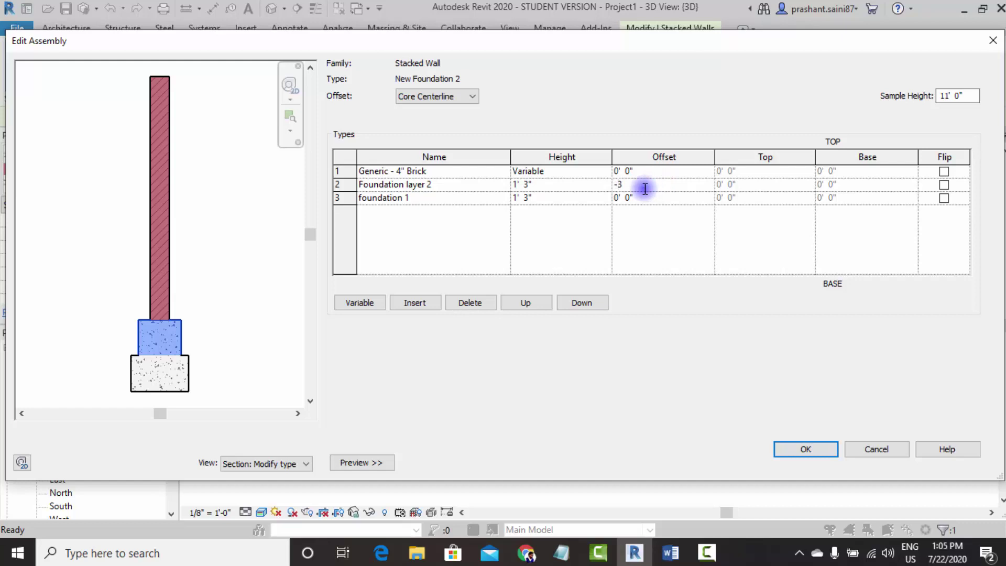
key(Tab)
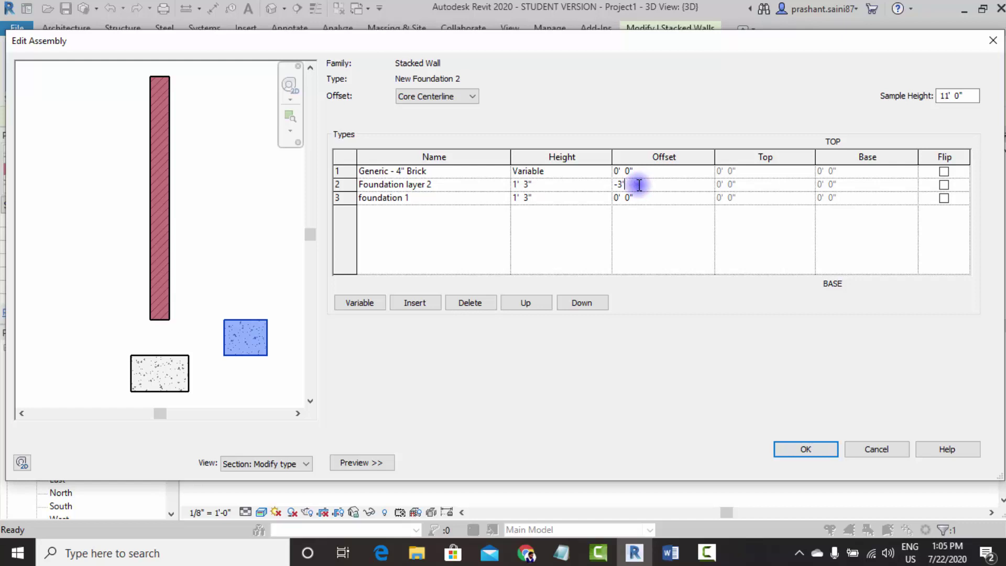
key(Tab)
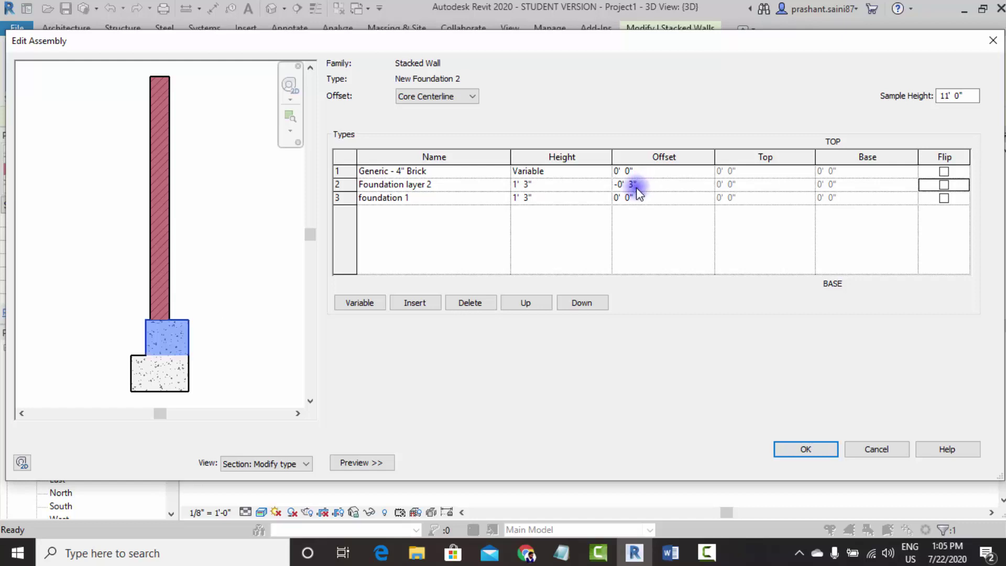
- Offset the Generic - 4" Brick sub-wall by -0' 8" and accept both dialogs
click(641, 172)
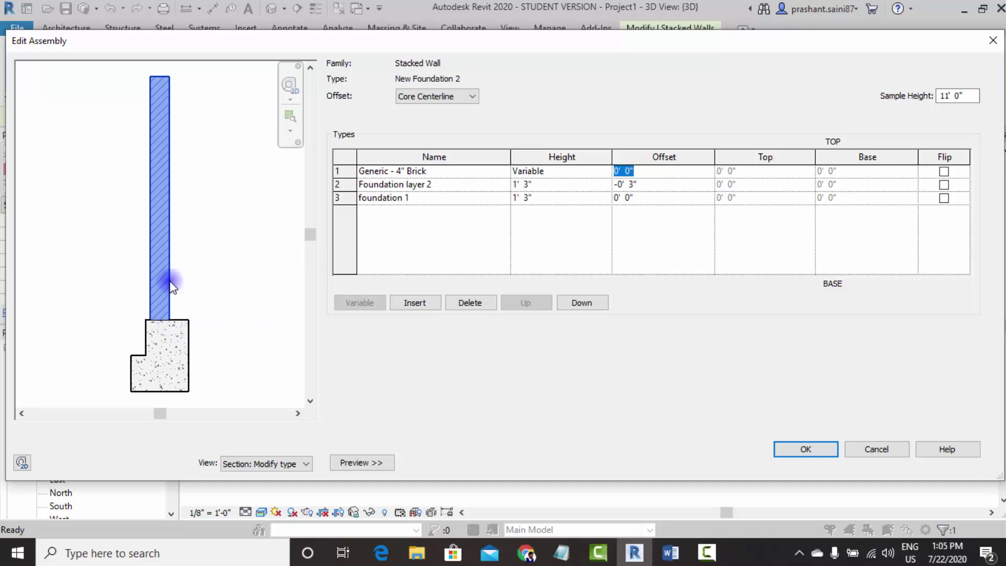
text(-9)
key(Return)
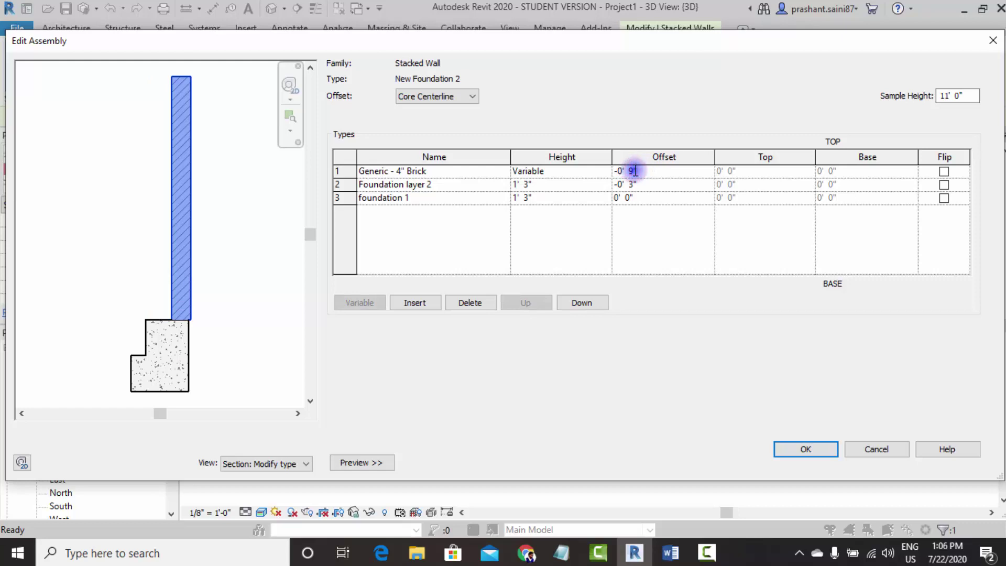
text(8")
click(650, 185)
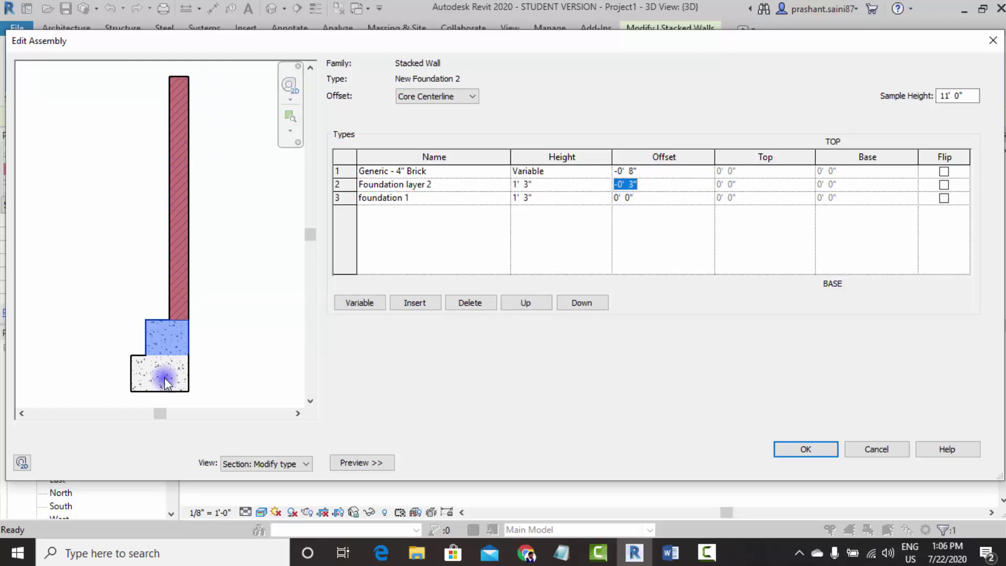
click(812, 444)
click(829, 456)
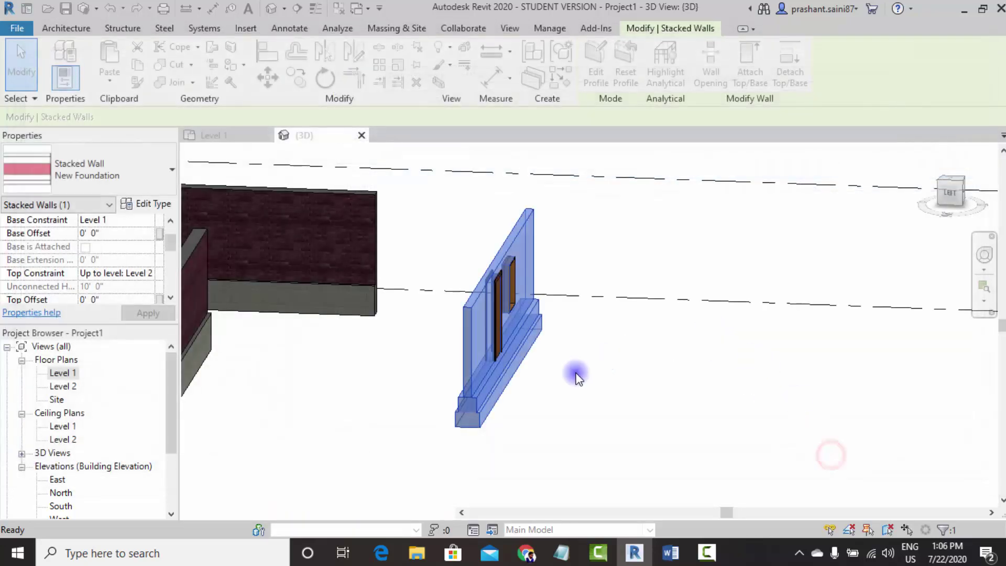
shift+middle_drag(565, 386, 603, 369)
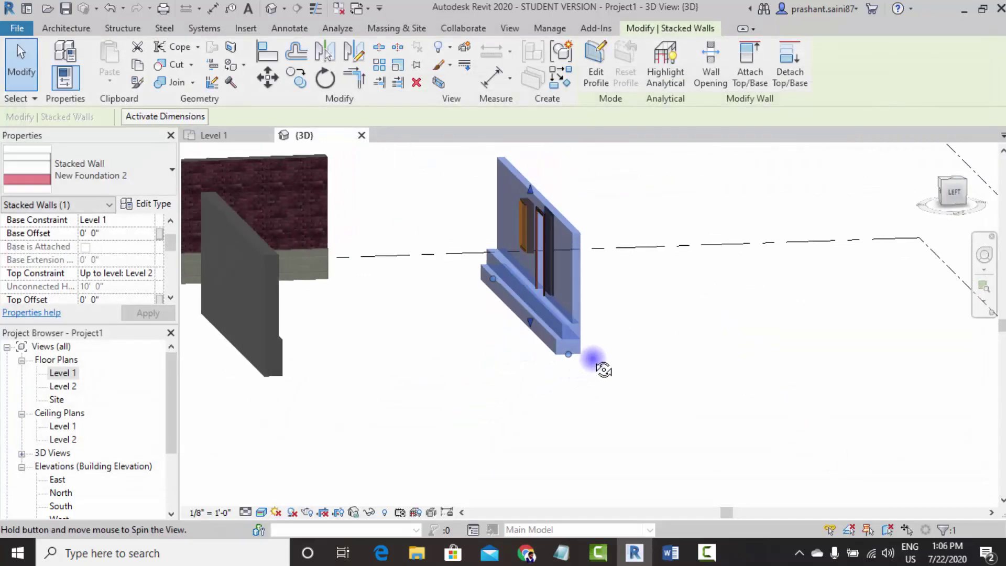
click(613, 407)
scroll(619, 400, up, 5)
scroll(661, 404, up, 3)
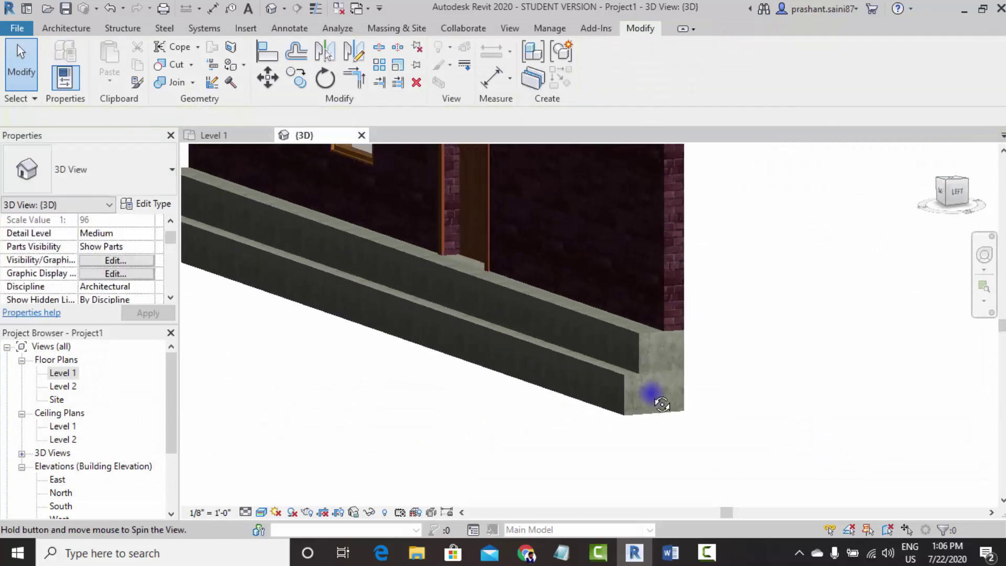
scroll(661, 403, down, 2)
scroll(718, 360, down, 2)
mouse_move(718, 359)
shift+middle_down()
mouse_move(747, 411)
mouse_move(676, 402)
mouse_move(606, 366)
mouse_move(371, 375)
mouse_move(258, 422)
mouse_move(654, 343)
mouse_move(464, 360)
mouse_move(592, 256)
shift+middle_up()
click(587, 186)
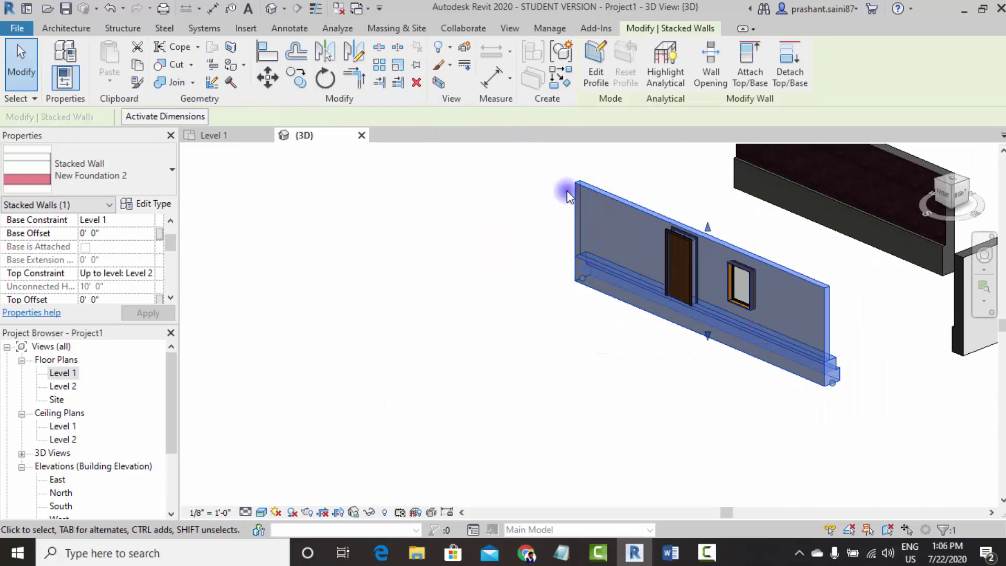
- Set up a similar wall with base offset 0, unconnected top and 11' 0" height
click(559, 78)
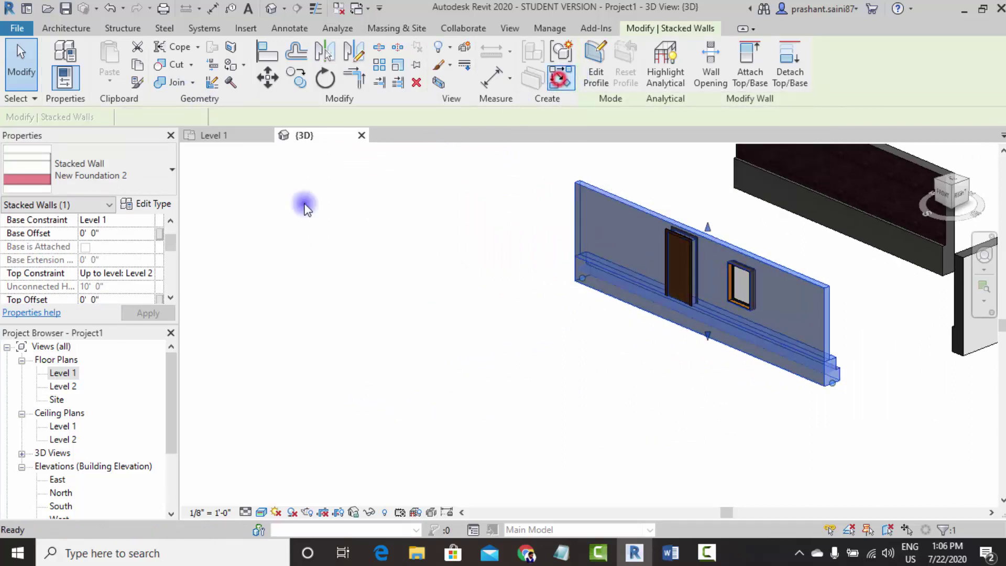
double_click(63, 372)
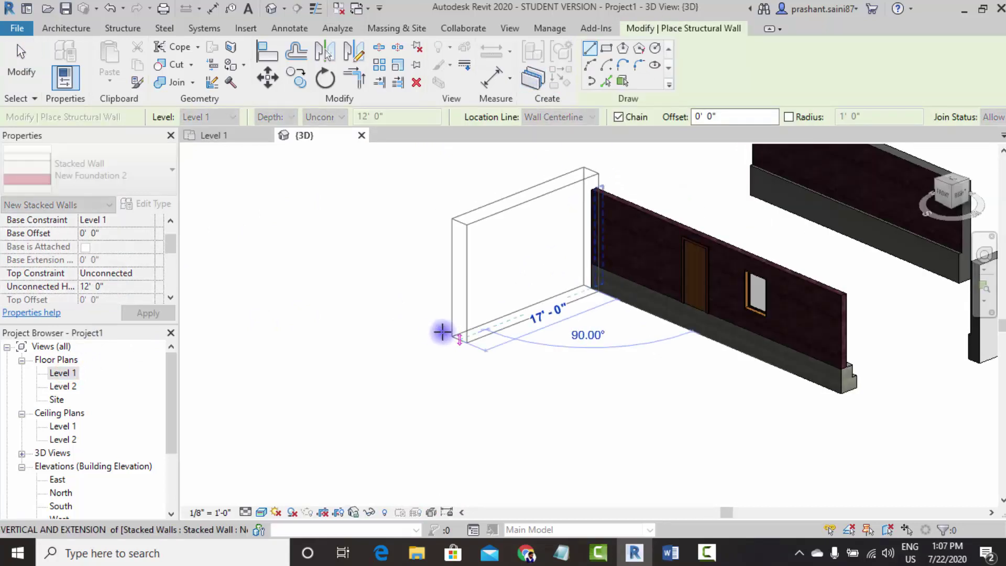
key(Escape)
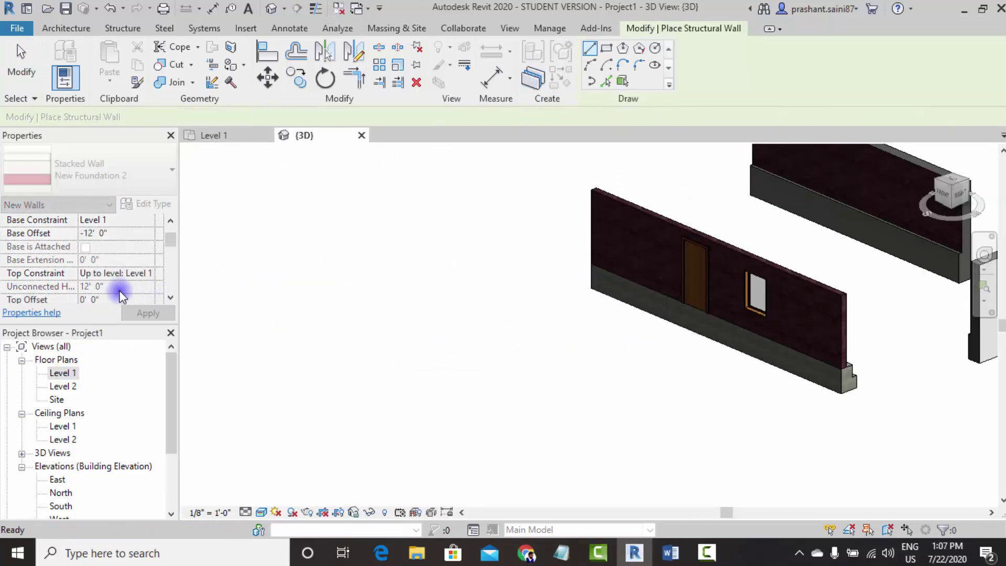
click(116, 288)
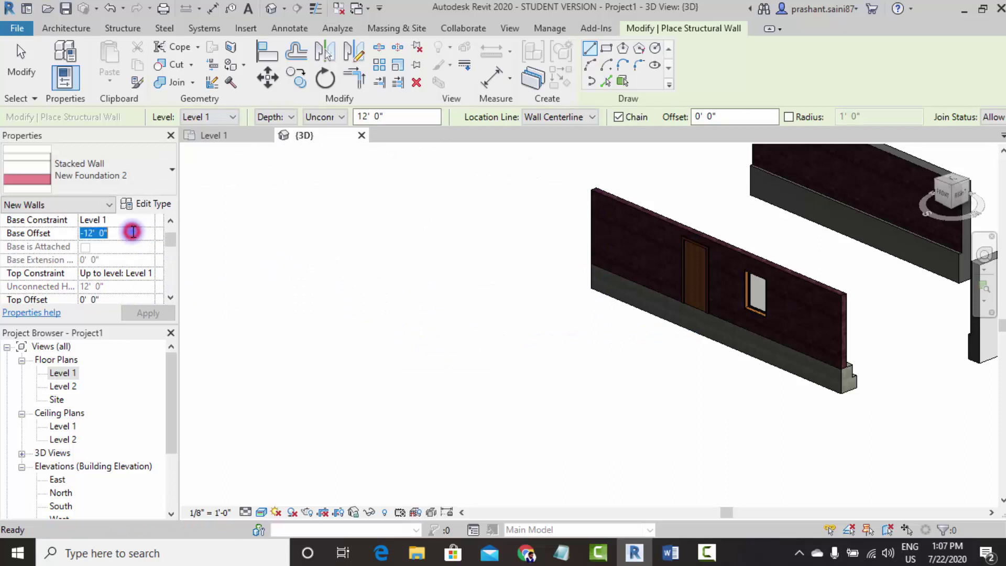
text(0)
key(Return)
click(158, 278)
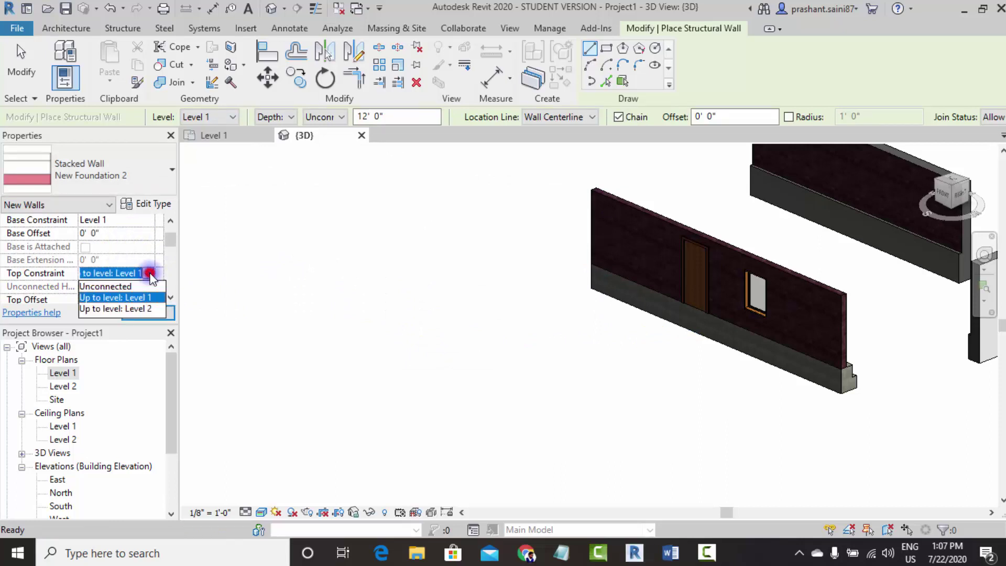
click(116, 288)
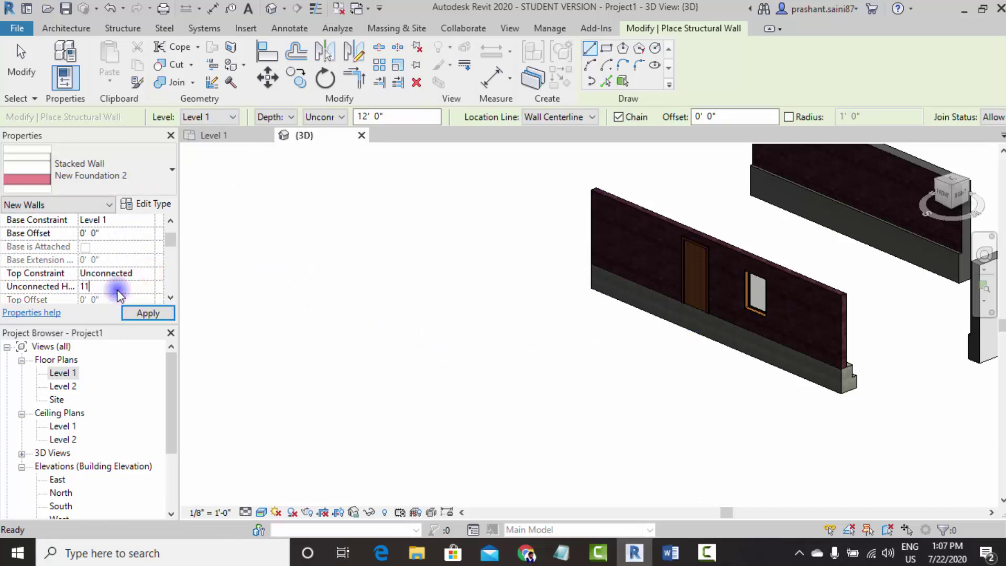
click(139, 313)
- Draw three chained walls from the door wall's end: 26' 0", 23' 6" and 15' 0"
click(591, 289)
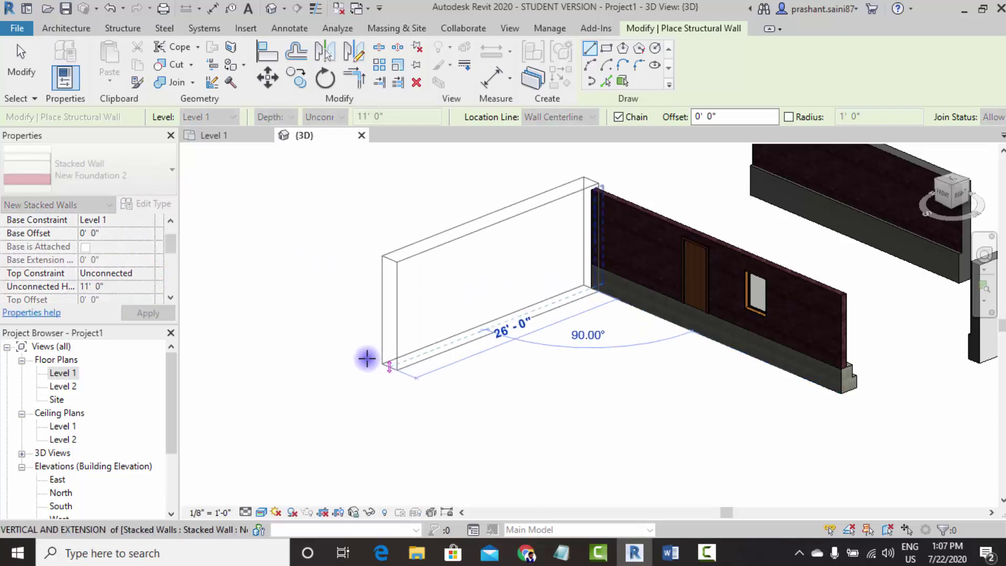
click(553, 416)
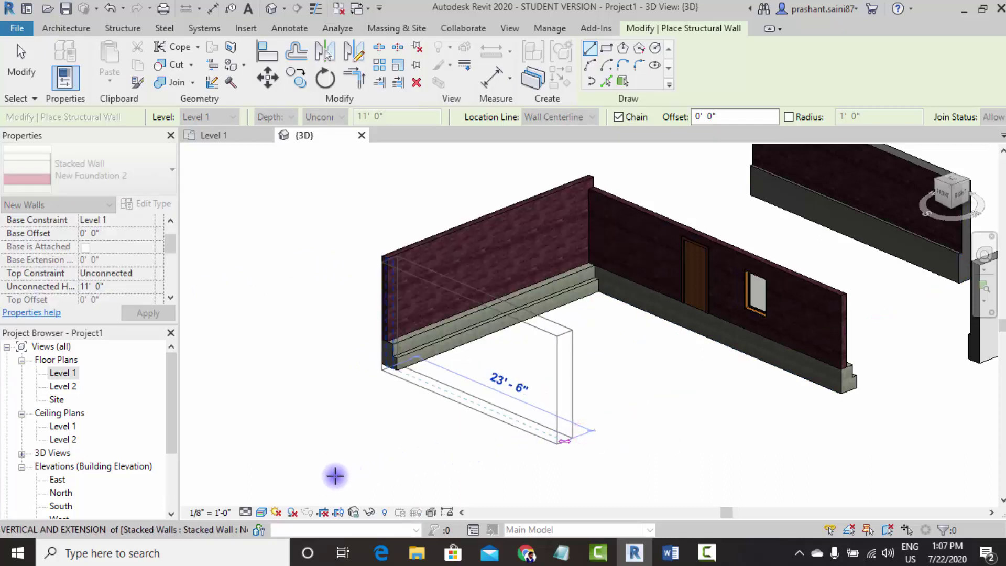
click(335, 475)
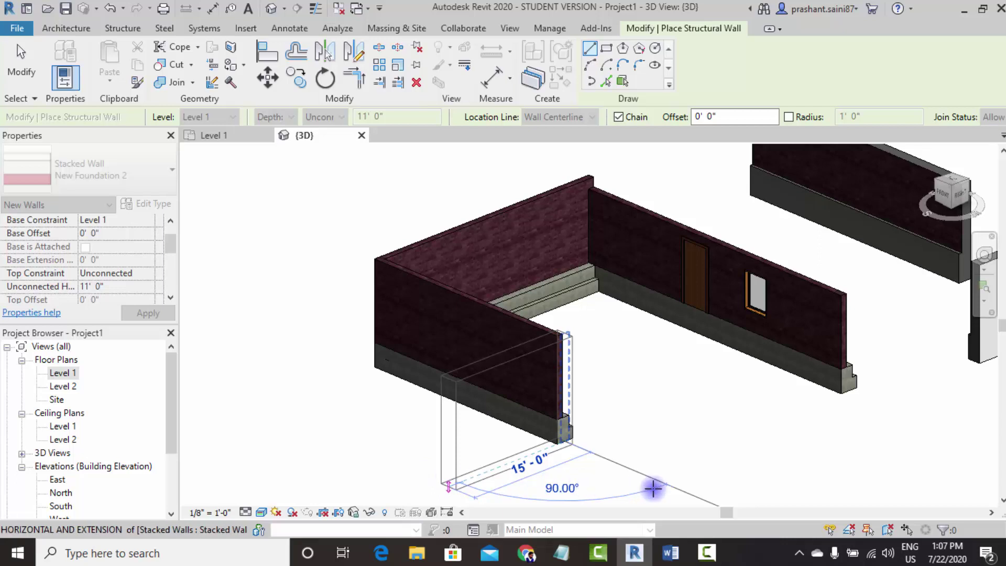
click(652, 489)
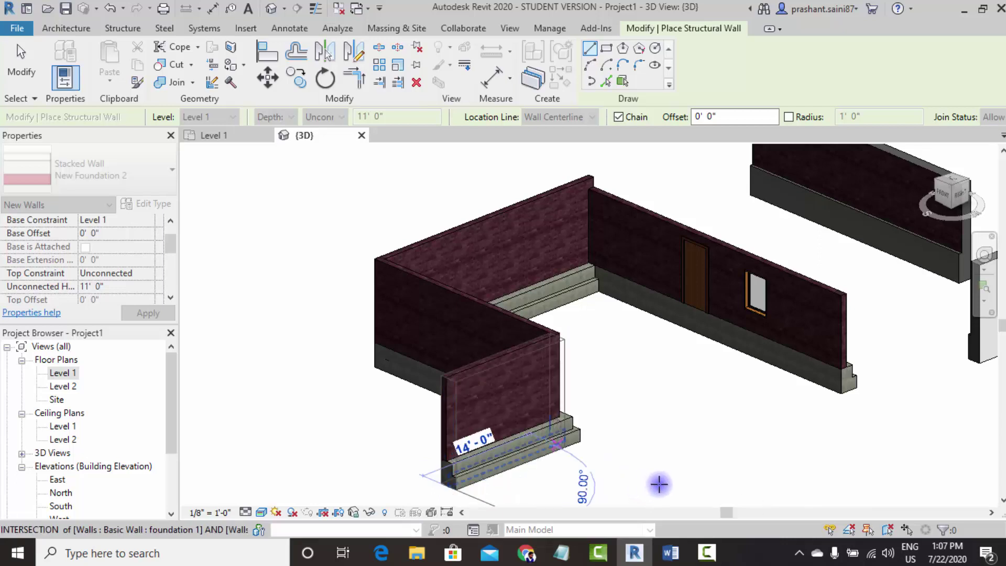
scroll(479, 348, down, 3)
key(Escape)
key(Escape)
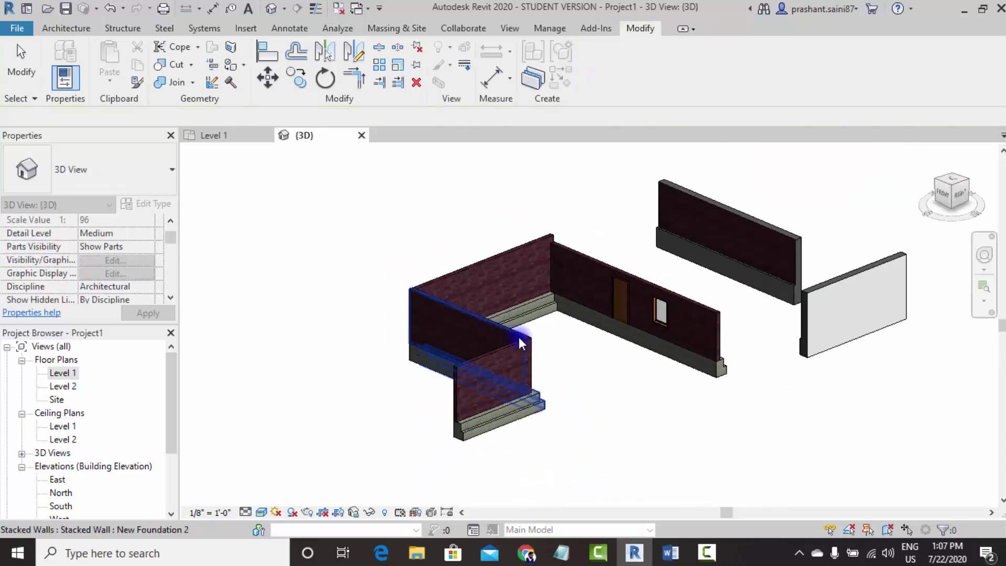
mouse_move(570, 357)
shift+middle_down()
mouse_move(622, 373)
mouse_move(539, 326)
shift+middle_up()
scroll(539, 325, up, 3)
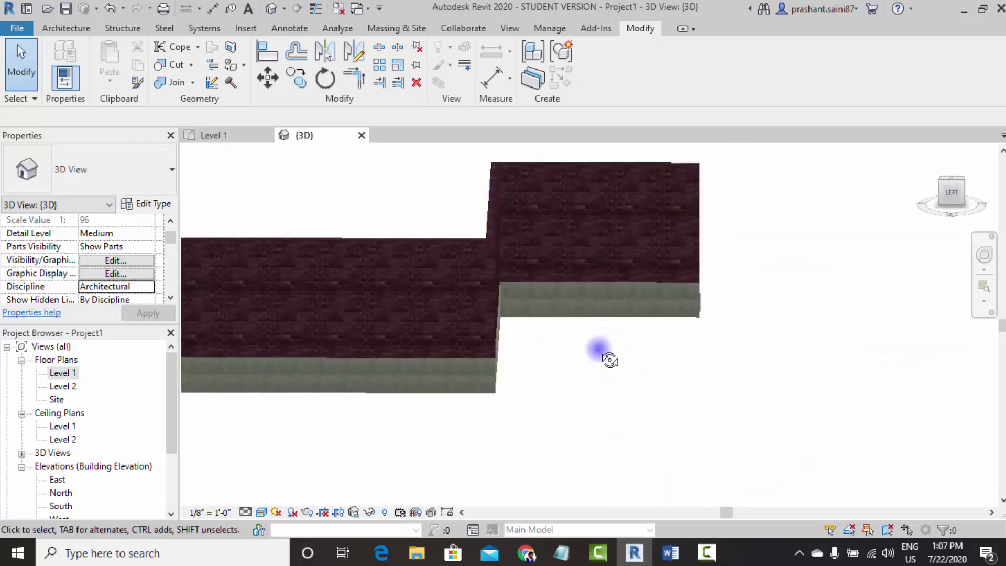
shift+middle_drag(600, 353, 552, 351)
scroll(553, 350, down, 3)
mouse_move(741, 316)
shift+middle_down()
mouse_move(512, 330)
mouse_move(512, 384)
mouse_move(530, 297)
shift+middle_up()
double_click(64, 372)
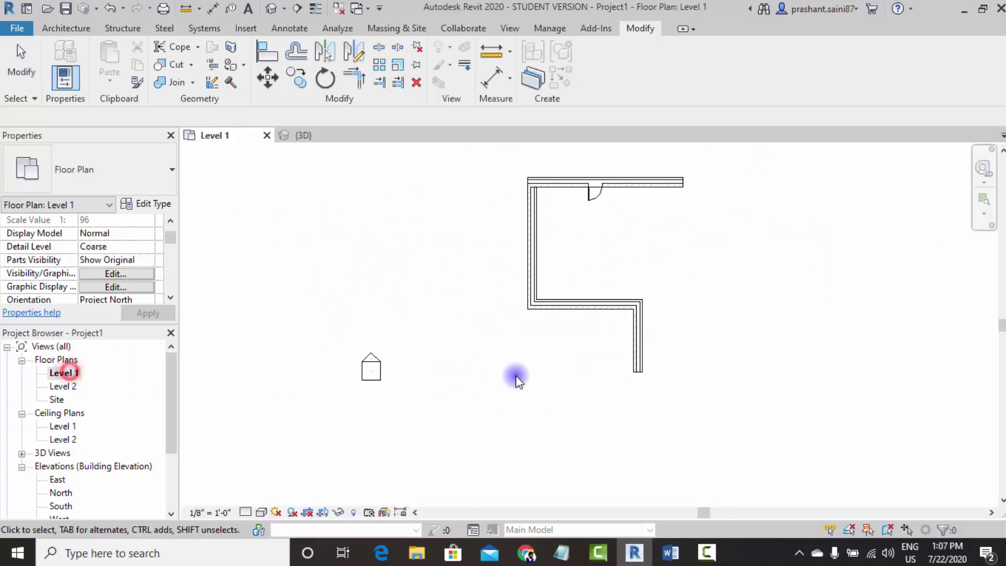
scroll(602, 311, up, 2)
click(473, 358)
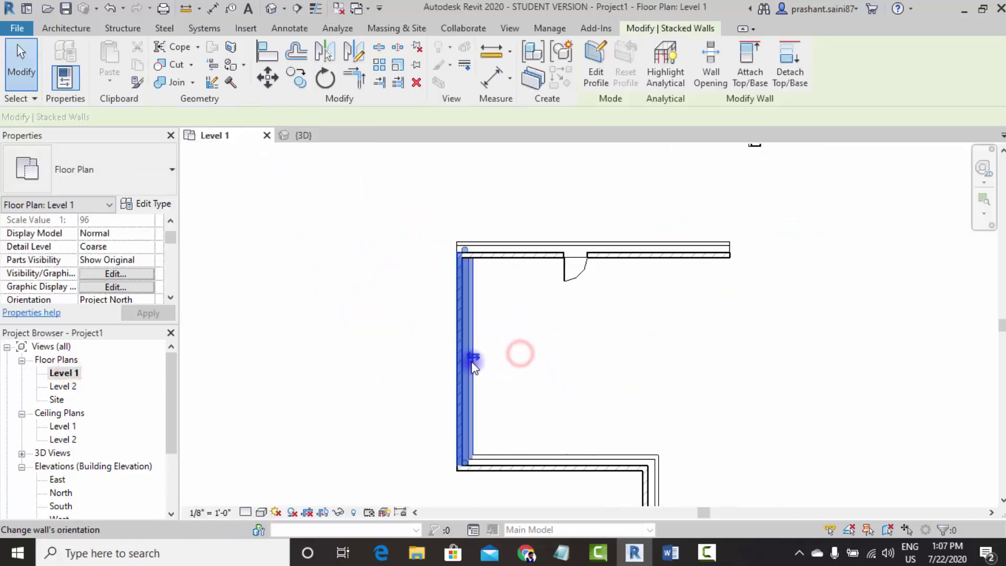
middle_drag(554, 396, 545, 353)
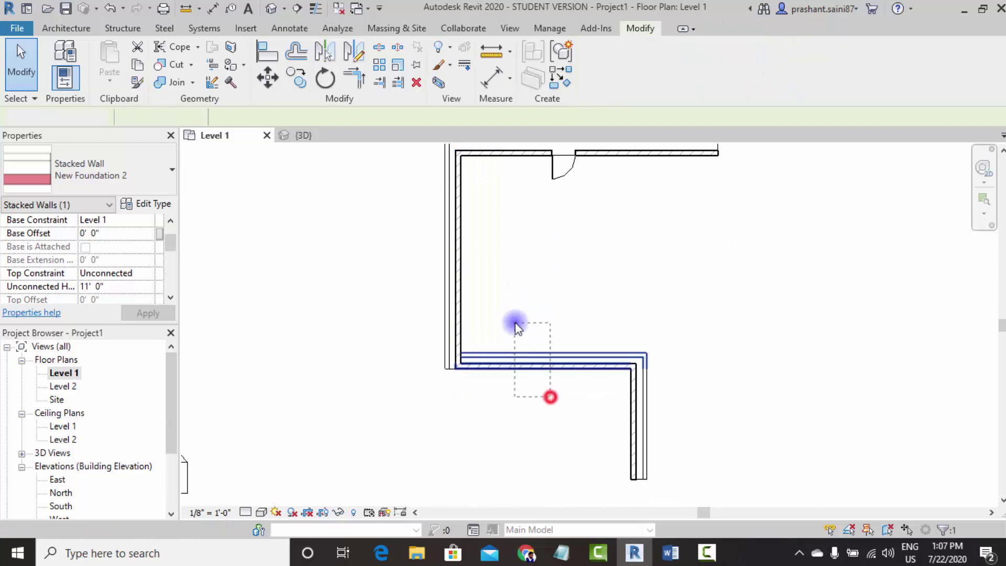
click(529, 357)
drag(687, 422, 565, 411)
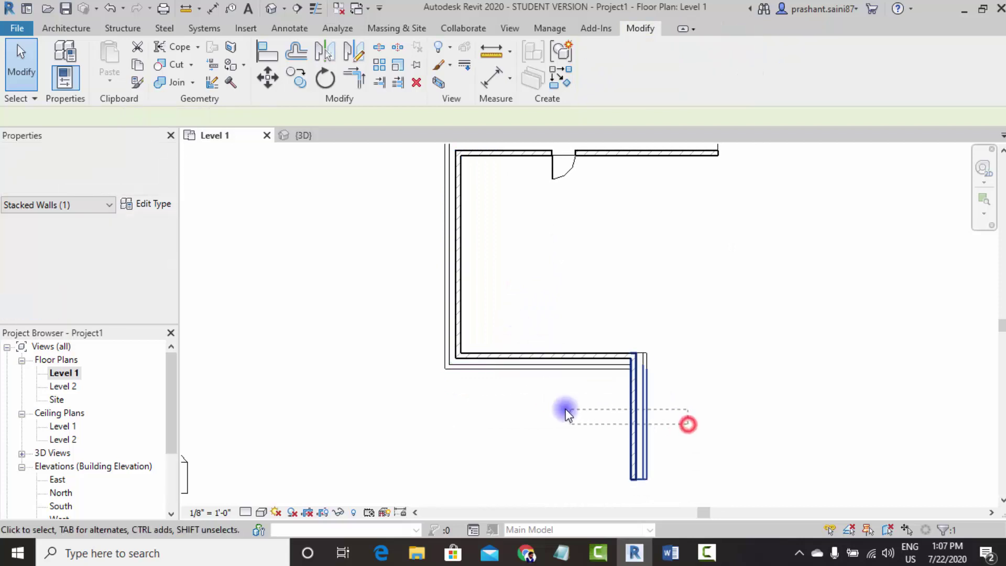
click(713, 395)
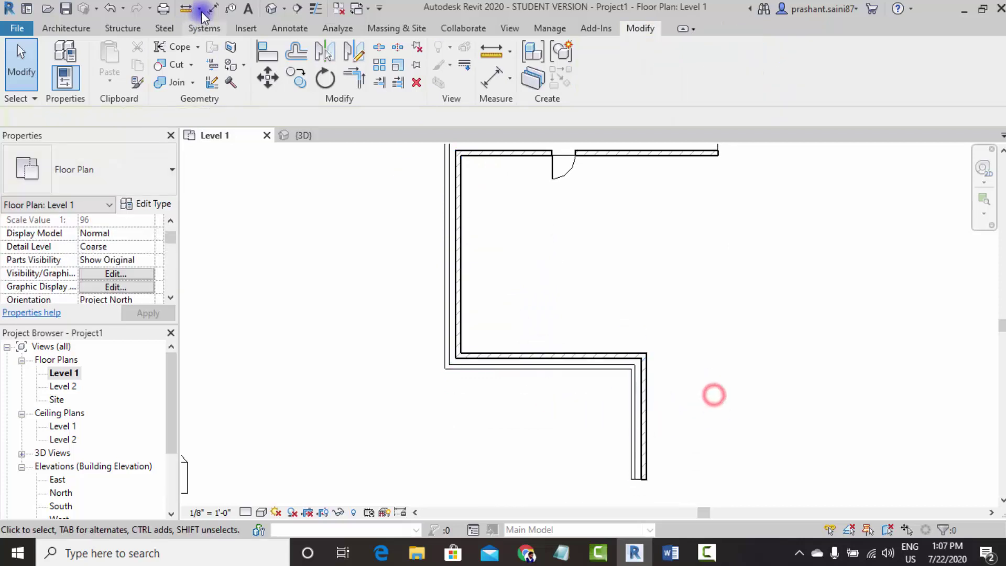
click(269, 9)
mouse_move(610, 292)
shift+middle_down()
mouse_move(326, 296)
mouse_move(554, 377)
mouse_move(523, 365)
mouse_move(714, 404)
mouse_move(662, 307)
mouse_move(640, 293)
shift+middle_up()
scroll(651, 254, down, 3)
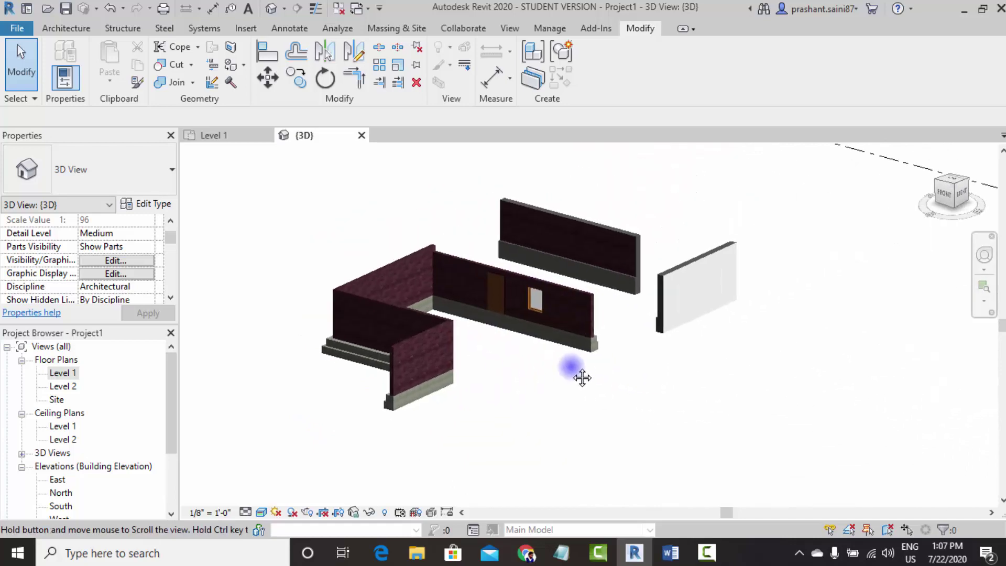
scroll(577, 370, up, 4)
mouse_move(577, 285)
middle_down()
mouse_move(508, 305)
mouse_move(627, 308)
mouse_move(639, 244)
mouse_move(644, 285)
mouse_move(660, 303)
mouse_move(633, 314)
mouse_move(646, 317)
mouse_move(636, 371)
mouse_move(456, 341)
middle_up()
scroll(537, 343, up, 3)
mouse_move(537, 343)
shift+middle_down()
mouse_move(538, 353)
mouse_move(494, 340)
mouse_move(516, 330)
mouse_move(494, 330)
mouse_move(511, 294)
mouse_move(505, 314)
mouse_move(534, 359)
mouse_move(564, 354)
shift+middle_up()
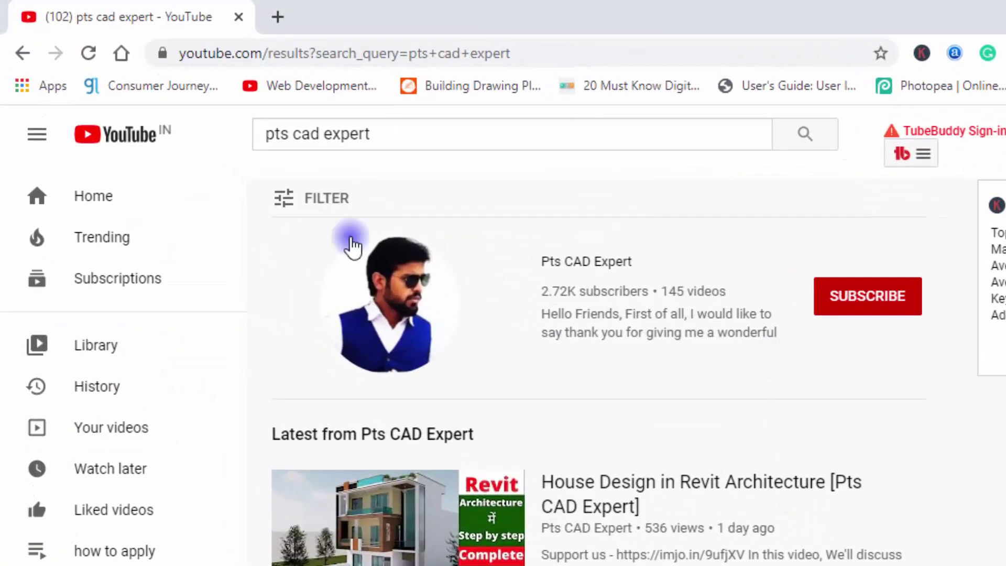
- Subscribe to the Pts CAD Expert channel and set its bell to All notifications
click(868, 306)
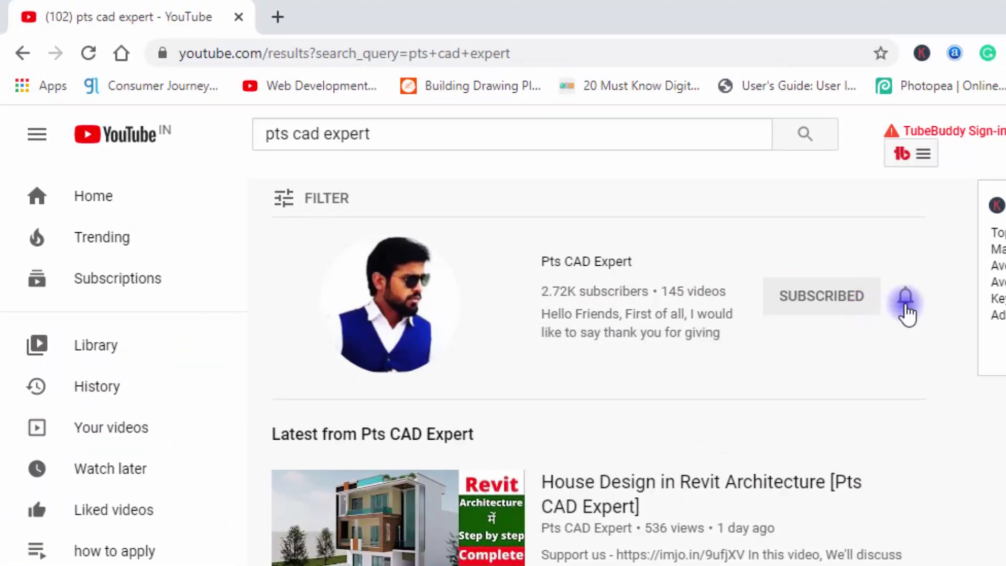
click(938, 344)
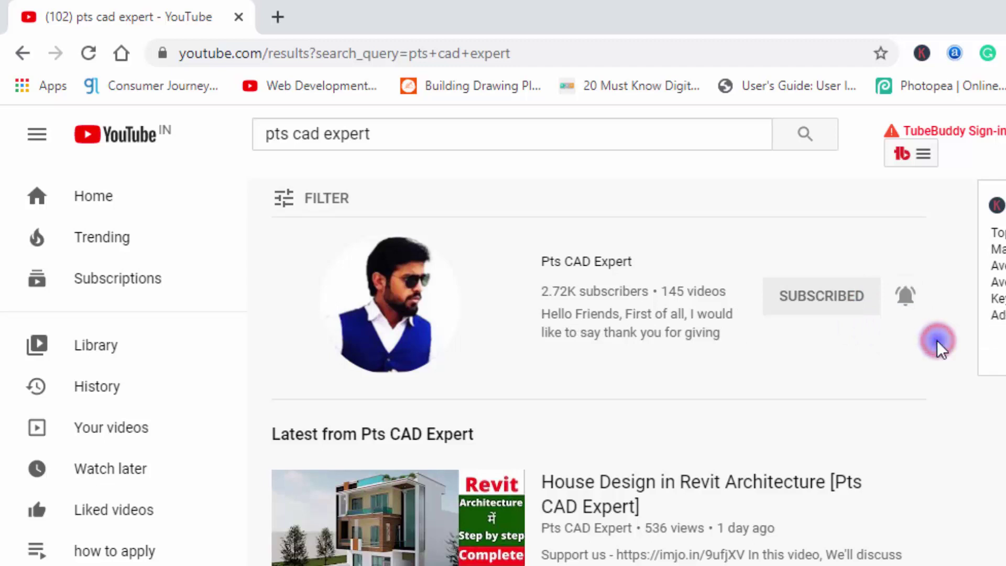